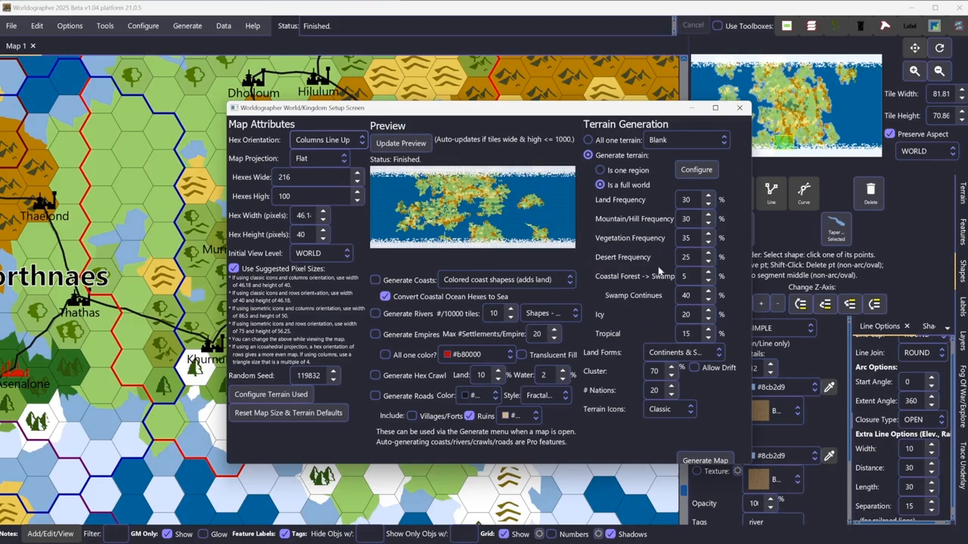
Close the world setup screen and look over the available map generation commands and view levels
click(740, 107)
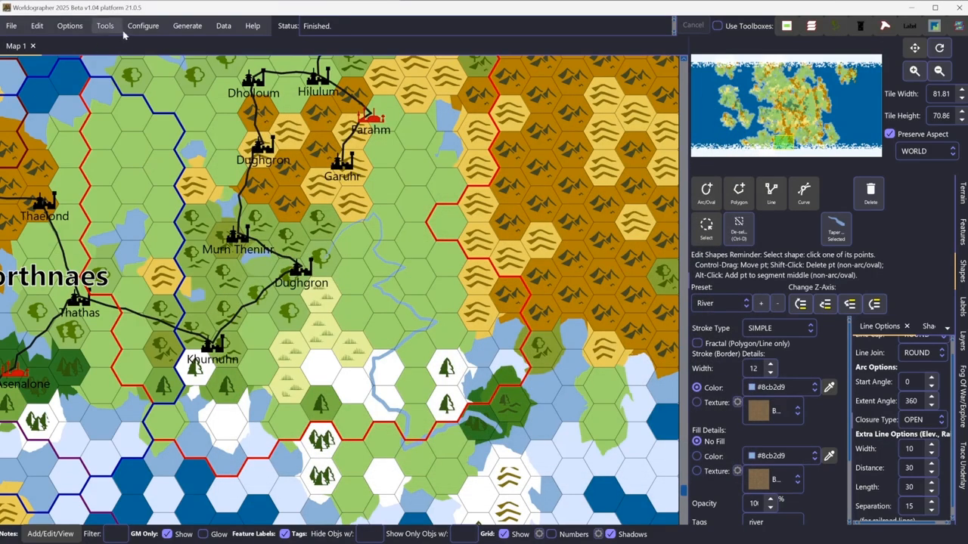
click(182, 27)
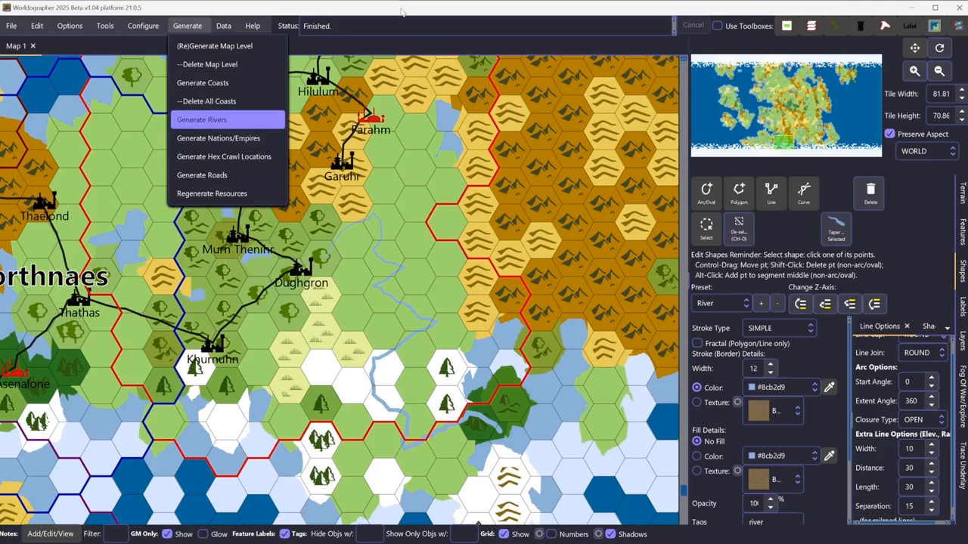
click(402, 12)
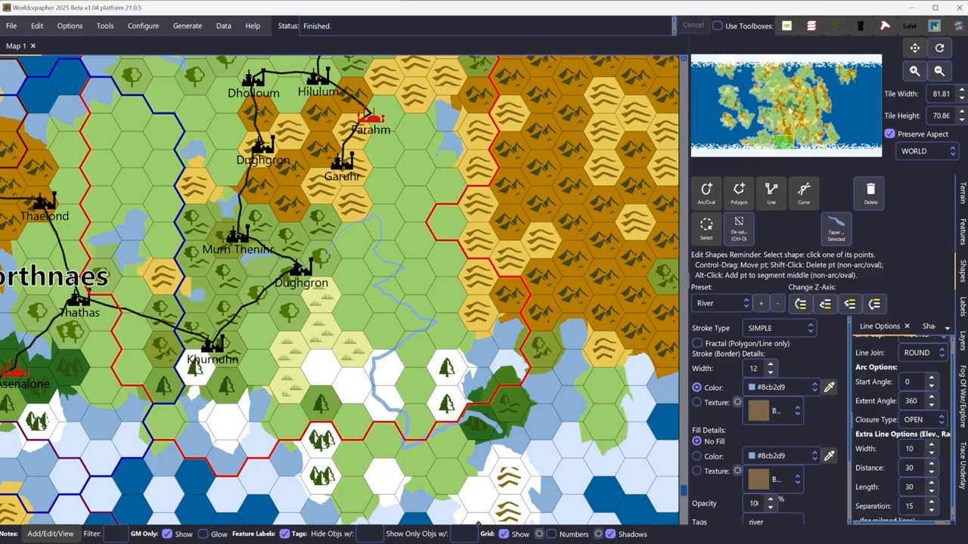
click(926, 155)
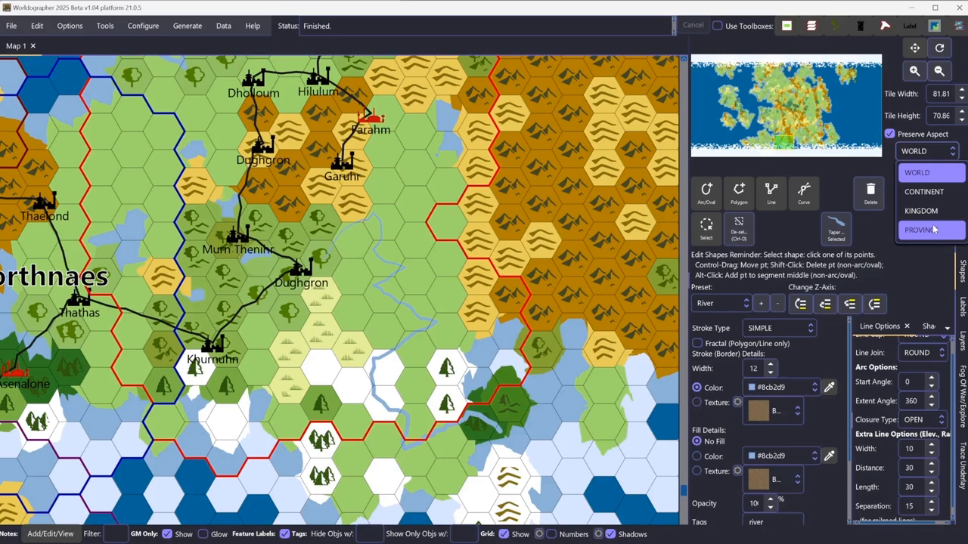
click(912, 267)
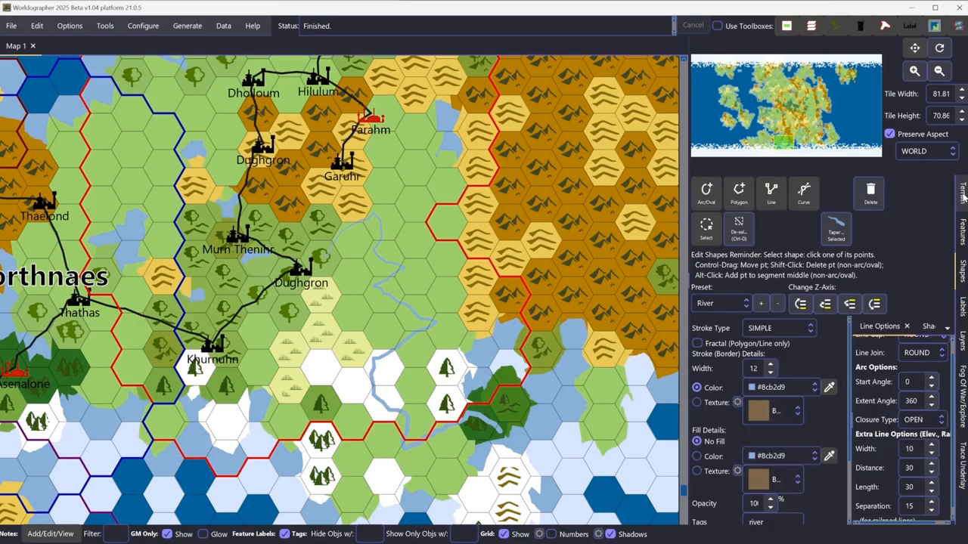
Select the river shape running through the dark green forest near the southern coast, and deselect it again
click(963, 227)
click(963, 272)
click(706, 227)
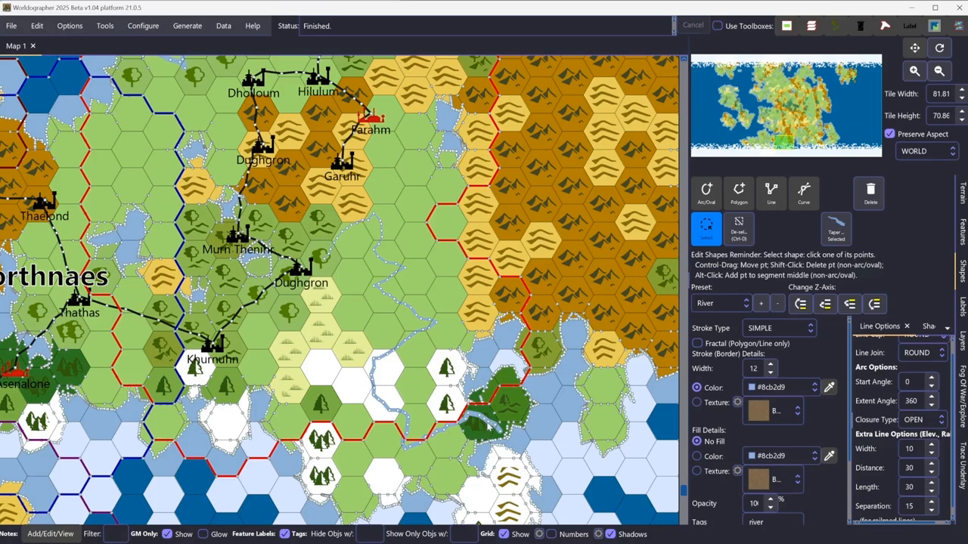
click(488, 422)
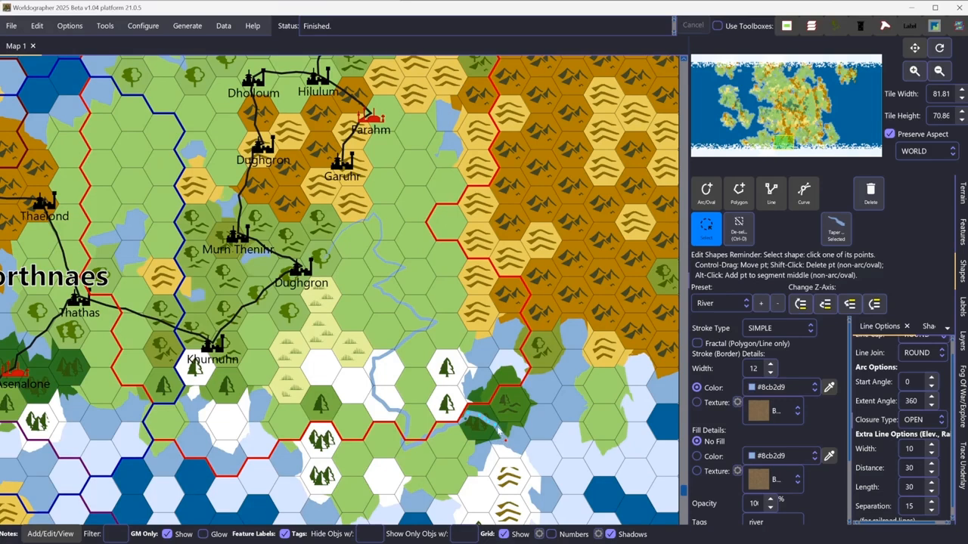
click(492, 434)
key(alt)
click(744, 238)
key(alt)
Draw an oval about five hexes wide in the open ocean east of the main continent
click(847, 99)
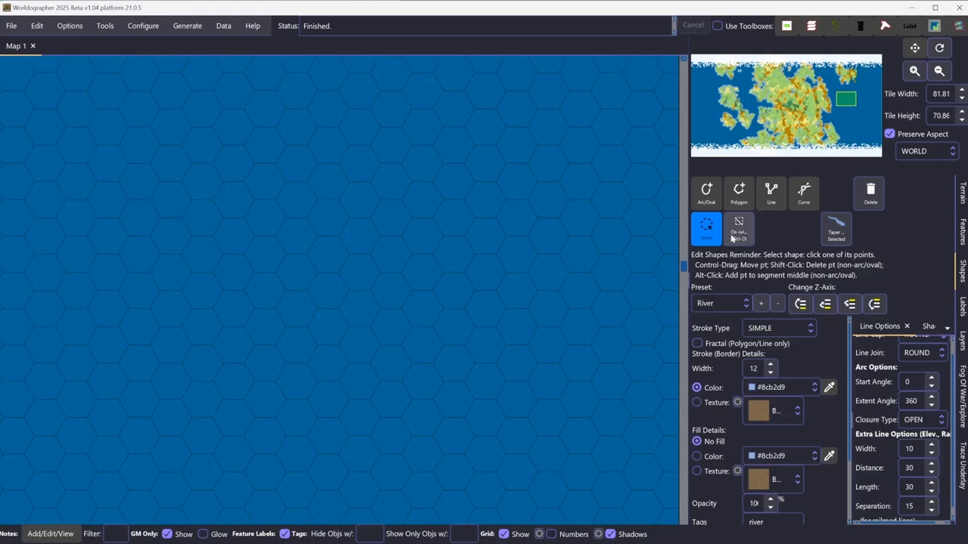
click(709, 198)
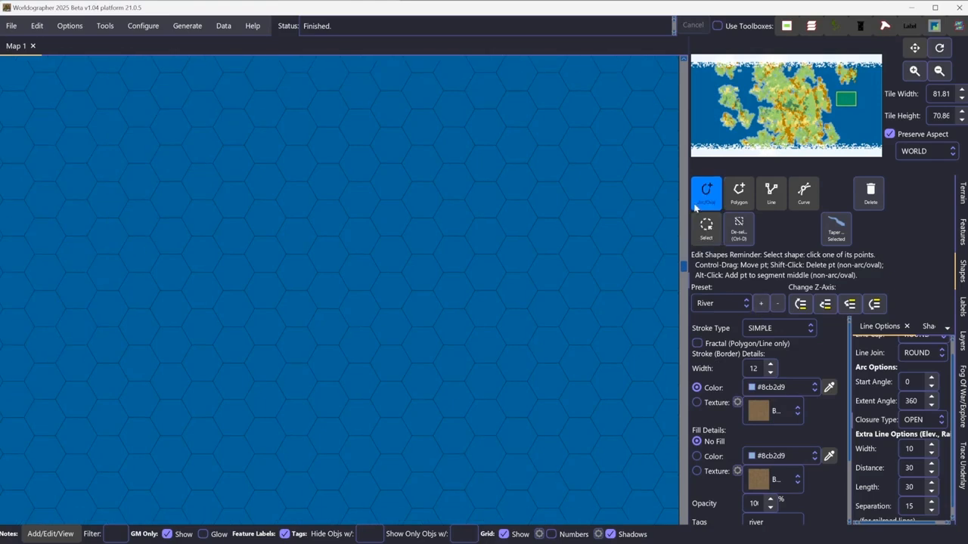
click(445, 274)
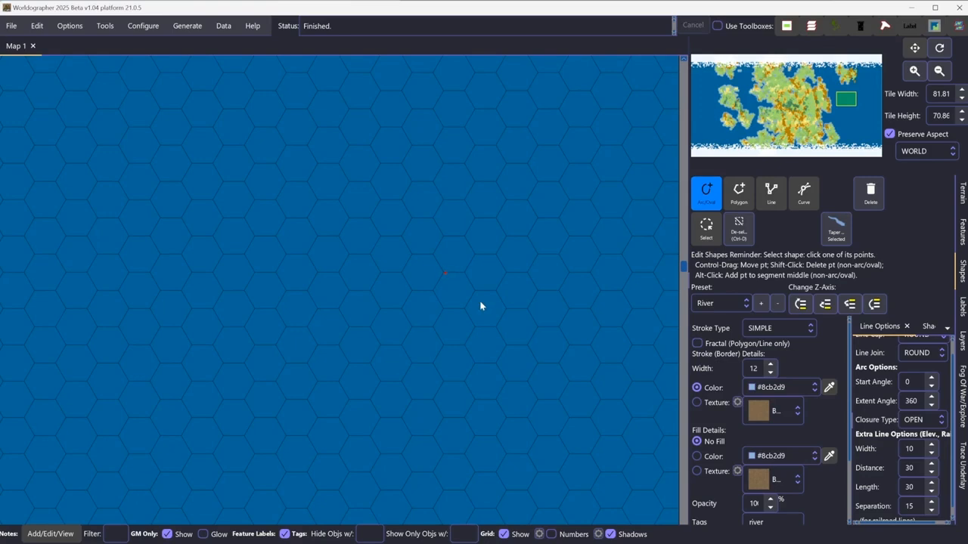
click(538, 377)
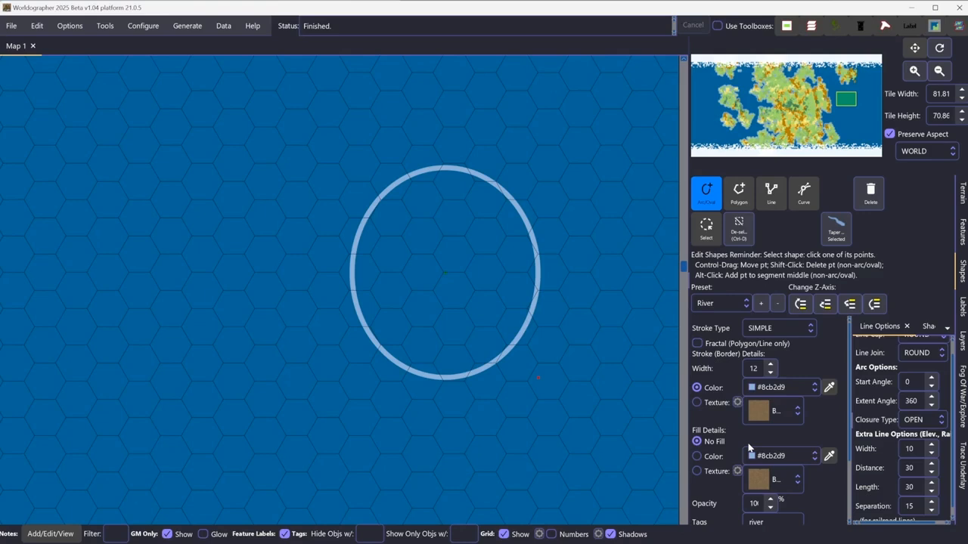
Give the oval's border the Badlands texture and set its stroke width to 35
click(756, 507)
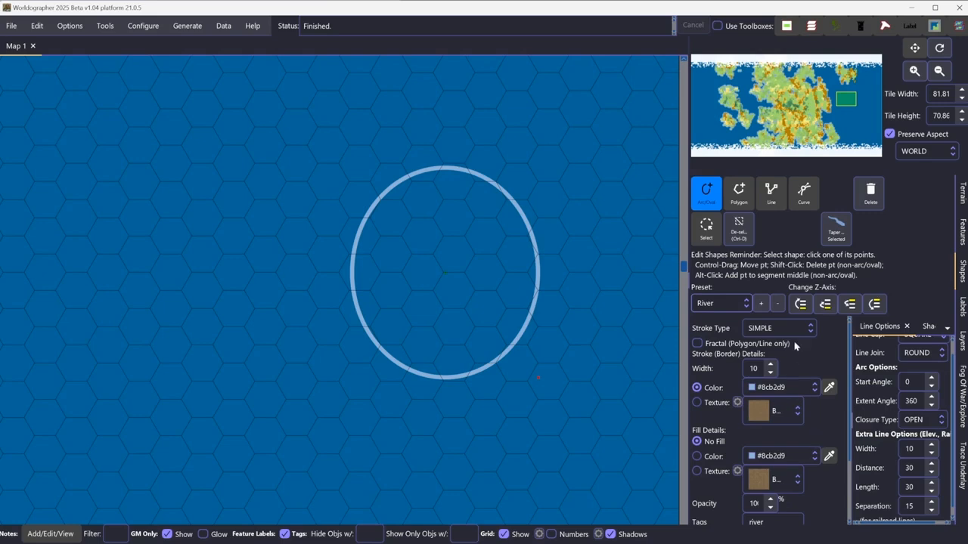
click(704, 404)
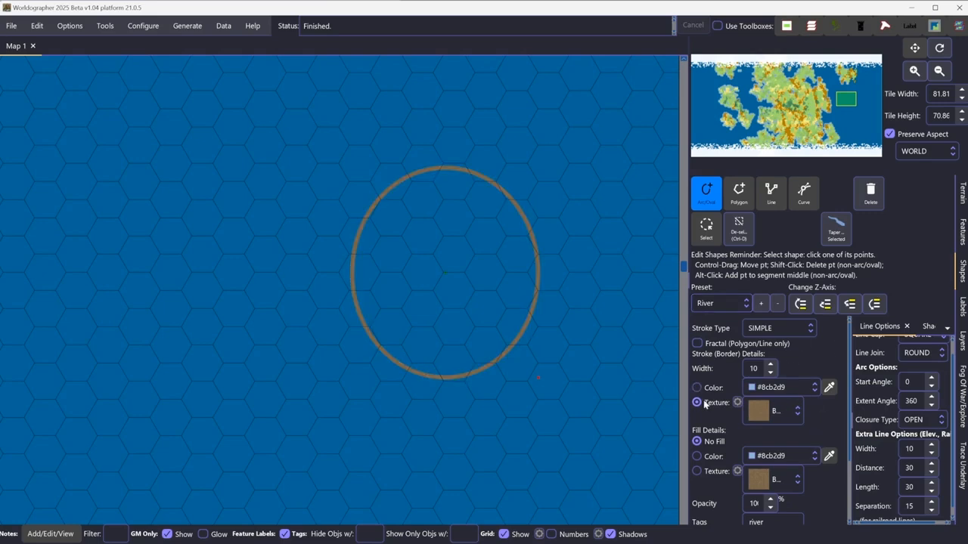
click(770, 365)
click(770, 365)
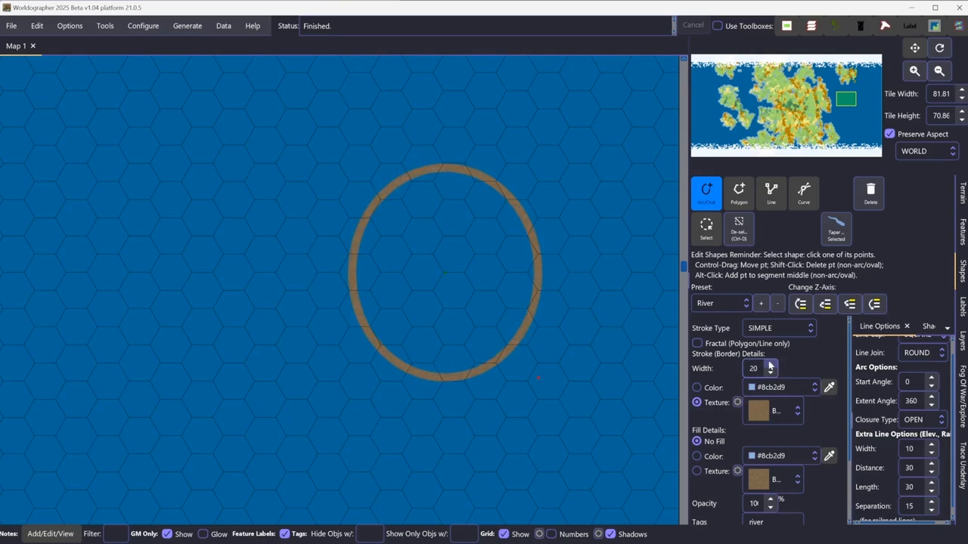
Fill the oval with the Beach texture
click(697, 456)
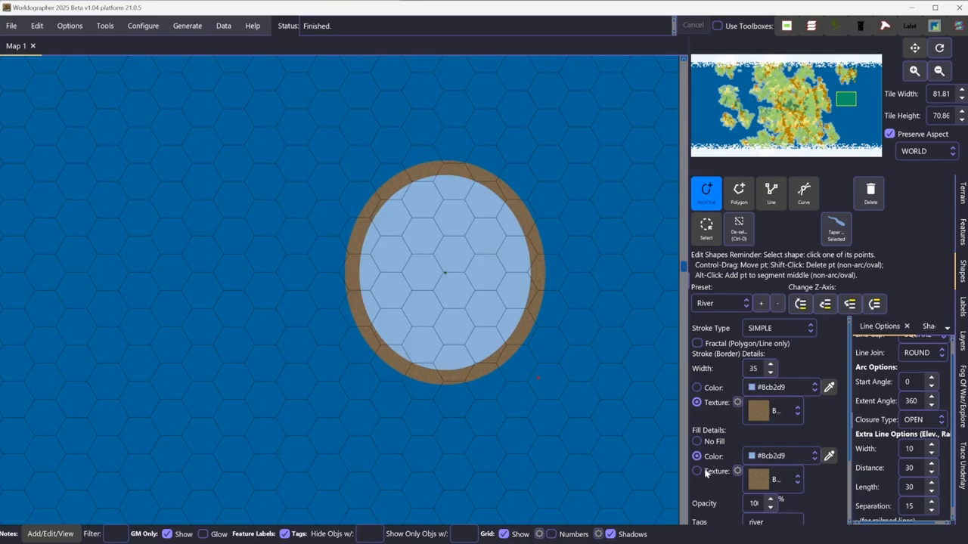
click(705, 473)
click(786, 476)
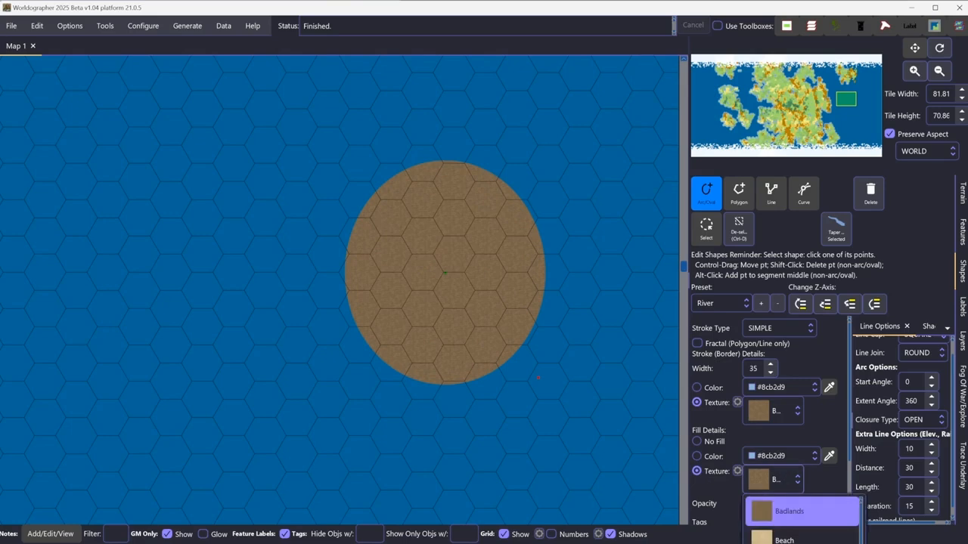
click(803, 539)
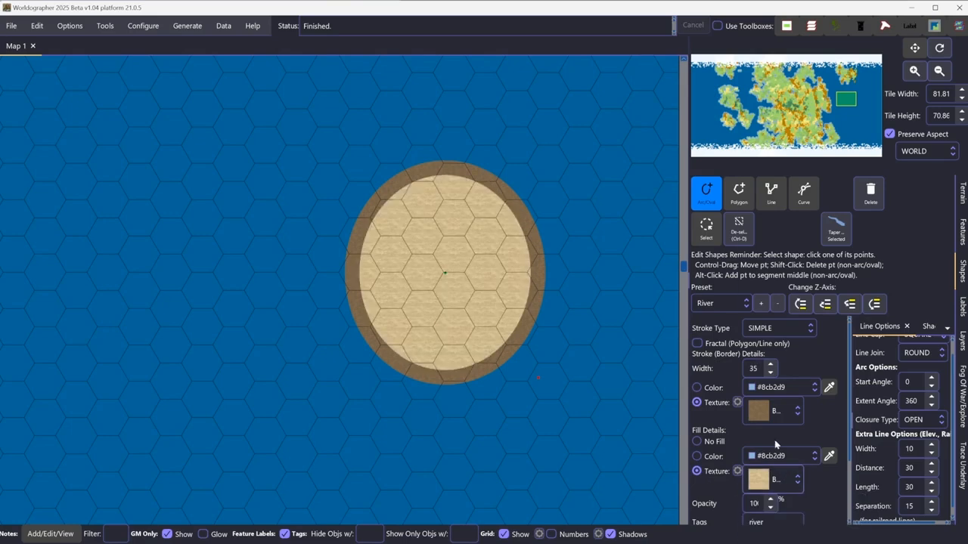
scroll(756, 427, down, 3)
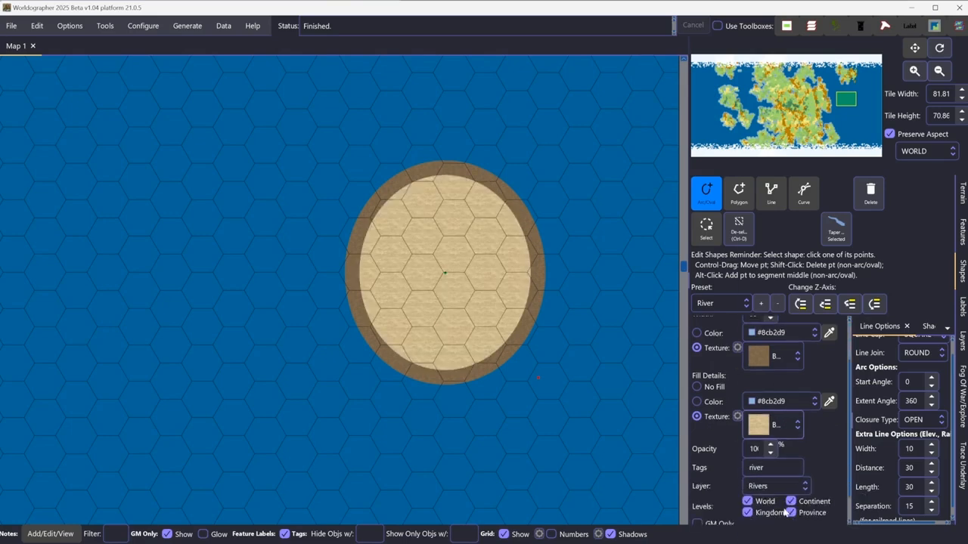
scroll(743, 398, up, 3)
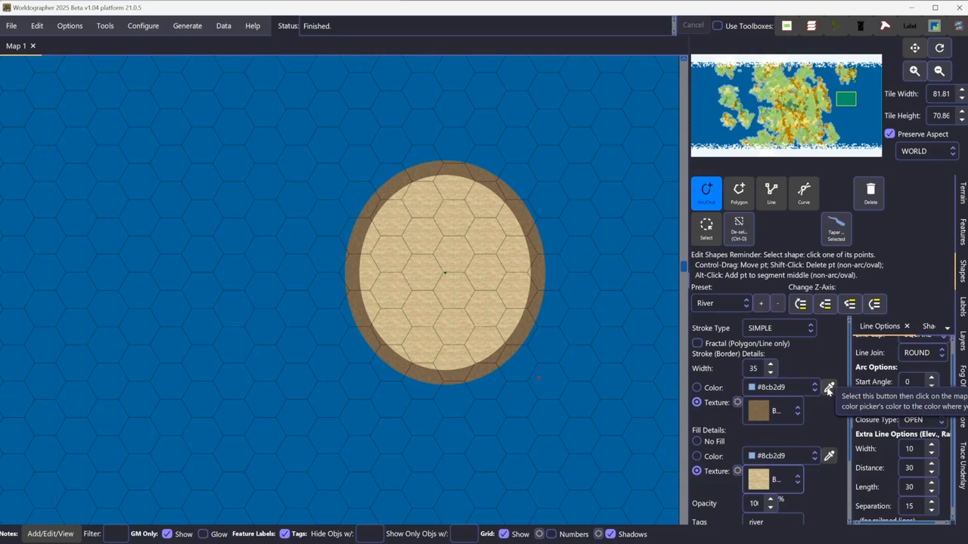
Switch the oval's border to a solid color and sample the light green #9fd66b from the nearby coastal land
click(697, 387)
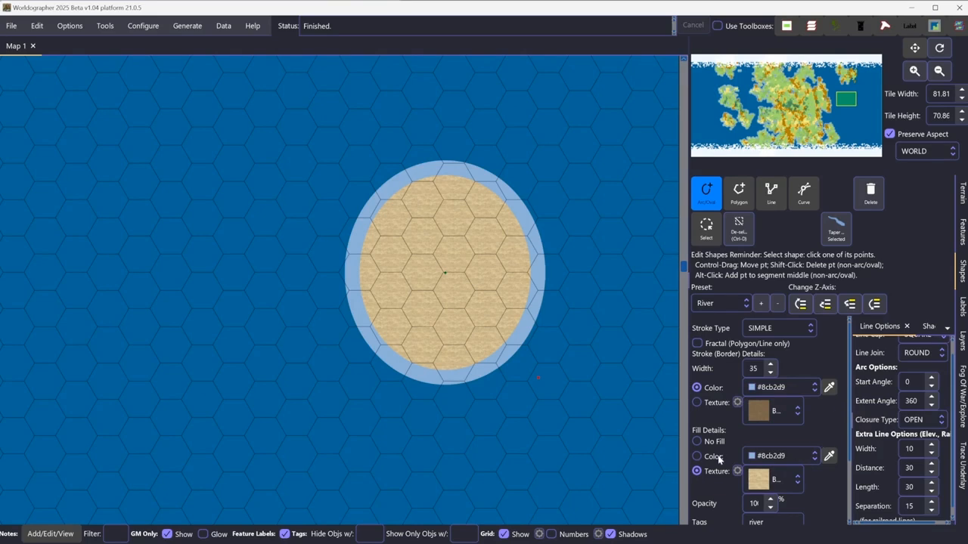
click(841, 98)
click(843, 100)
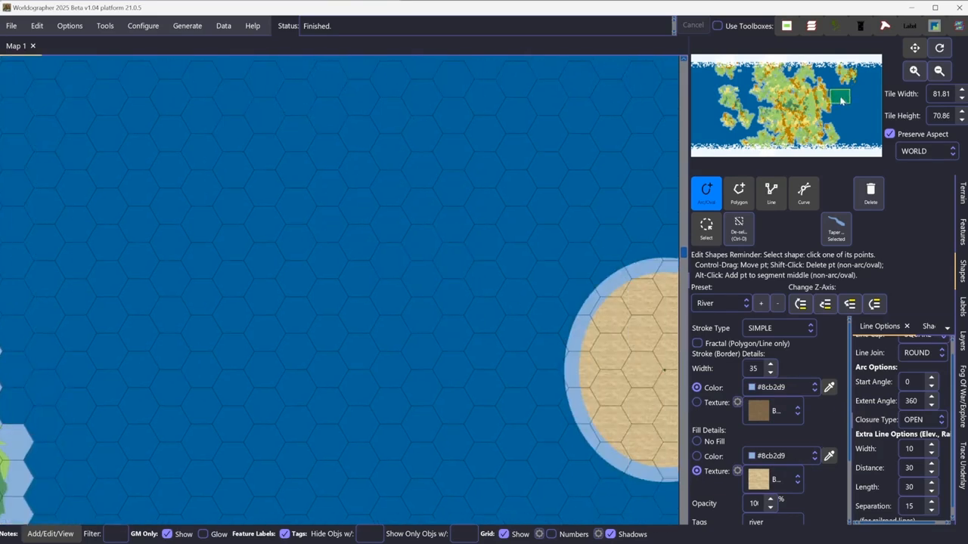
click(840, 102)
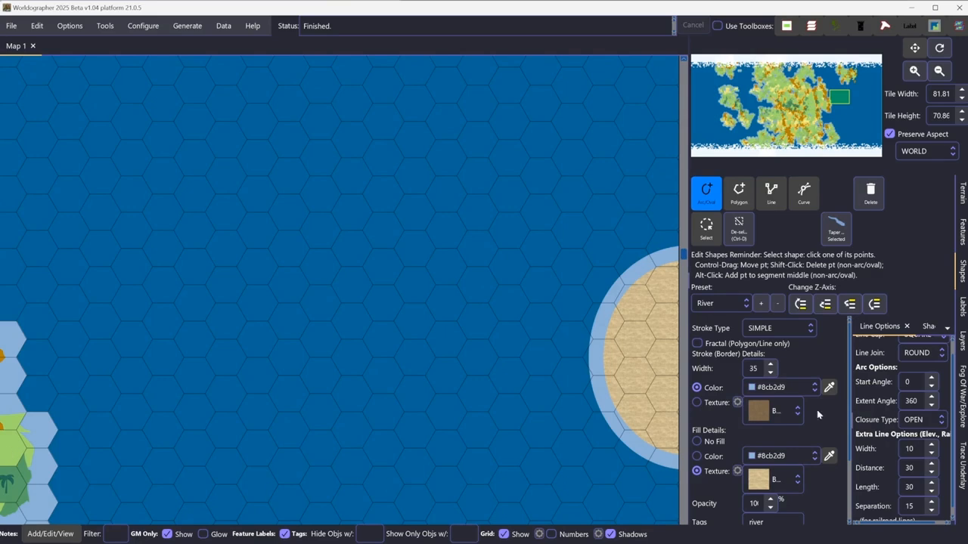
click(828, 387)
click(13, 445)
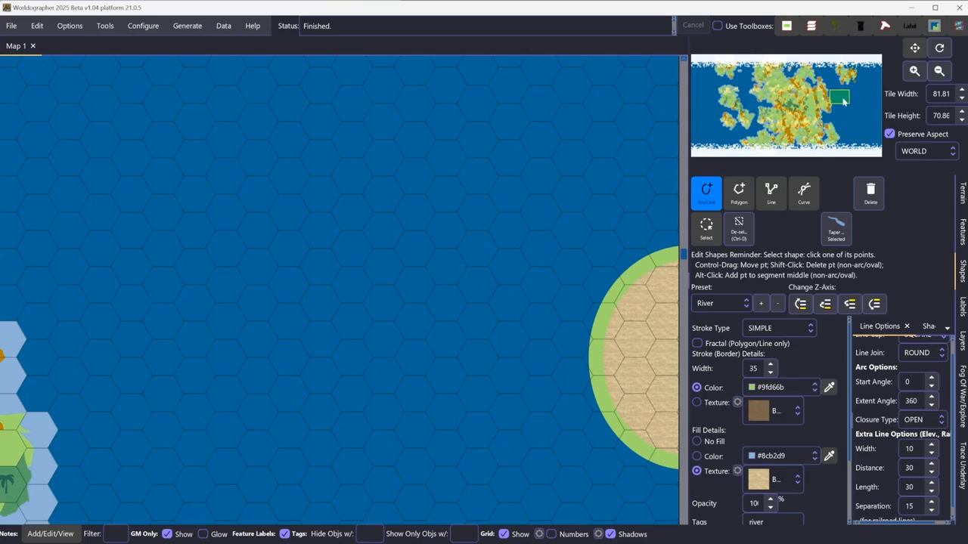
drag(843, 100, 846, 99)
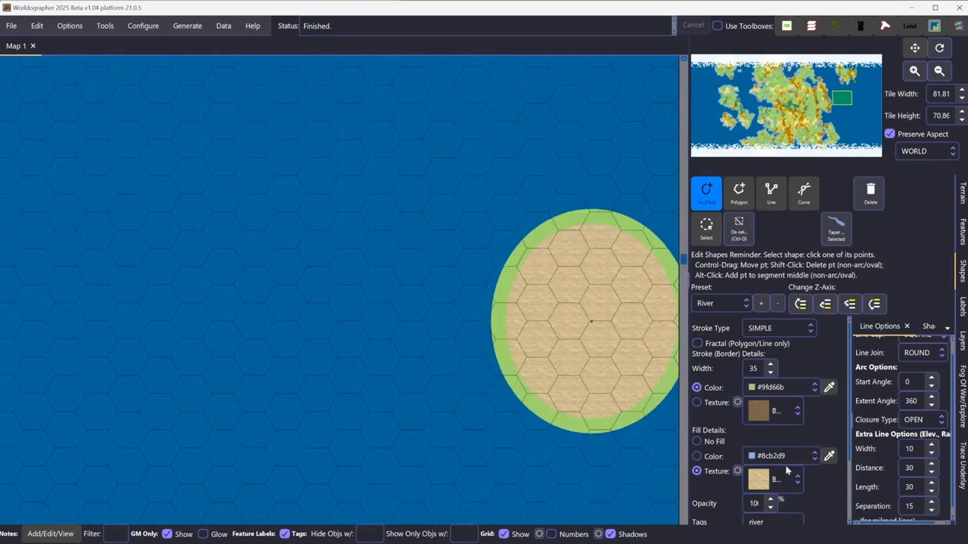
Set the oval's border to the pale blue custom color #c0d5d6 at 100% opacity and save it
click(784, 391)
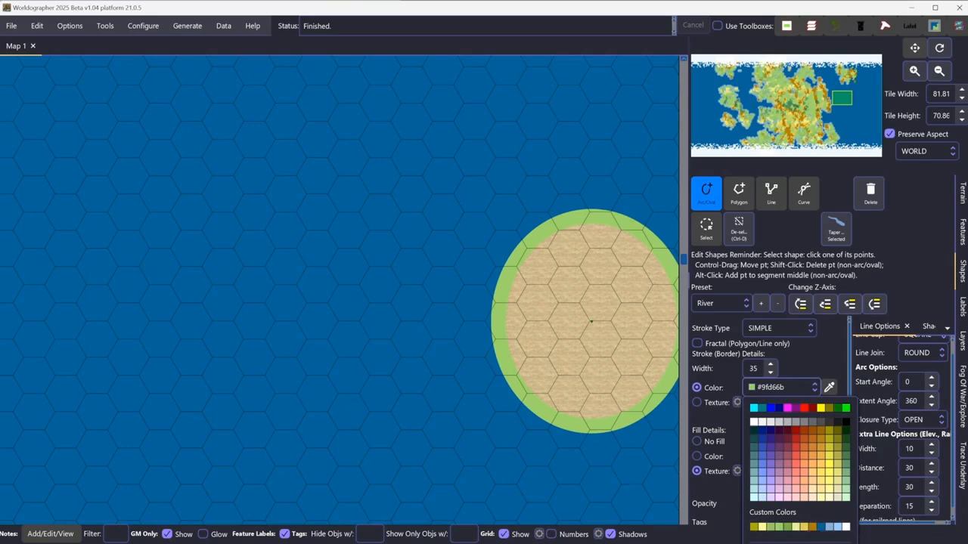
click(738, 429)
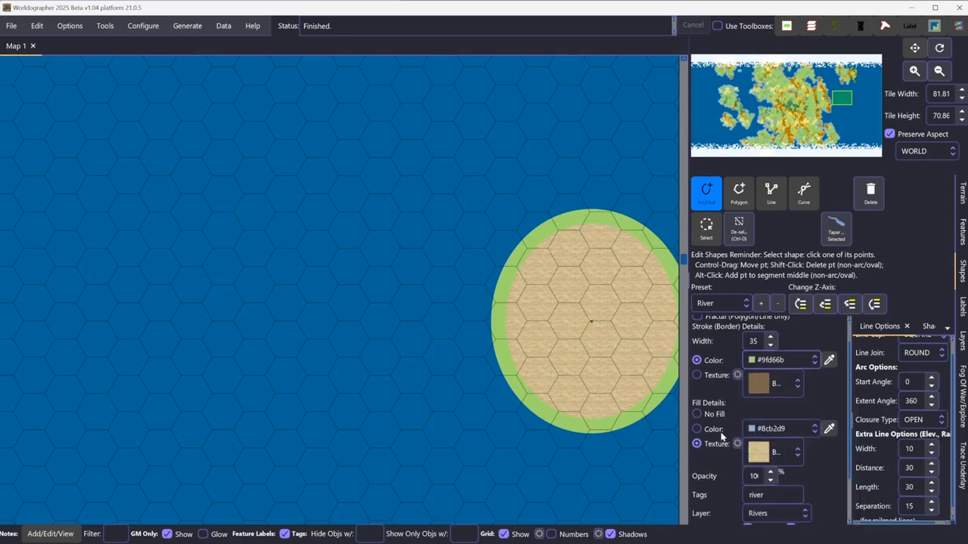
scroll(726, 413, down, 2)
click(815, 332)
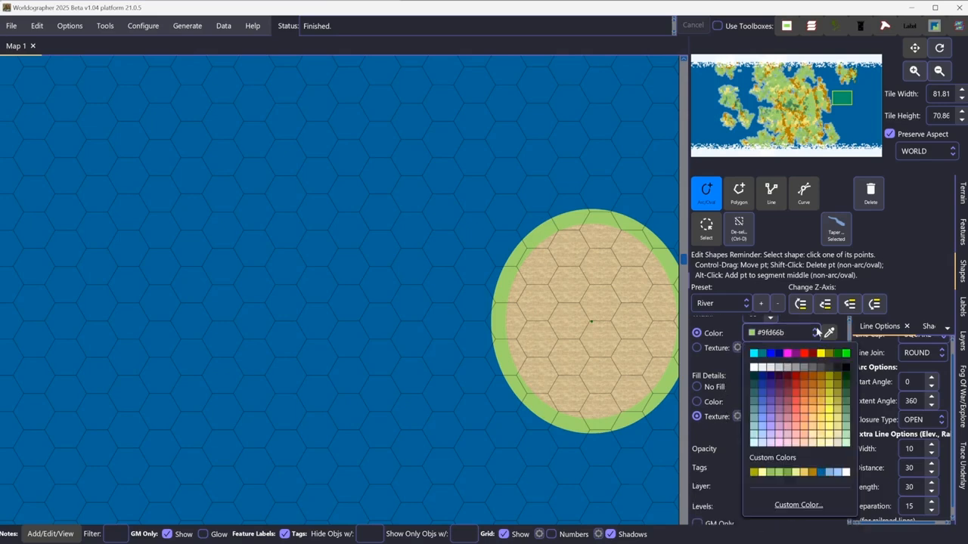
click(796, 505)
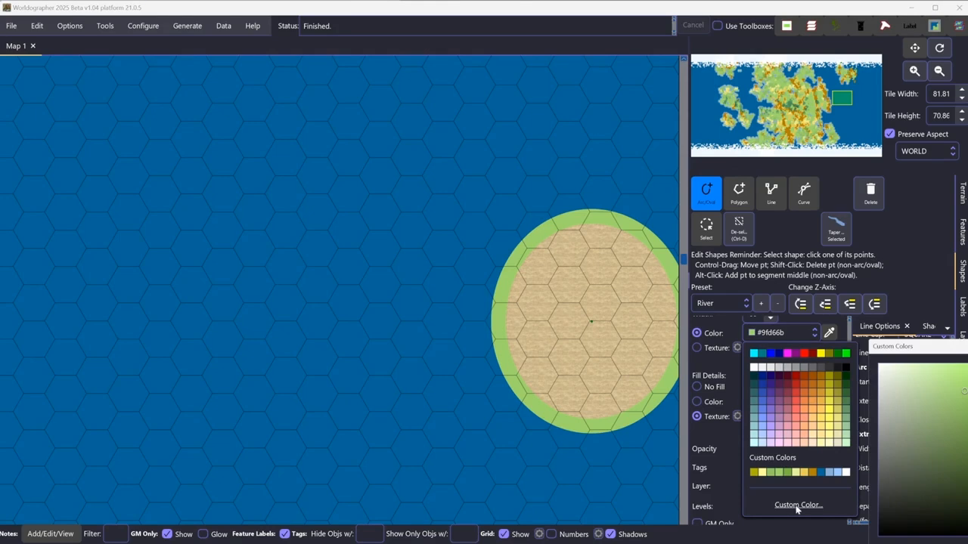
drag(960, 340, 475, 206)
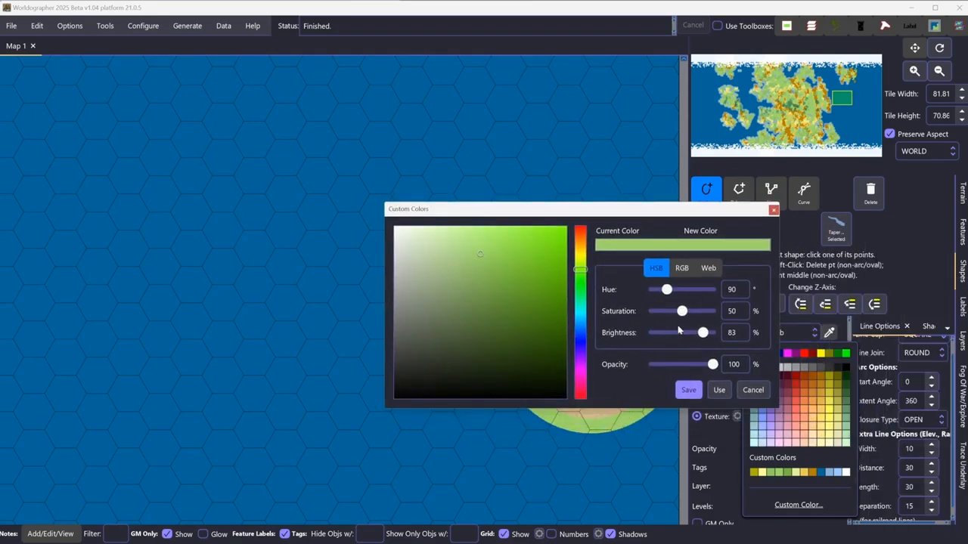
drag(666, 290, 698, 290)
click(681, 266)
click(706, 269)
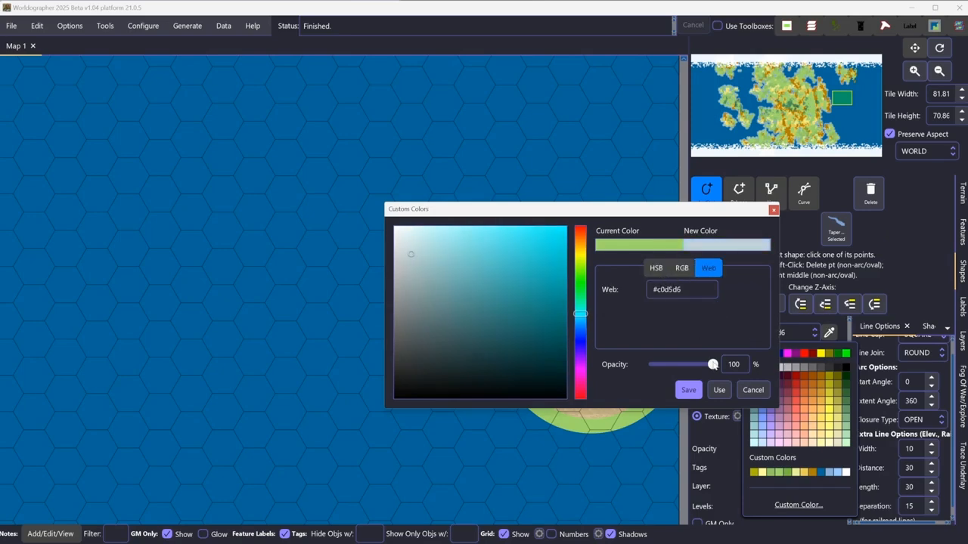
mouse_move(710, 365)
mouse_down()
mouse_move(678, 364)
mouse_move(712, 364)
mouse_up()
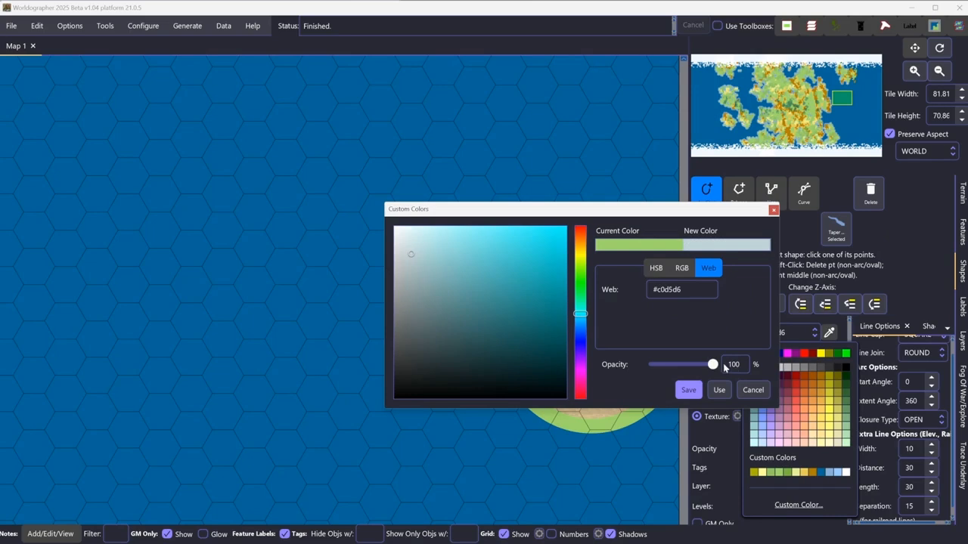
click(688, 390)
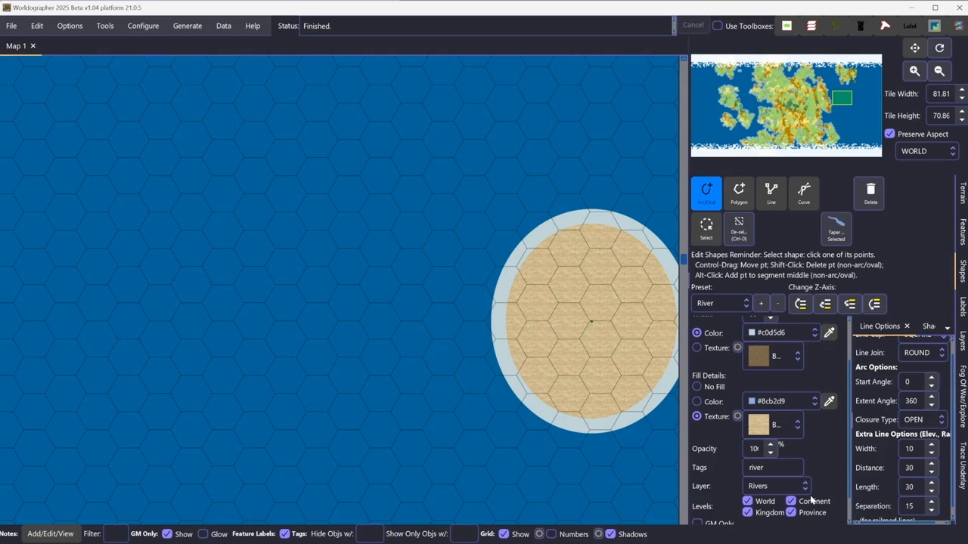
click(145, 25)
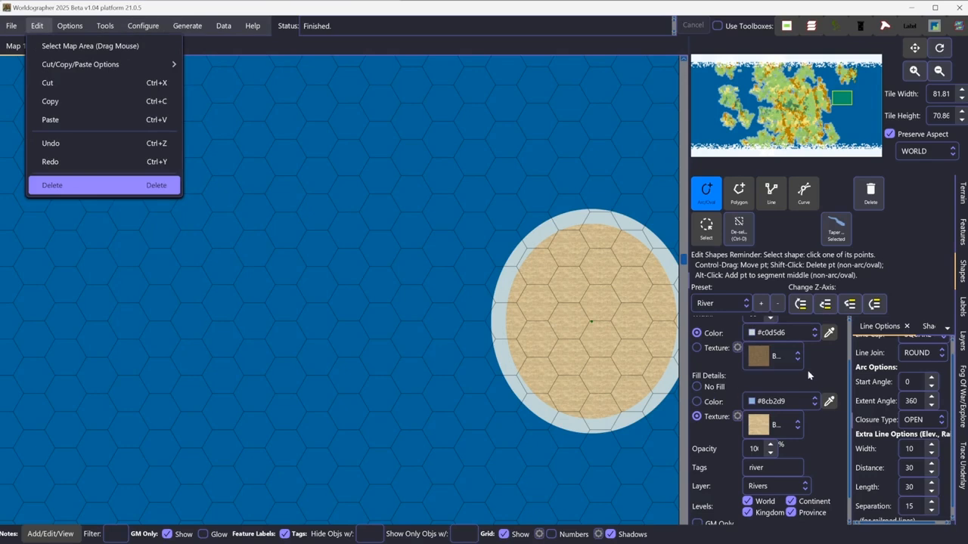
click(823, 372)
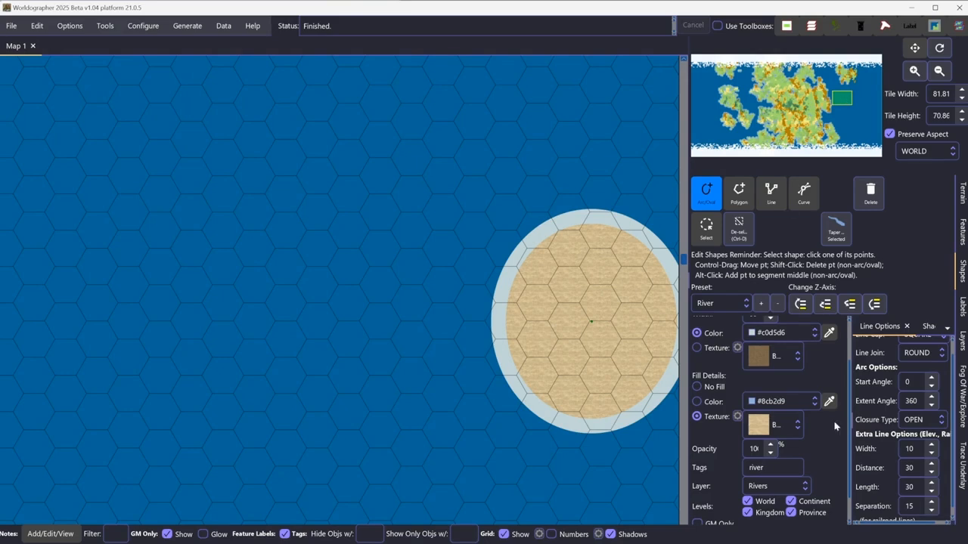
Enter "r" as the tag filter for hiding map objects
click(360, 534)
text(r)
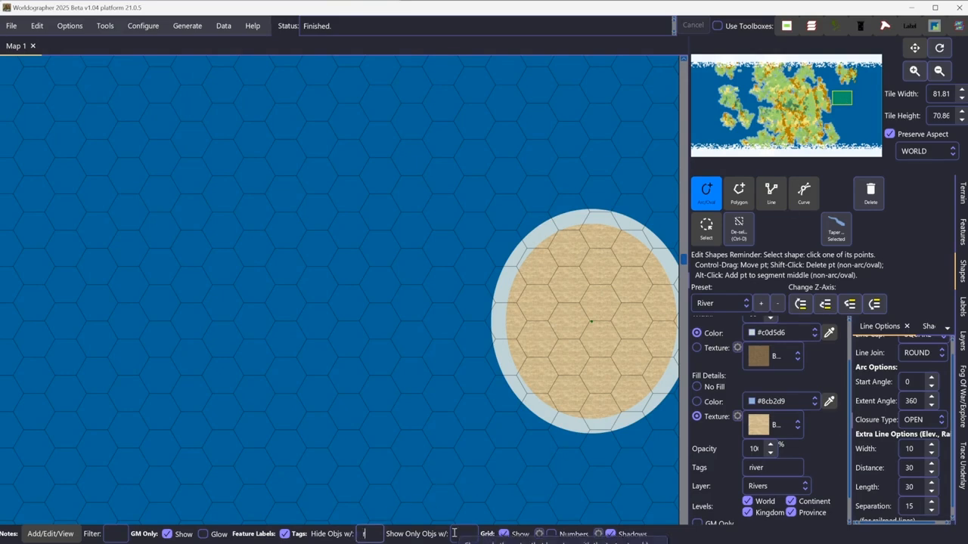
Complete the hide filter as "river" to hide the objects with that tag, and clear the filter again
text(iver)
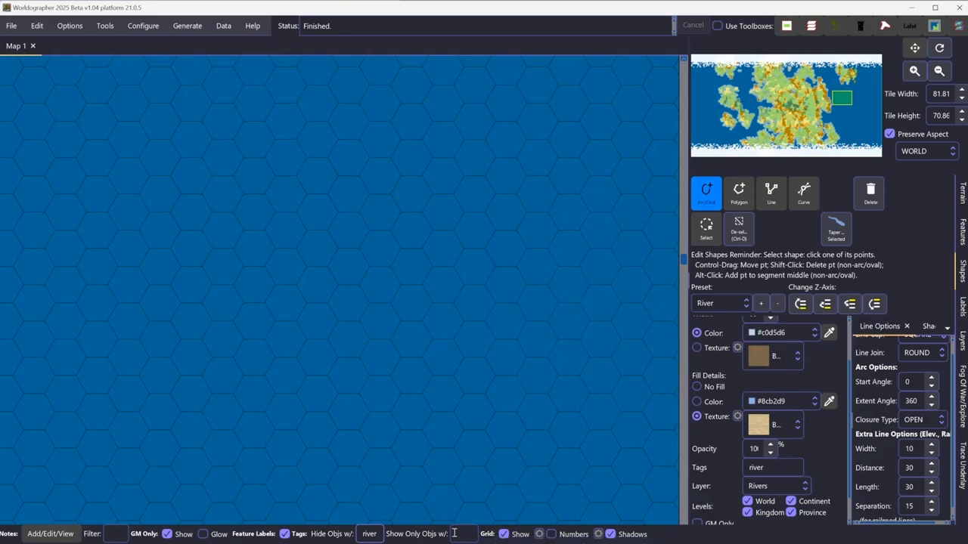
key(BackSpace)
key(BackSpace)
key(BackSpace)
key(BackSpace)
key(BackSpace)
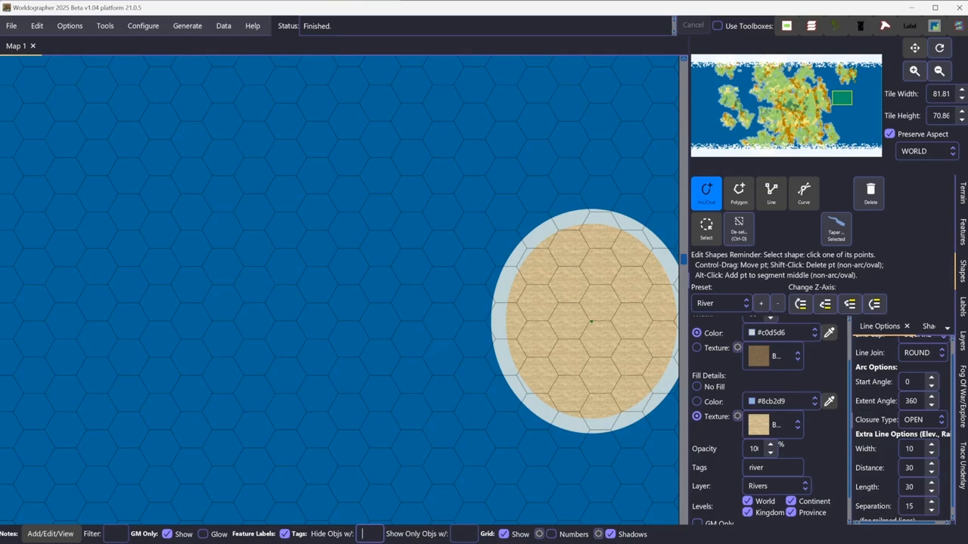
click(464, 536)
scroll(828, 470, down, 1)
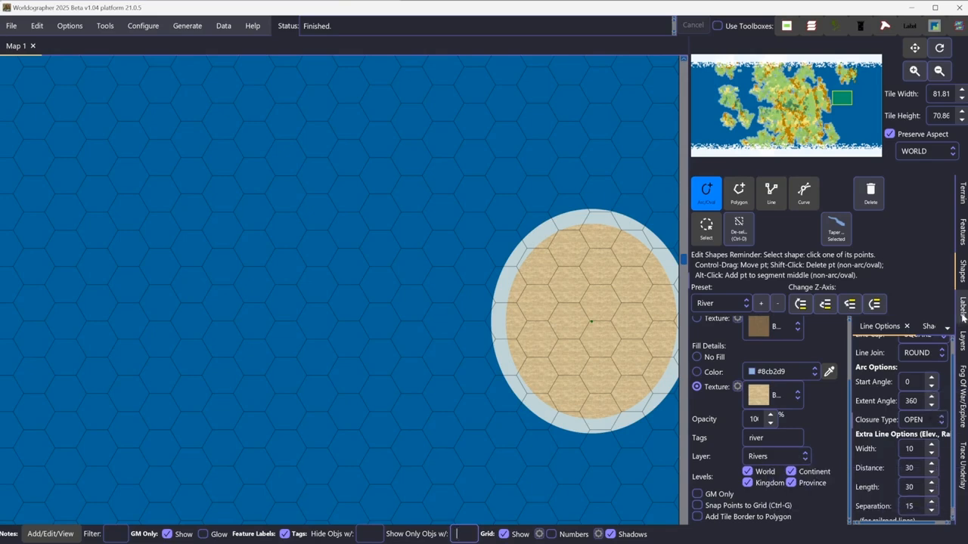
Hide the Rivers layer to test the oval's layer assignment, and make the layer visible again
click(963, 340)
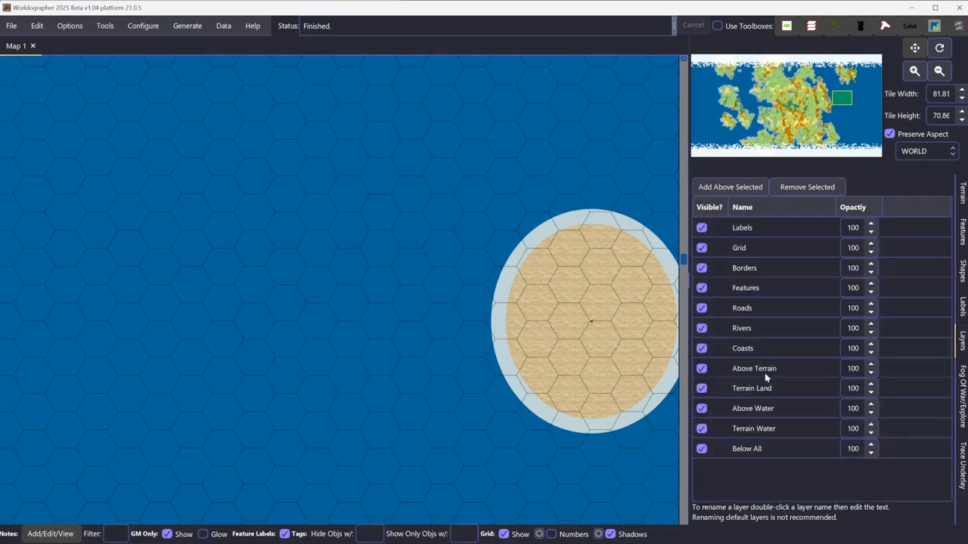
click(702, 330)
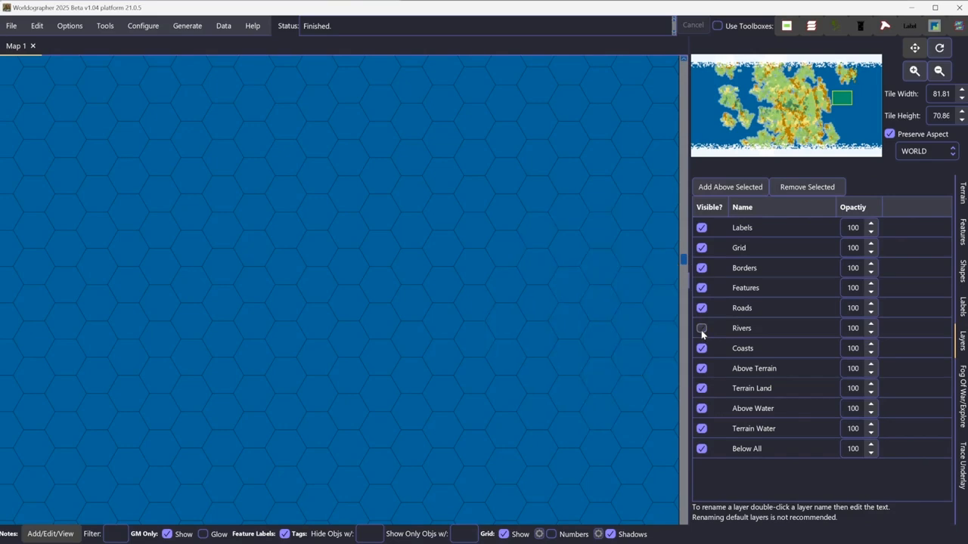
click(702, 329)
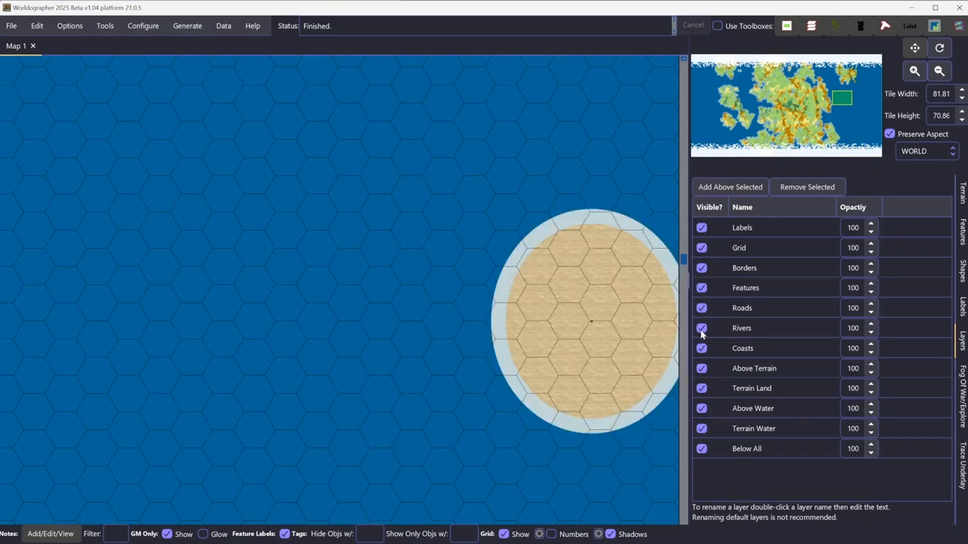
Return to the shape settings and look through the map view levels available for comparison with the shape's level options
click(962, 268)
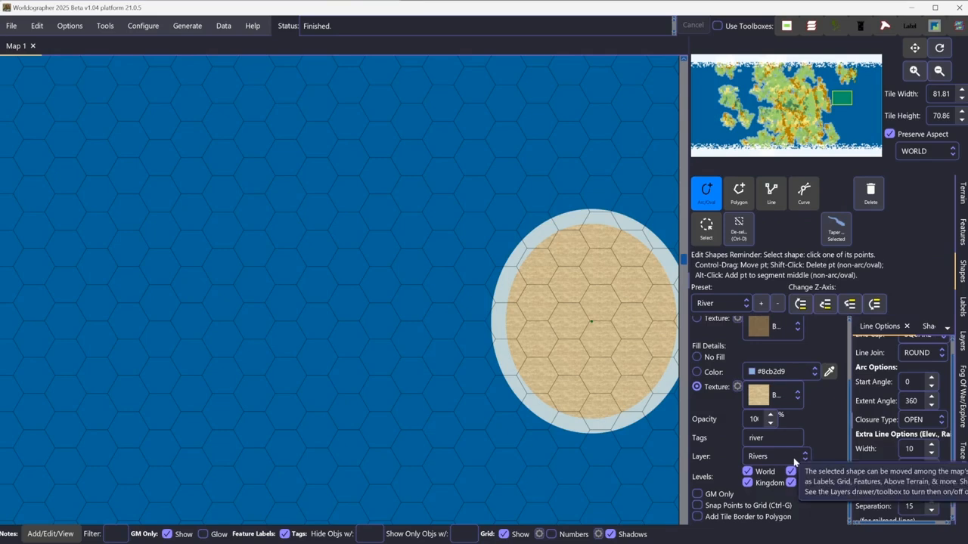
click(913, 151)
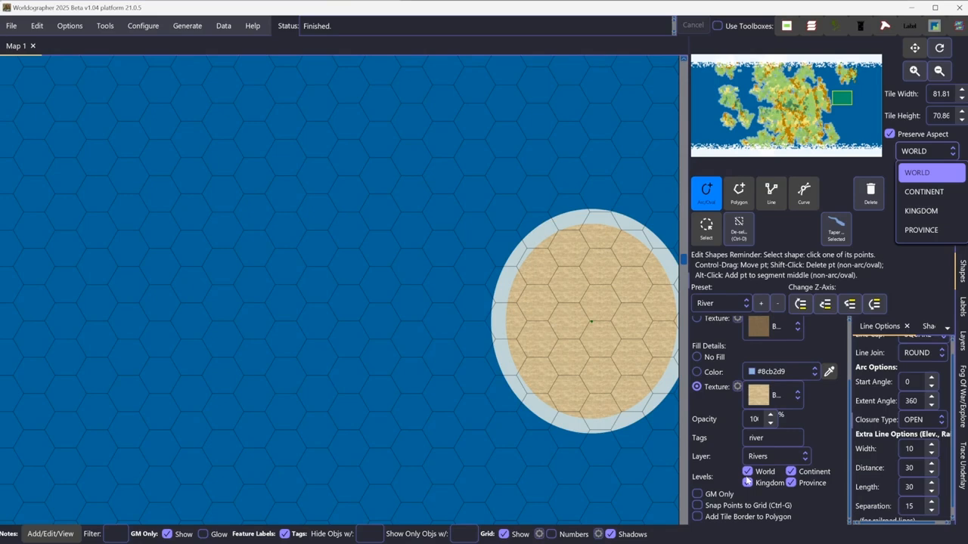
click(819, 420)
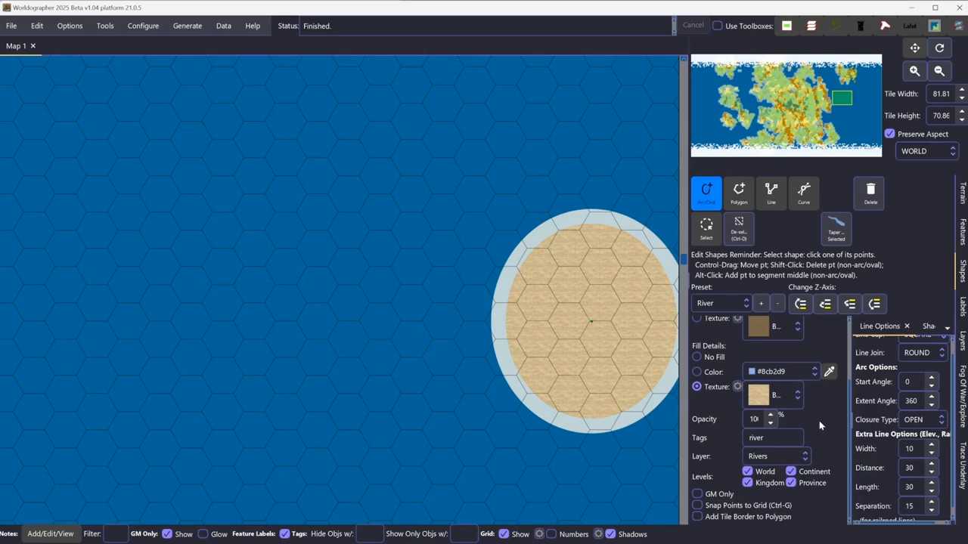
Mark the oval as GM Only, and switch the display of GM-only objects off and back on
click(697, 493)
click(167, 534)
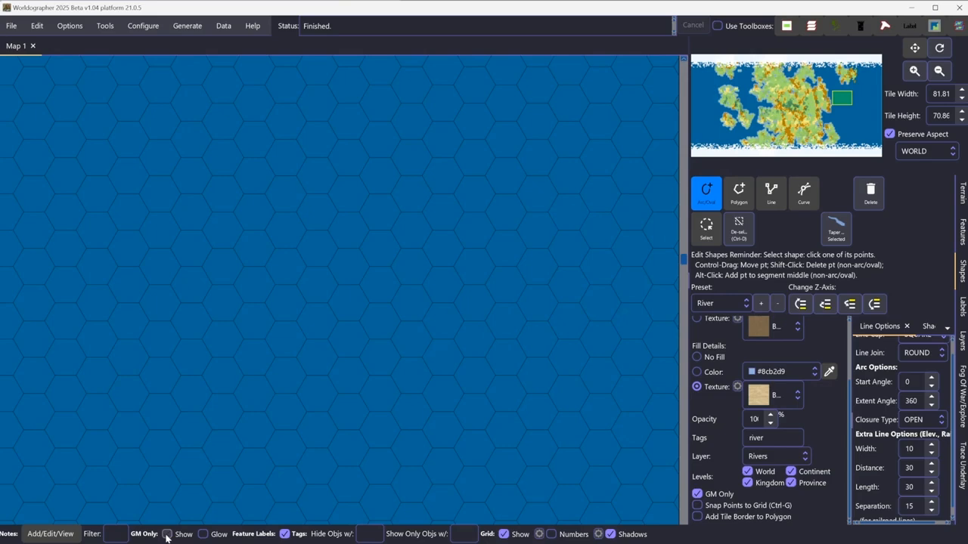
click(167, 535)
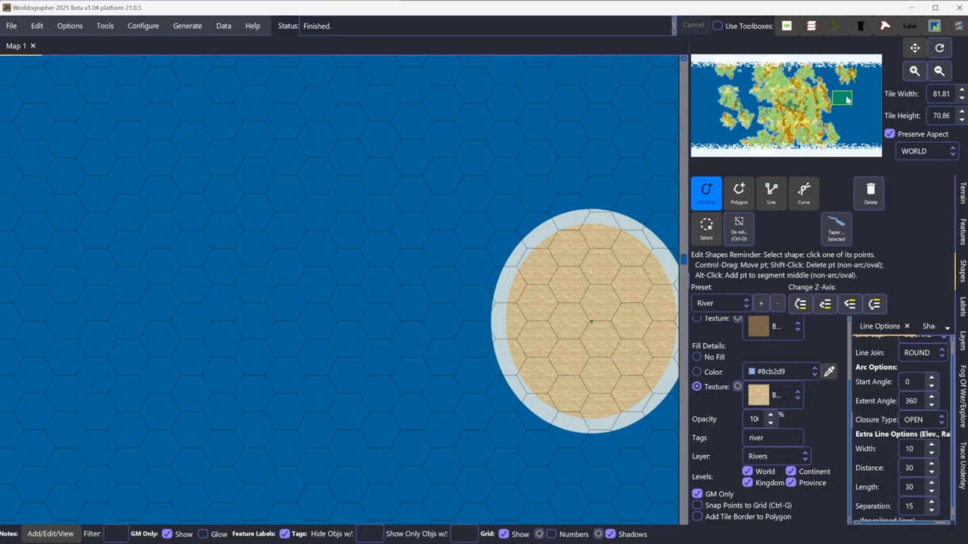
Select the yellow Wrenchbase border line on the land west of the oval so its style is loaded
drag(847, 99, 825, 109)
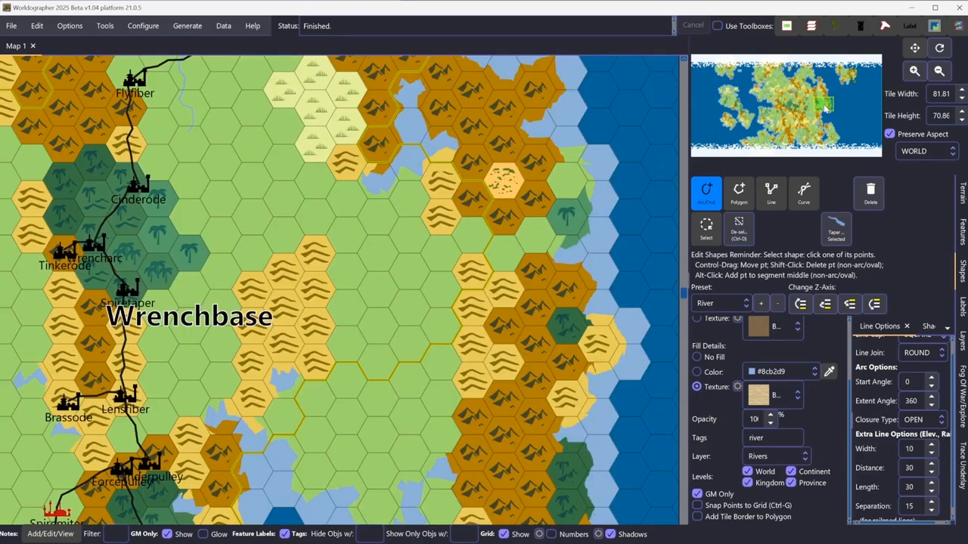
click(707, 228)
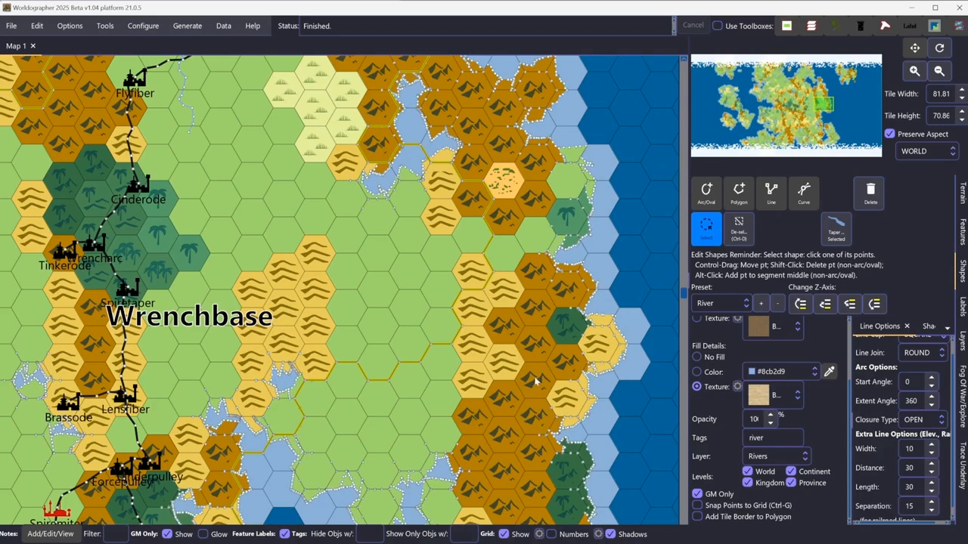
click(422, 368)
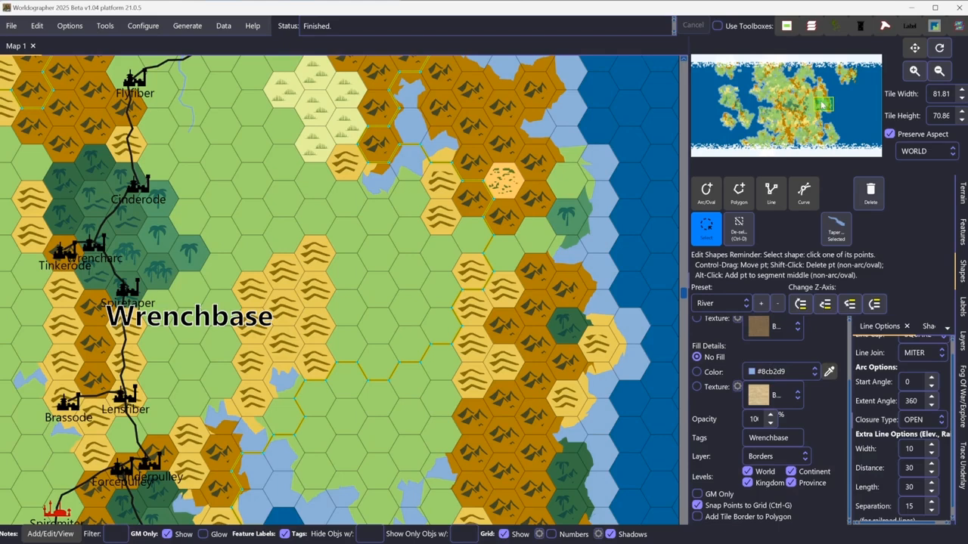
Try a grid-snapped border polygon along the hex edges west of the southeastern mountains, and delete it
drag(821, 103, 823, 133)
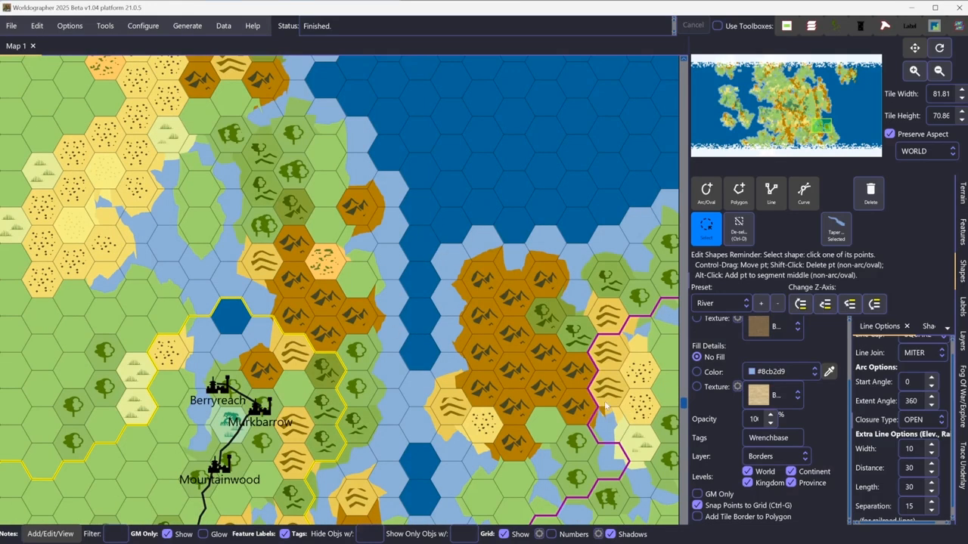
click(740, 193)
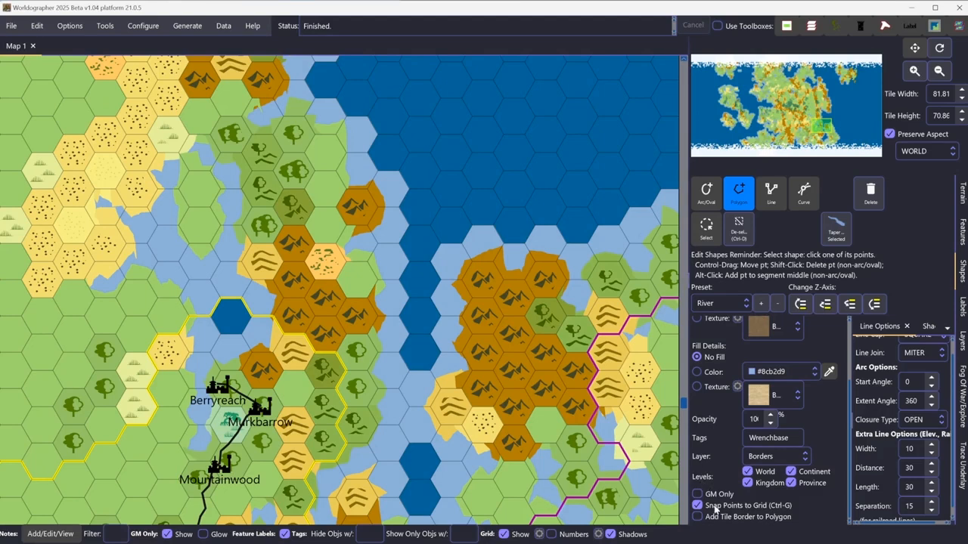
scroll(475, 288, up, 2)
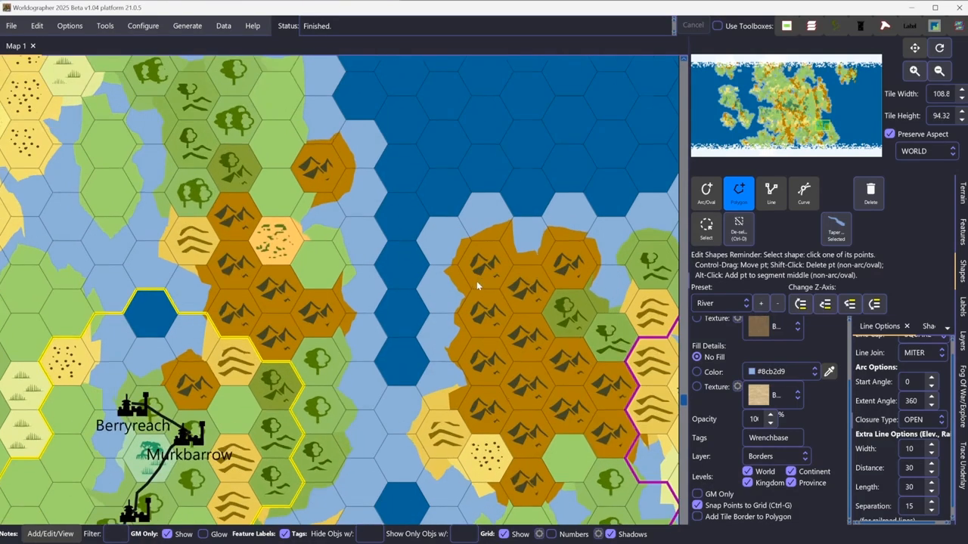
click(457, 218)
click(429, 218)
click(415, 243)
click(429, 266)
click(416, 290)
click(430, 312)
click(417, 342)
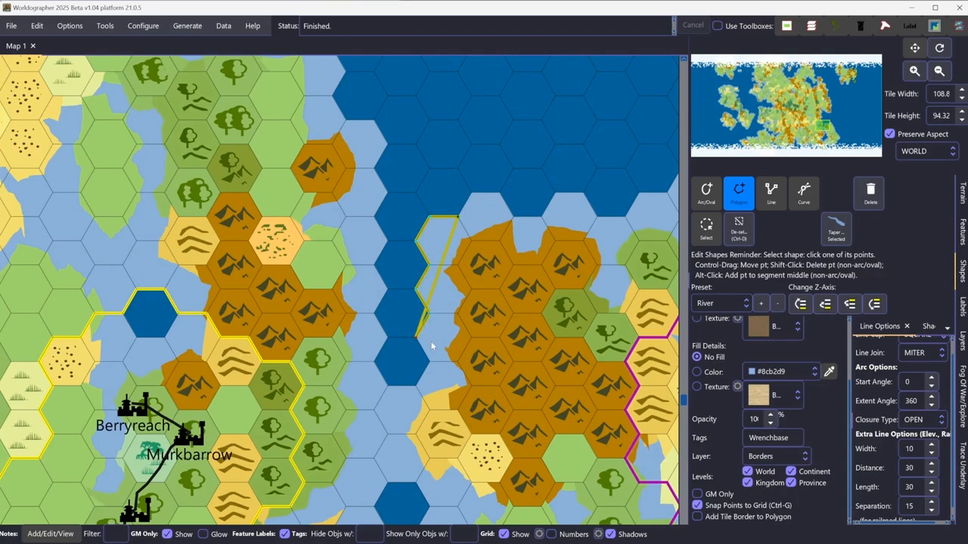
click(430, 361)
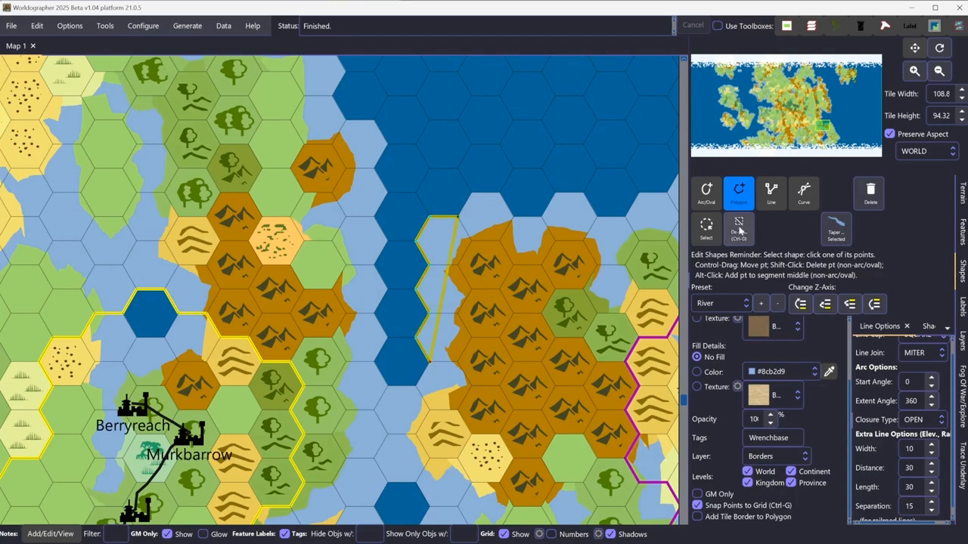
click(869, 193)
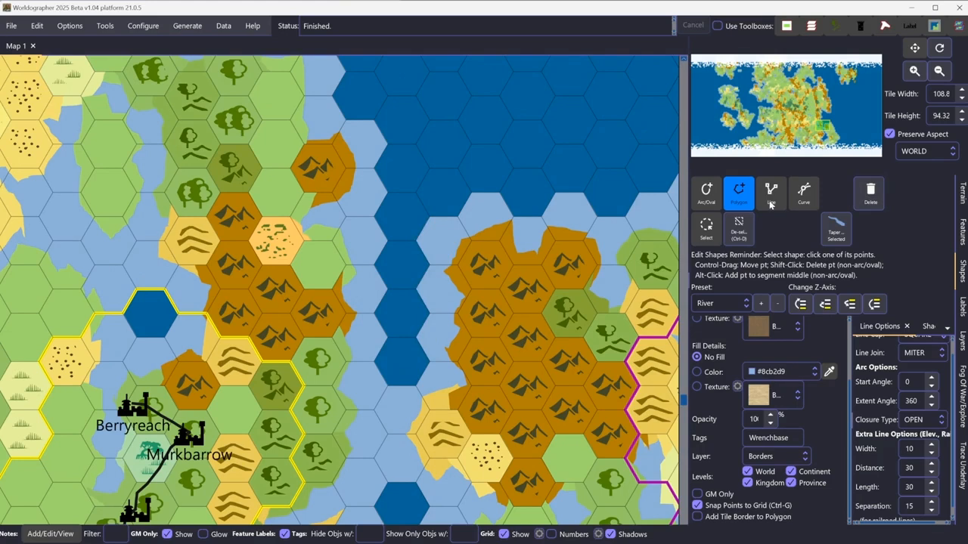
Try an open border line along the same hex edges with the Line tool, and delete it
click(771, 192)
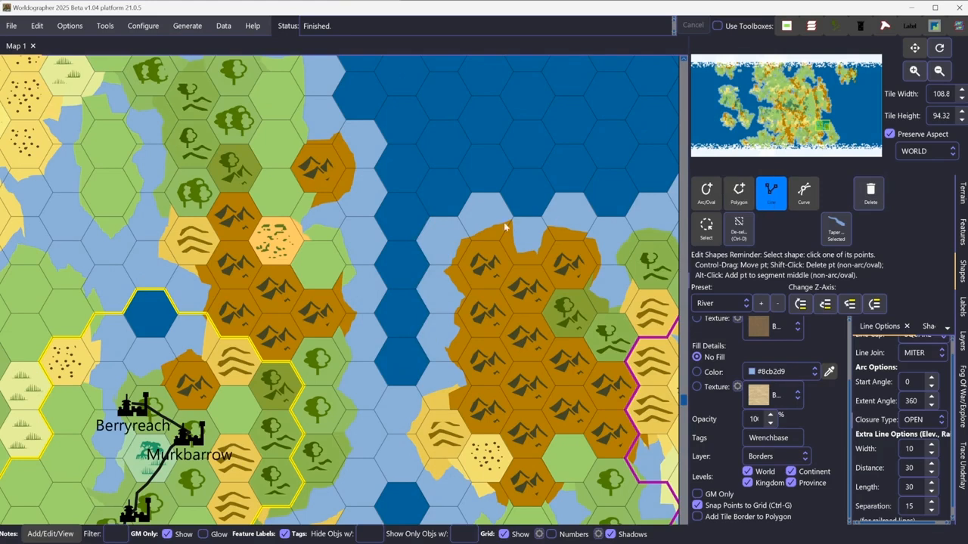
click(429, 221)
click(417, 242)
click(428, 266)
click(413, 289)
click(431, 313)
click(415, 340)
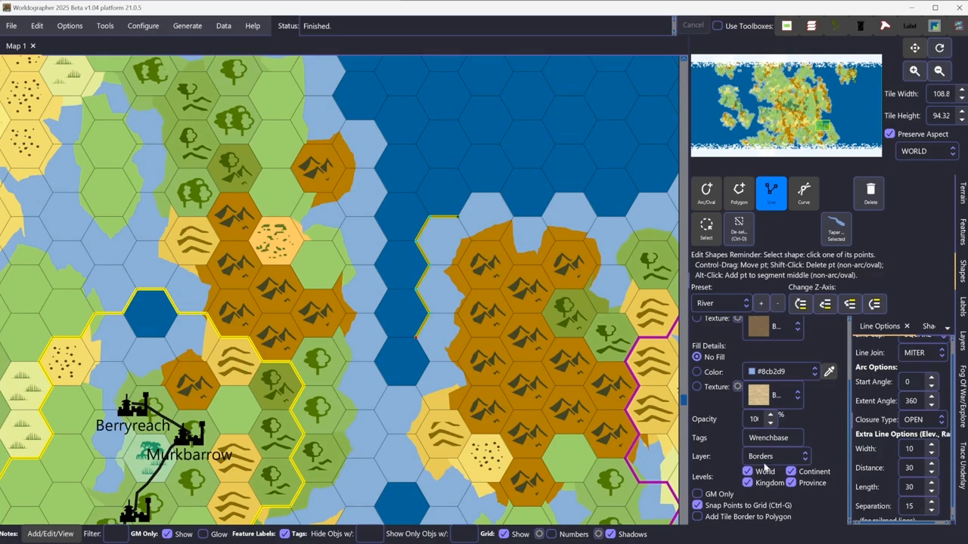
click(870, 193)
Start a border polygon with Add Tile Border to Polygon enabled, covering the coastal water and sandy hexes west and southwest of the mountains
click(747, 198)
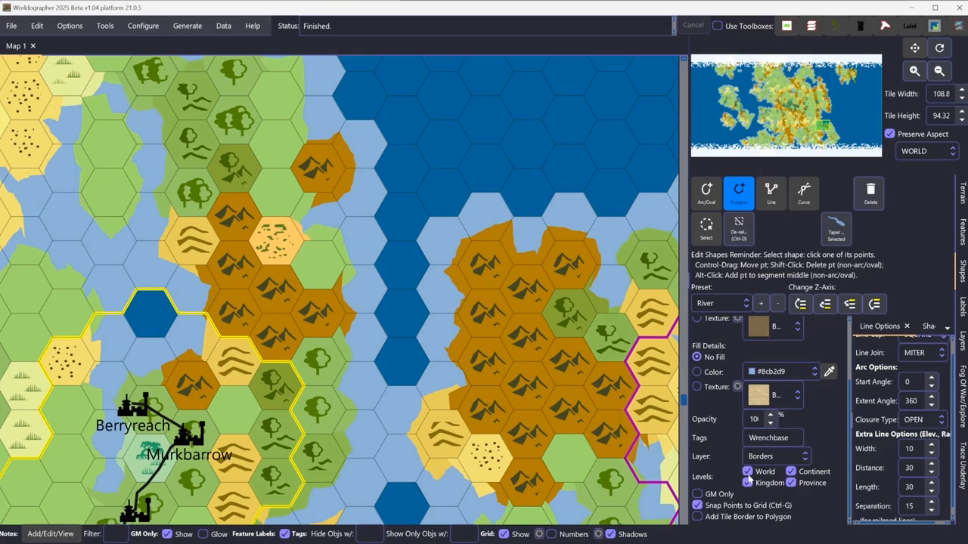
click(698, 518)
click(439, 288)
click(452, 338)
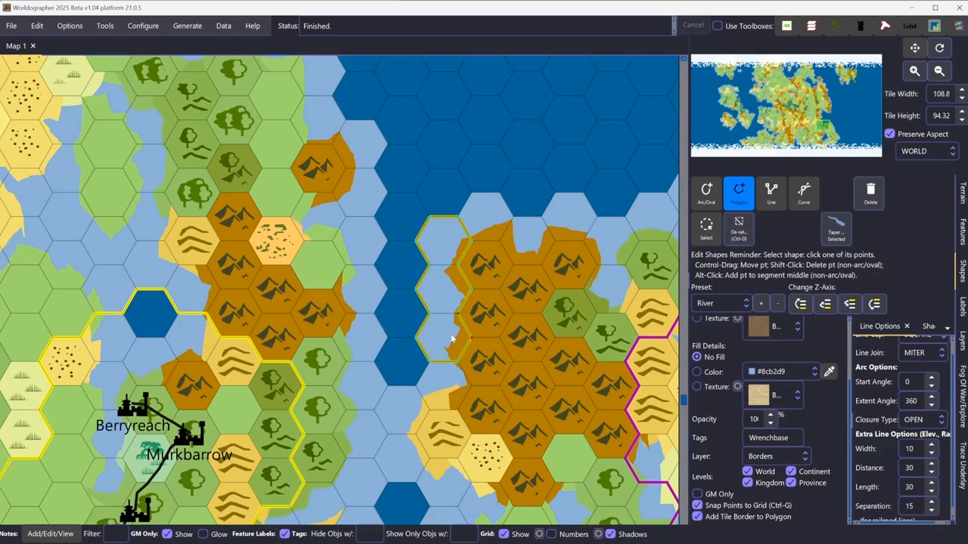
click(448, 385)
click(402, 416)
click(404, 457)
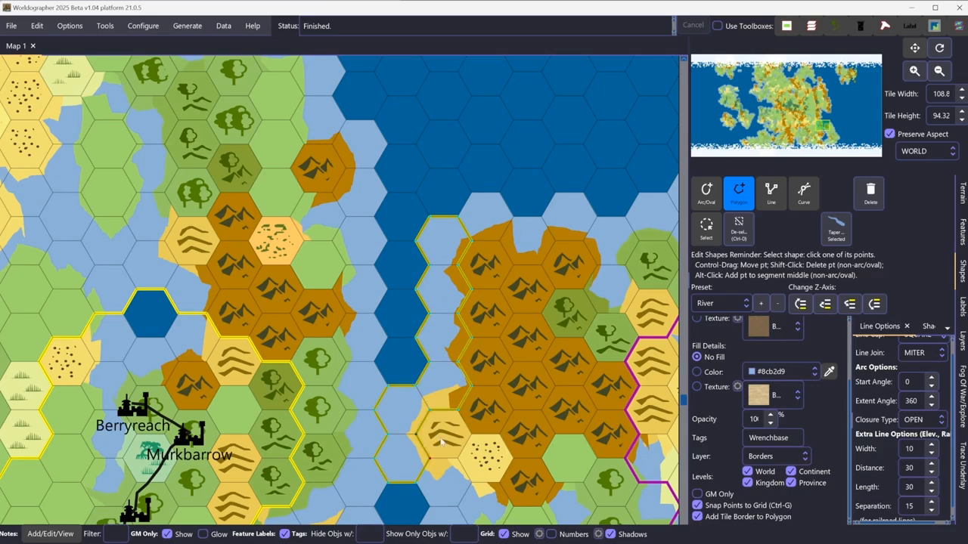
click(446, 482)
click(483, 465)
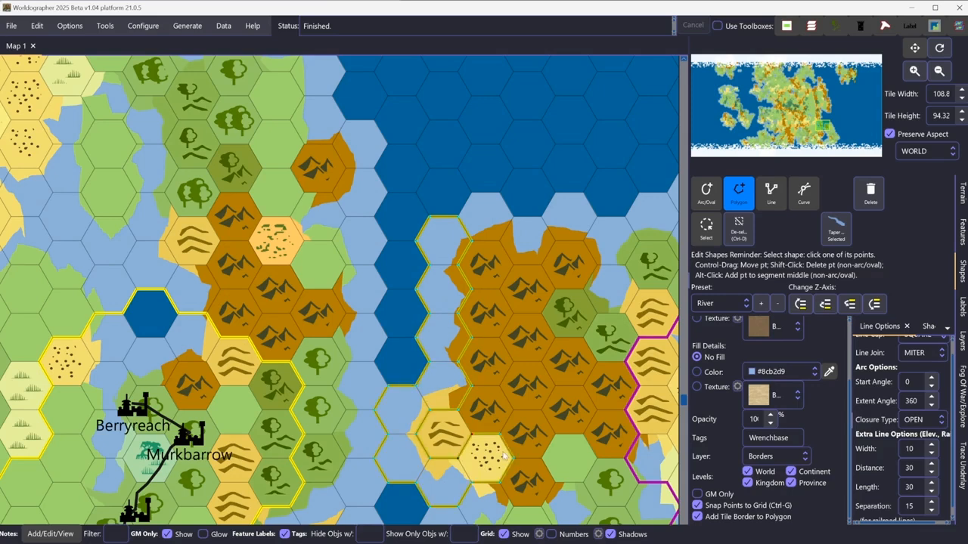
click(433, 444)
Extend the border polygon tile by tile over the mountain and forest hexes up to the northern coastal water hexes
click(485, 422)
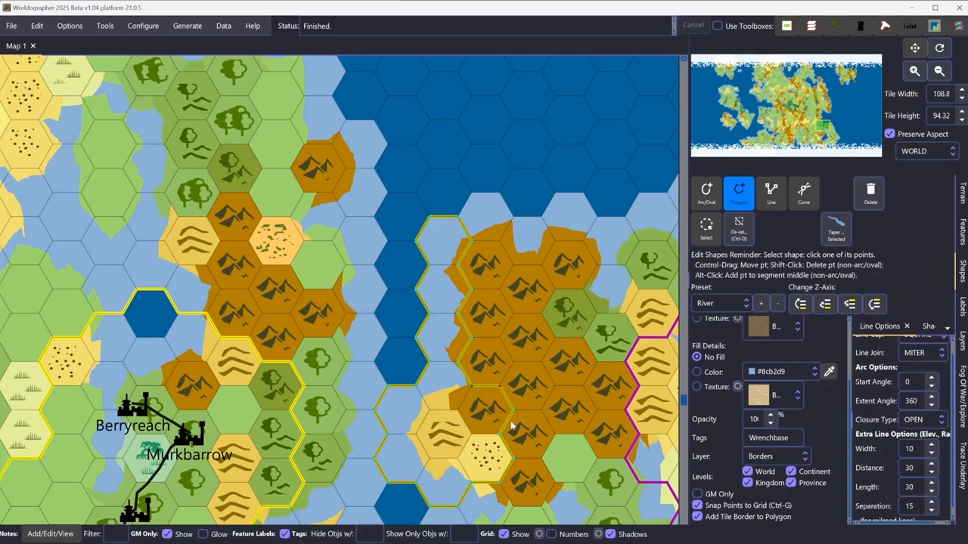
click(485, 370)
click(488, 318)
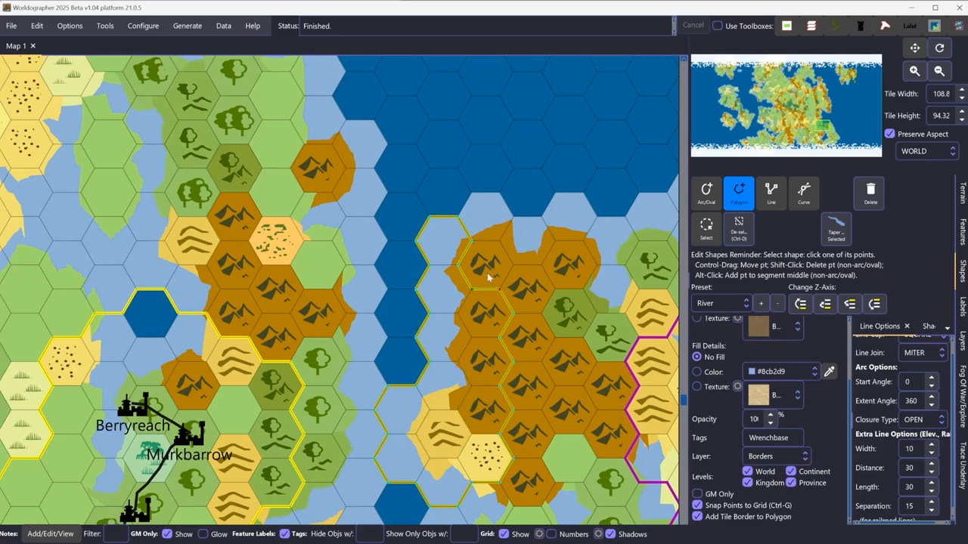
click(482, 254)
click(478, 232)
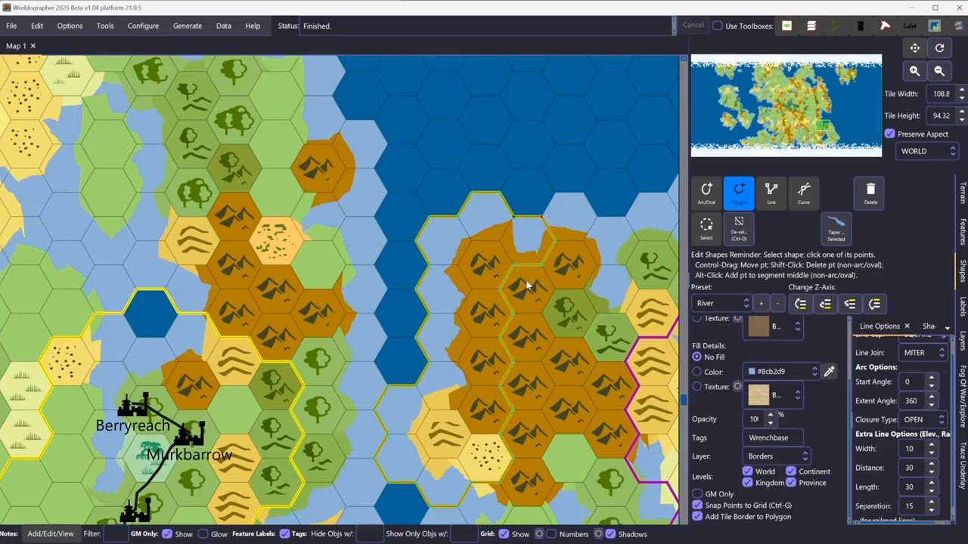
click(527, 250)
click(531, 298)
click(536, 339)
click(530, 386)
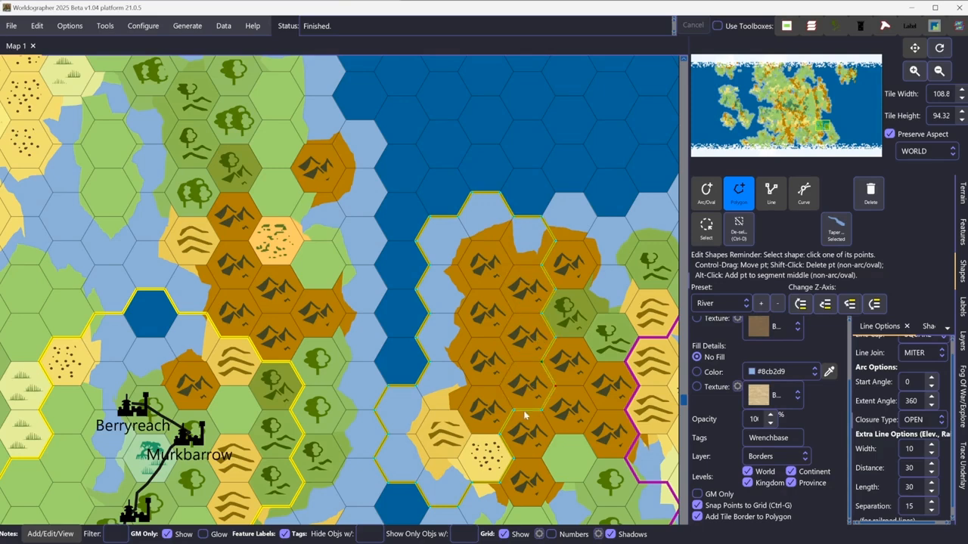
click(526, 431)
click(563, 419)
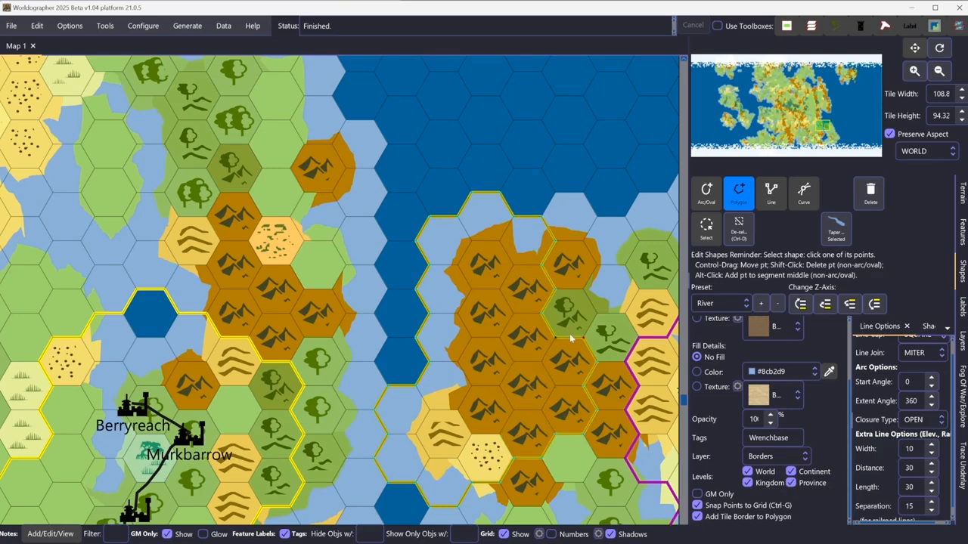
click(569, 314)
click(564, 268)
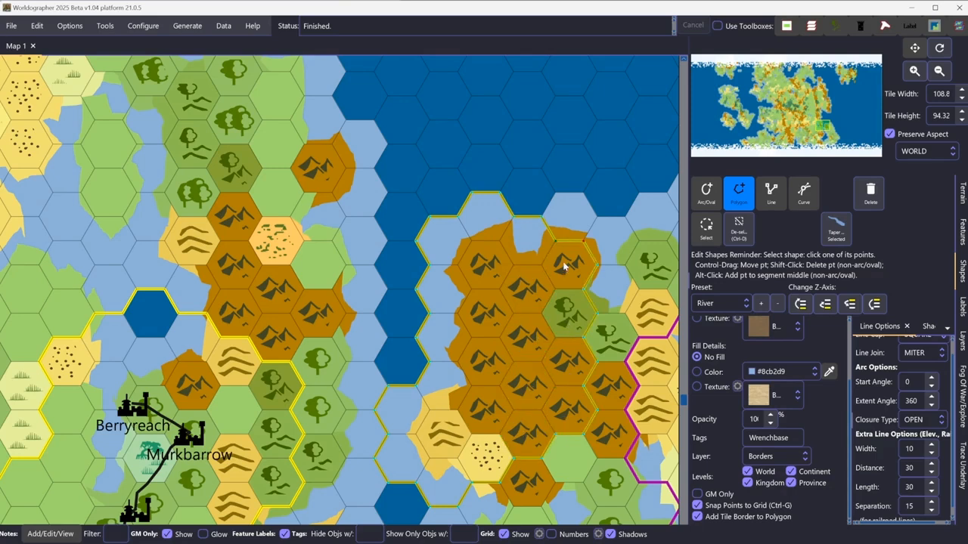
click(560, 212)
Select the black road segment between Berryreach and Murkbarrow
scroll(726, 469, up, 2)
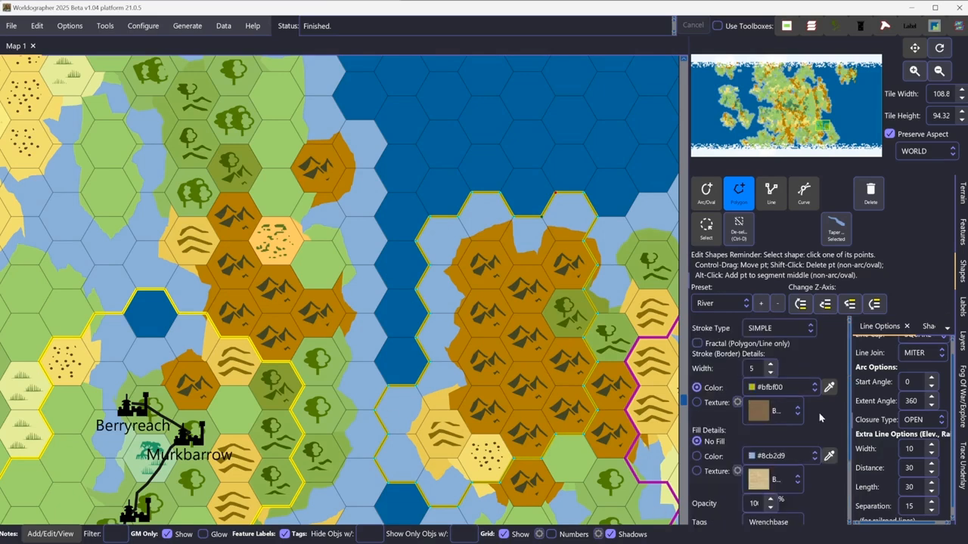
click(706, 226)
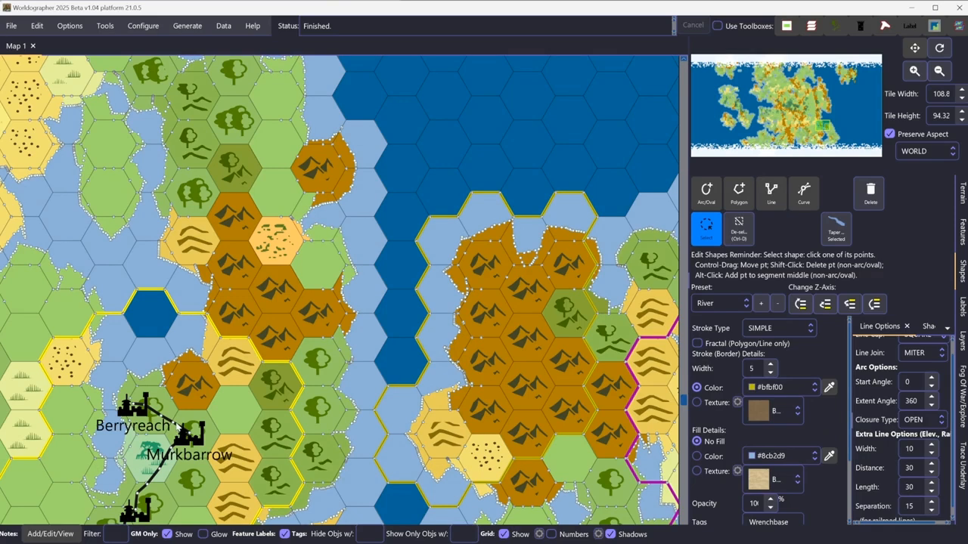
click(175, 425)
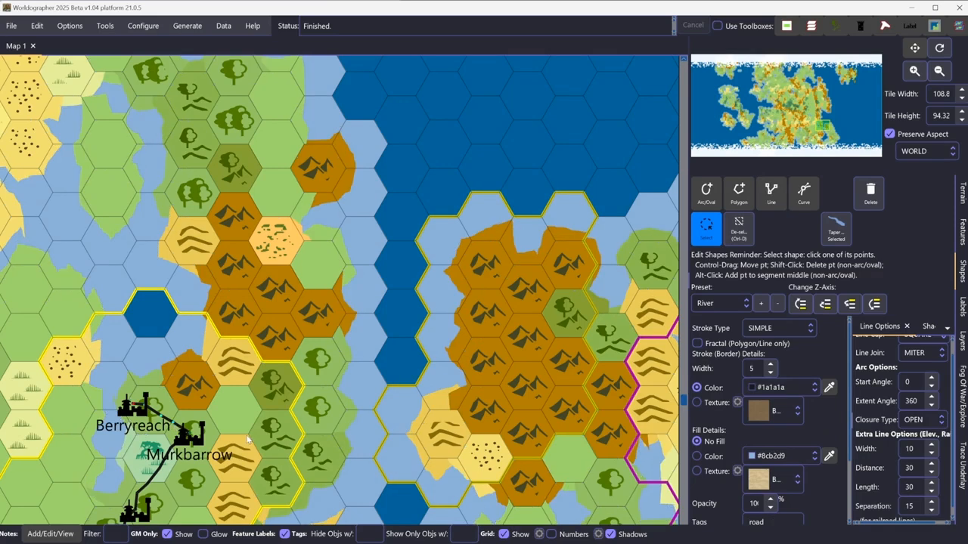
Apply the Road preset to the selected segment between Berryreach and Murkbarrow and set its stroke width to 5
click(724, 306)
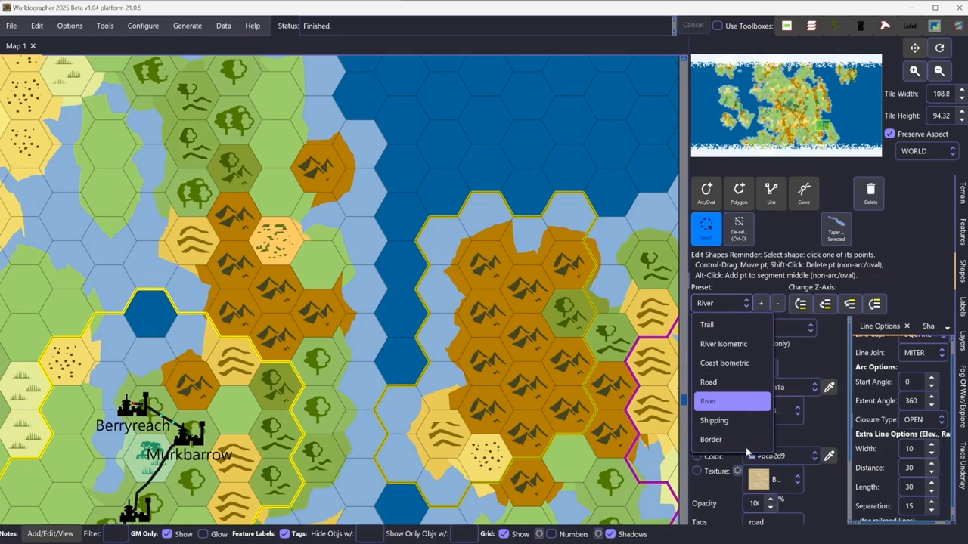
click(724, 384)
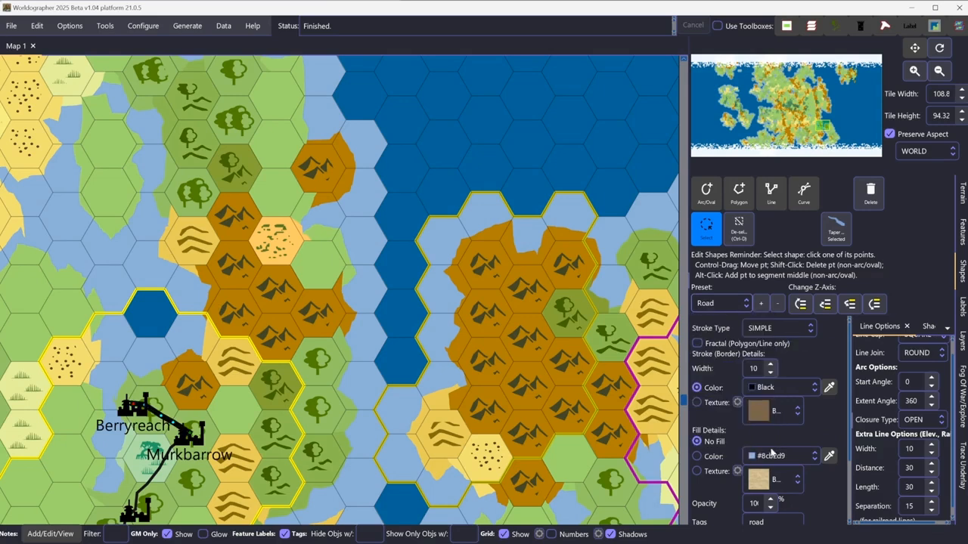
click(771, 372)
click(770, 372)
click(770, 372)
click(770, 373)
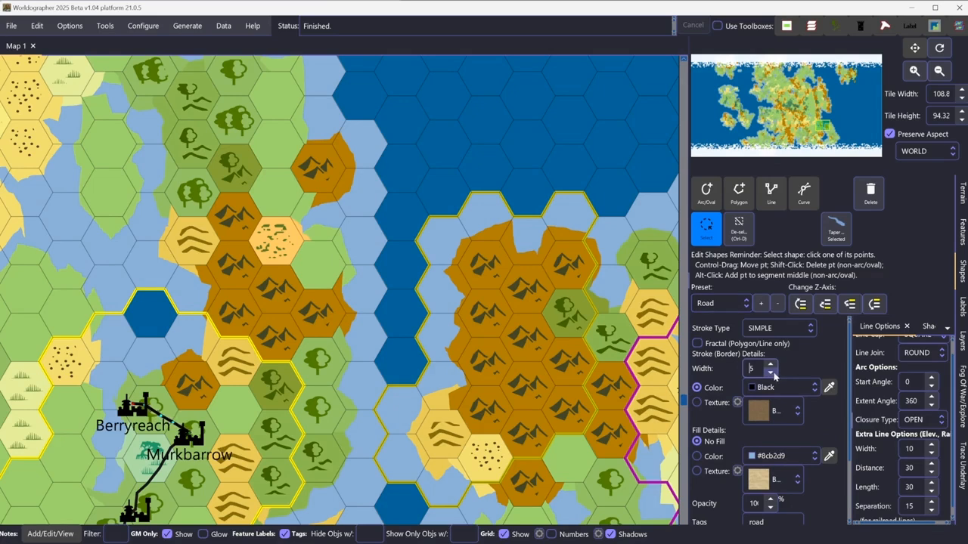
click(771, 374)
Save the current shape settings as the Road preset, replacing the existing one
click(761, 305)
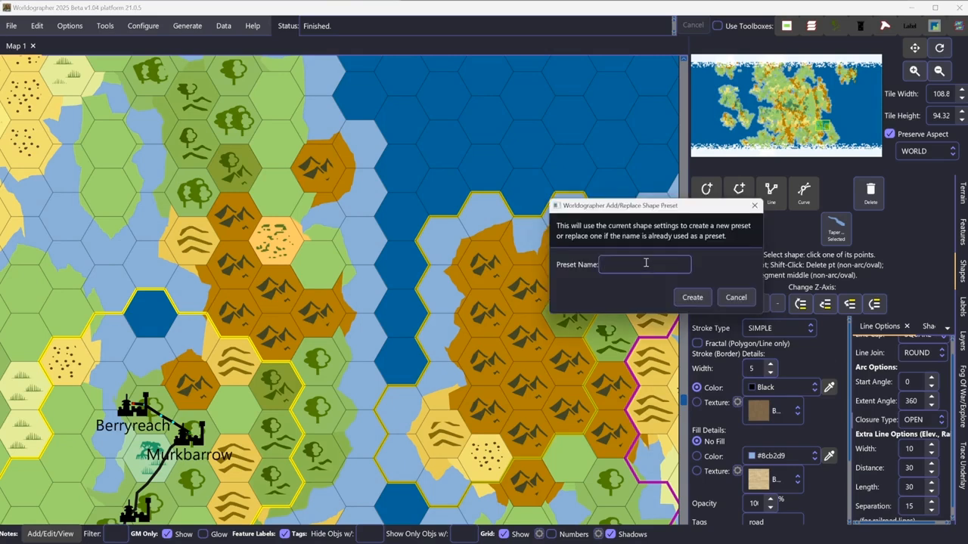
text(Road)
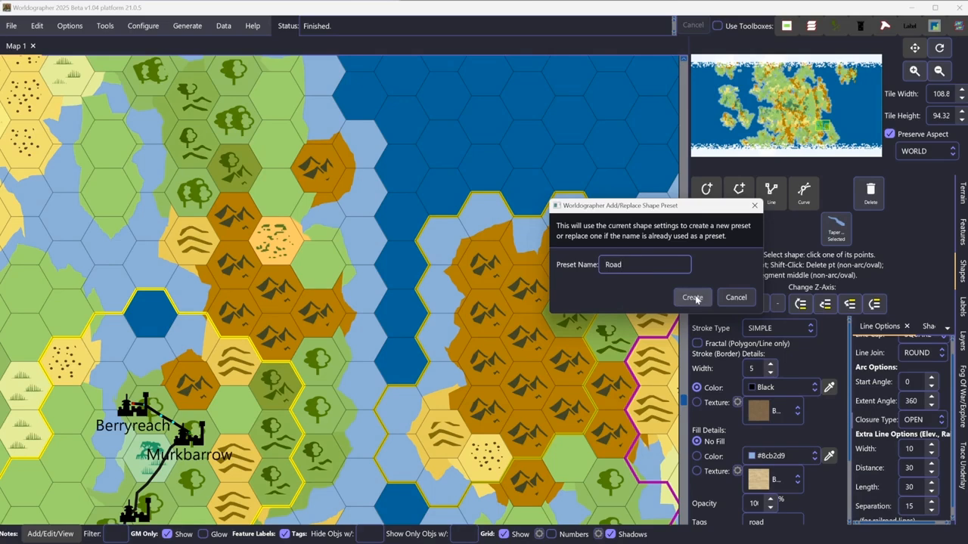
click(695, 298)
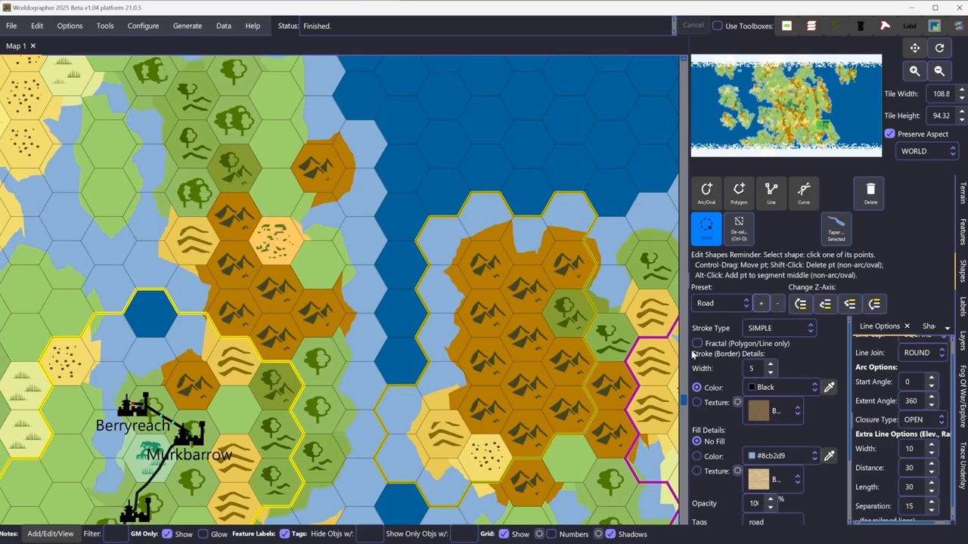
Draw a fractal road line from Berryreach down to the castle south of Murkbarrow
click(697, 344)
click(778, 205)
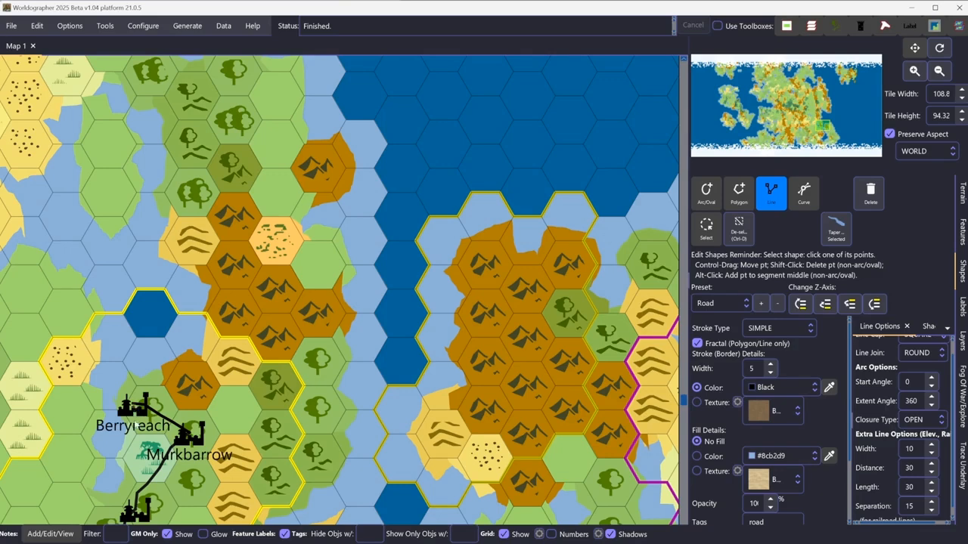
click(134, 518)
Draw a five-point fractal polygon around the forest, mountain and sandy hexes north of the Berryreach border
click(741, 198)
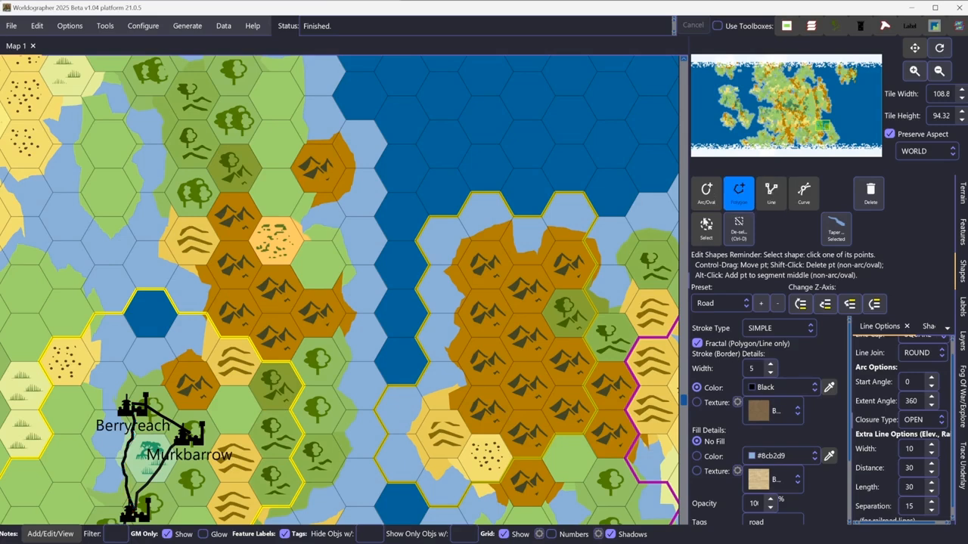
drag(236, 161, 149, 218)
click(244, 270)
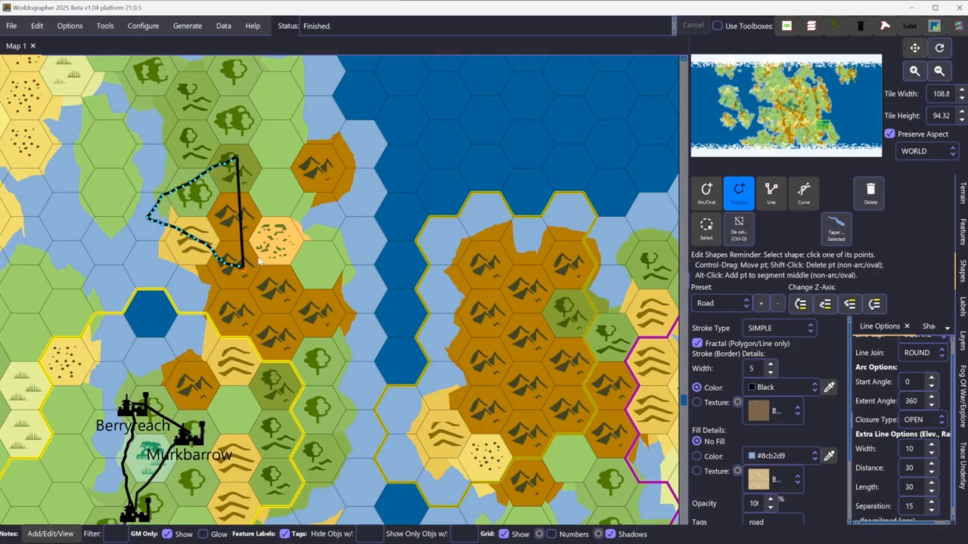
click(287, 229)
click(292, 179)
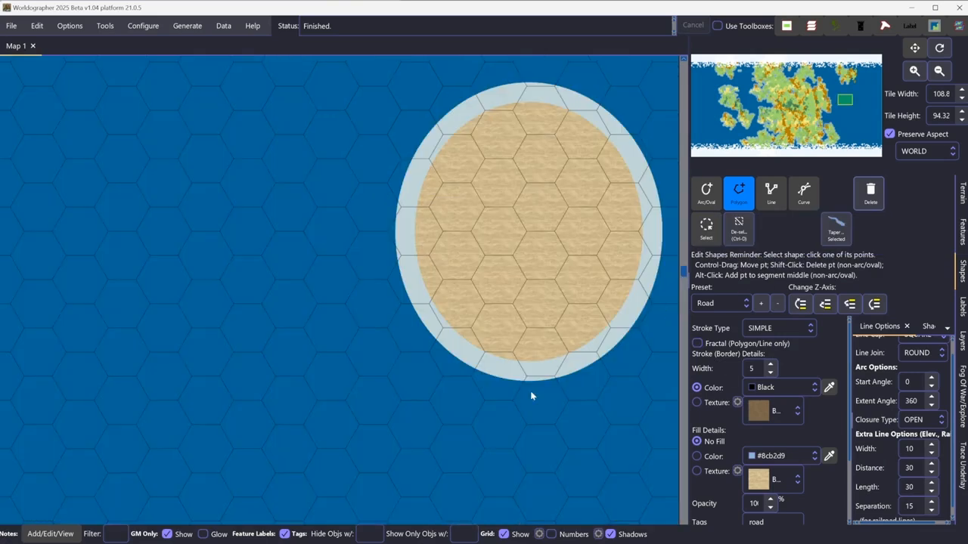
Draw a plain six-point polygon with Fractal off in the open ocean southwest of the sand-textured oval
click(194, 255)
click(304, 268)
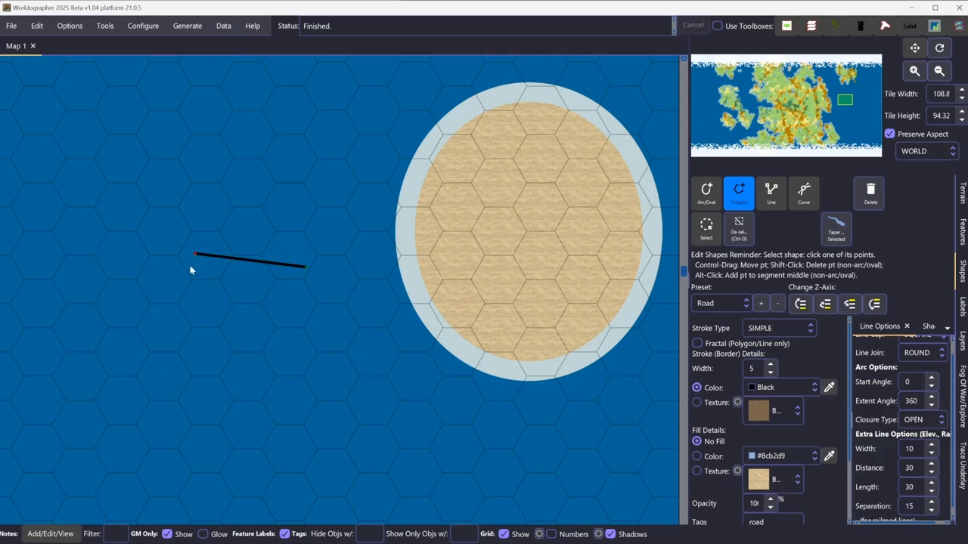
click(141, 339)
click(218, 431)
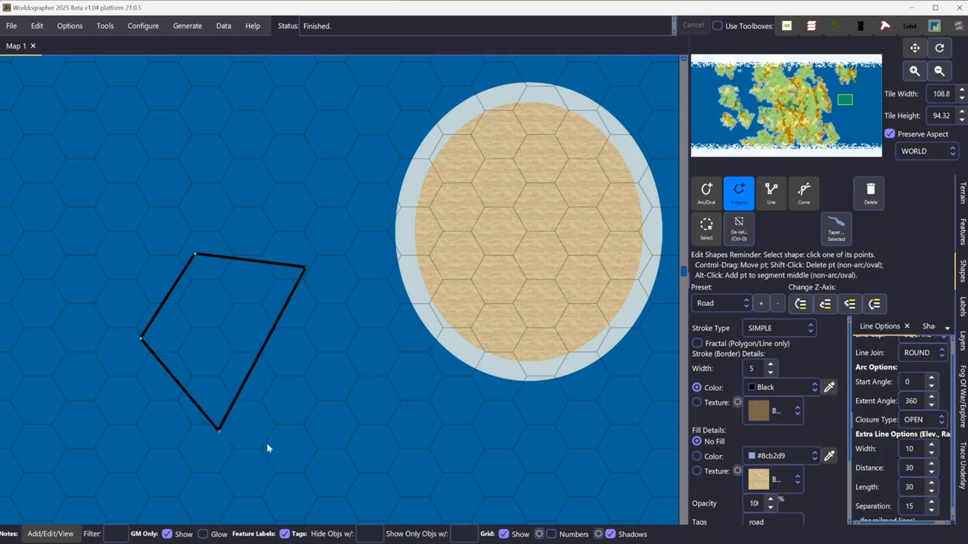
click(327, 388)
click(359, 339)
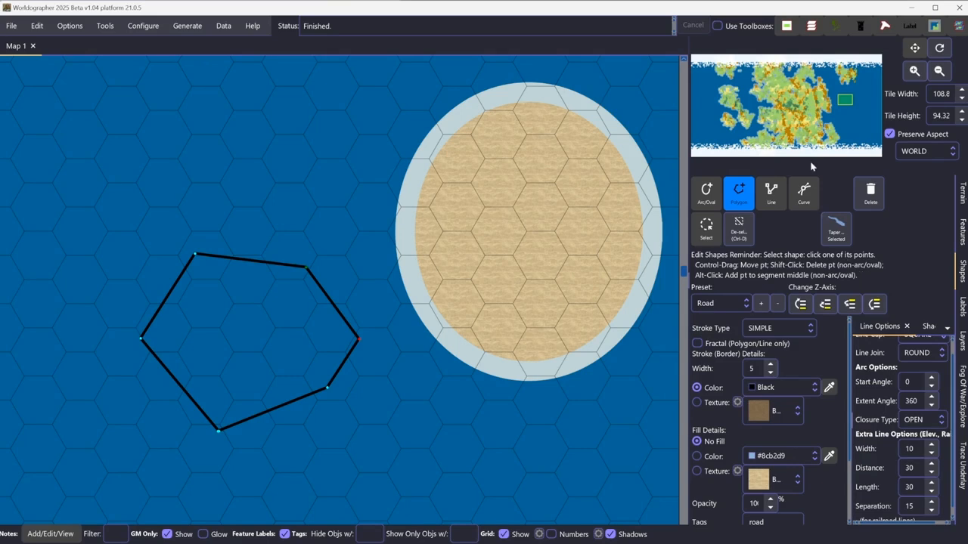
Draw a wavy line with the Curve tool above the polygon, descending southeast toward the oval
click(799, 209)
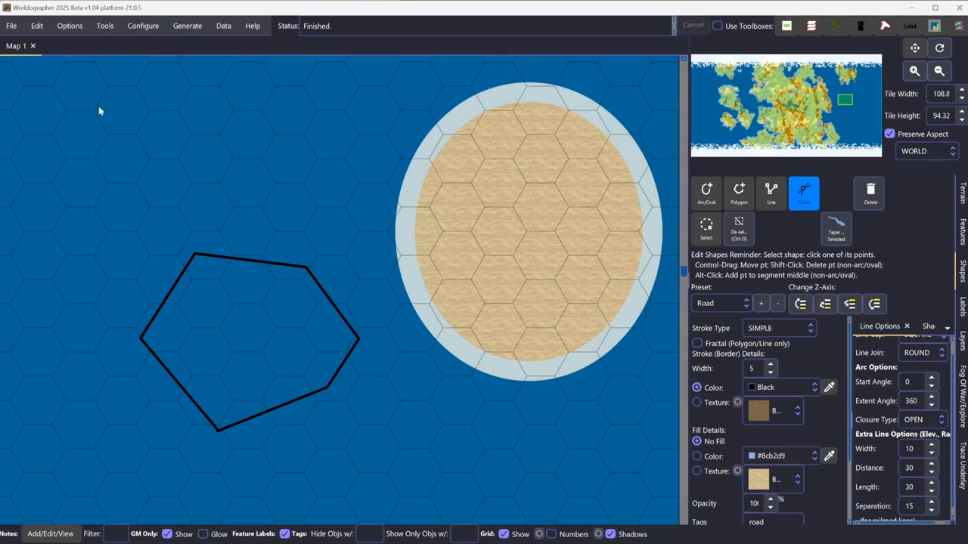
click(147, 191)
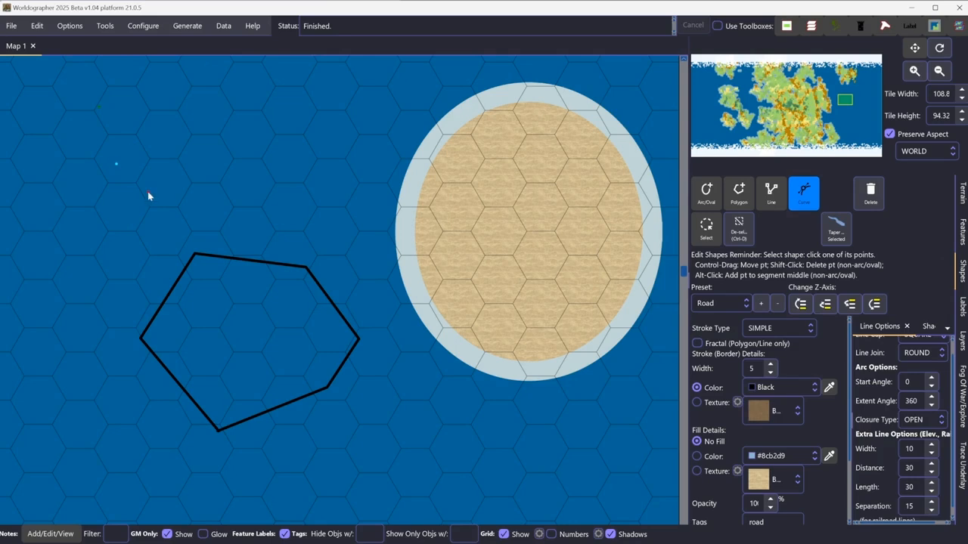
click(202, 186)
drag(161, 166, 181, 134)
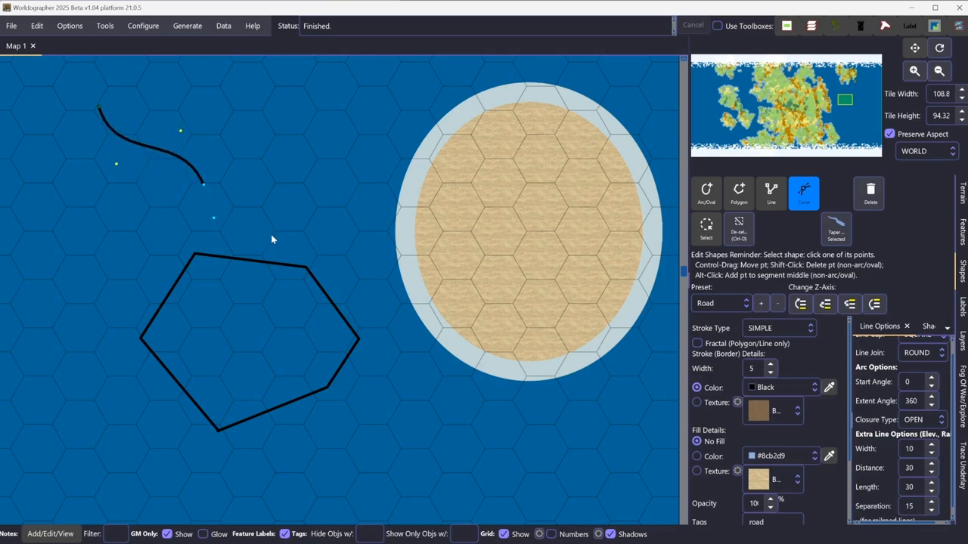
click(354, 221)
Select the sand-textured oval and set its start angle to 27 and extent angle to 330
click(714, 230)
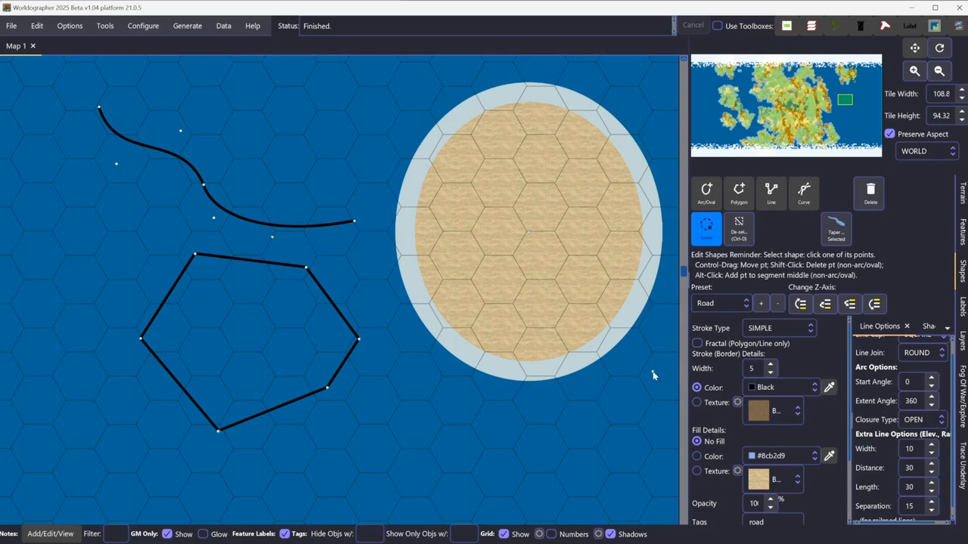
click(654, 374)
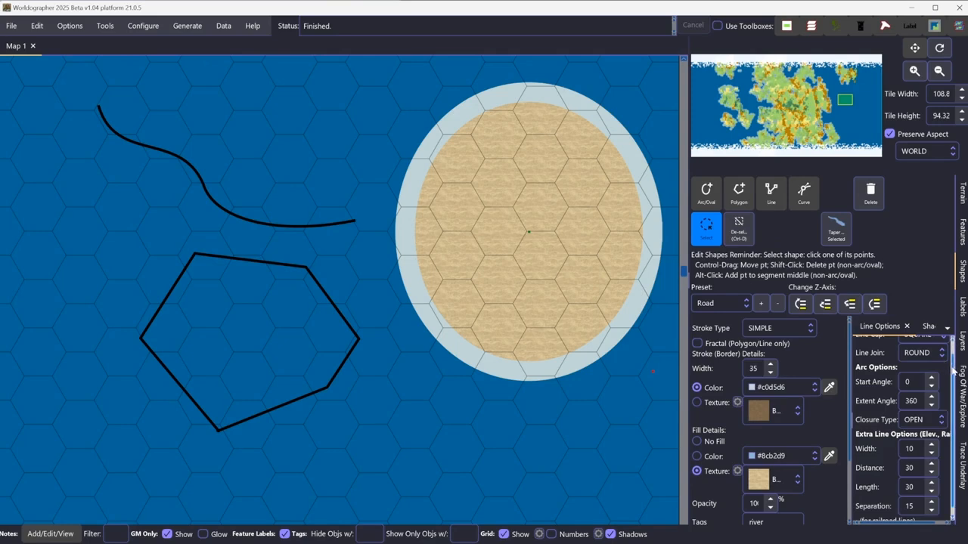
scroll(951, 369, up, 1)
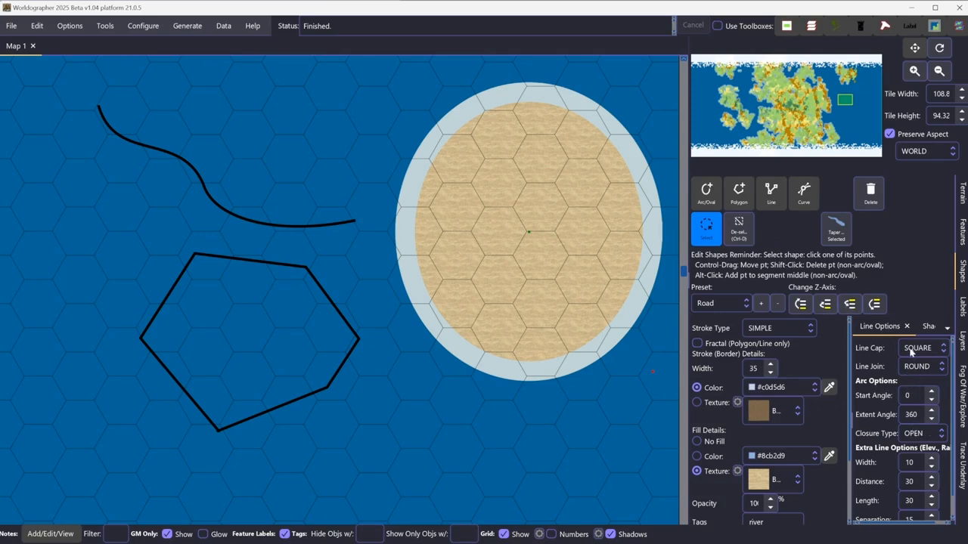
click(917, 396)
key(BackSpace)
text(27)
click(930, 419)
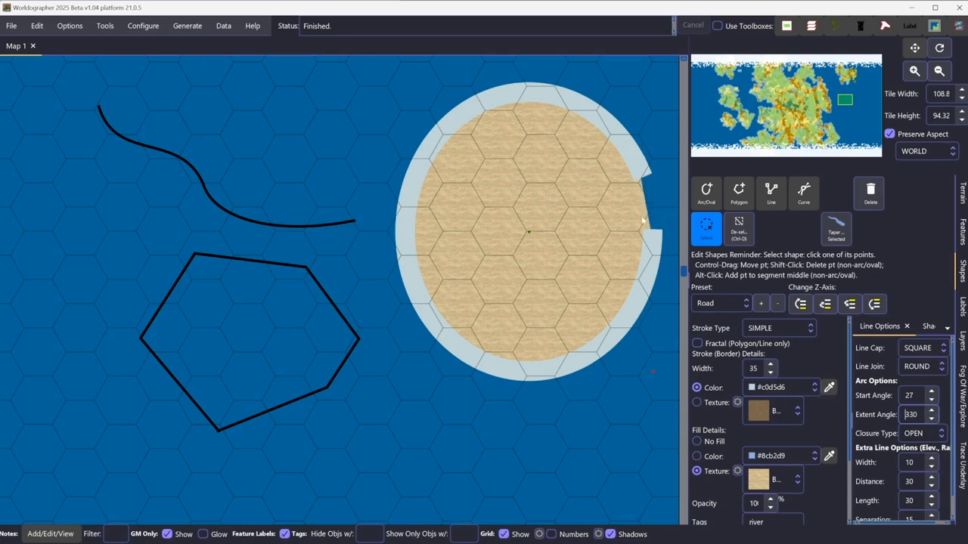
Try the CHORD closure type on the sand-textured arc and change it to ROUND
click(929, 437)
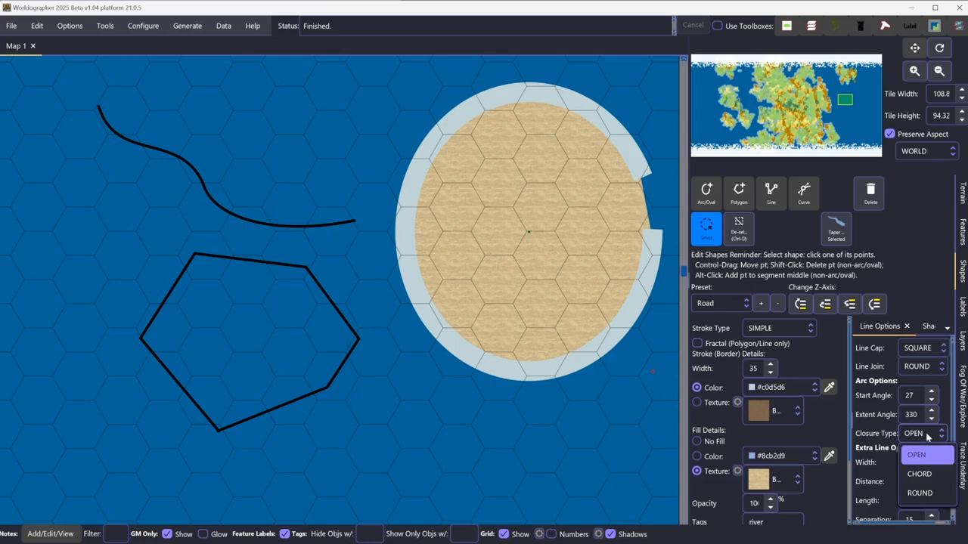
click(932, 475)
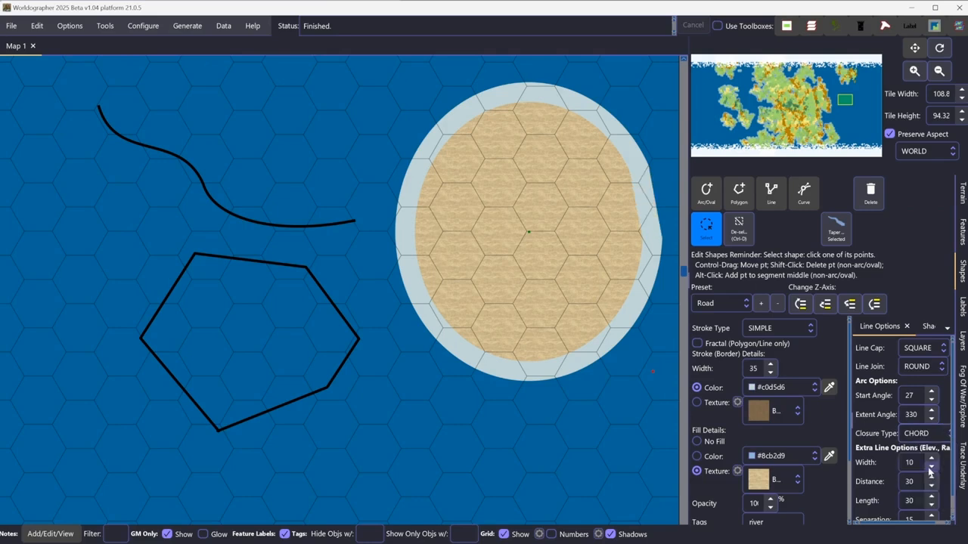
click(920, 438)
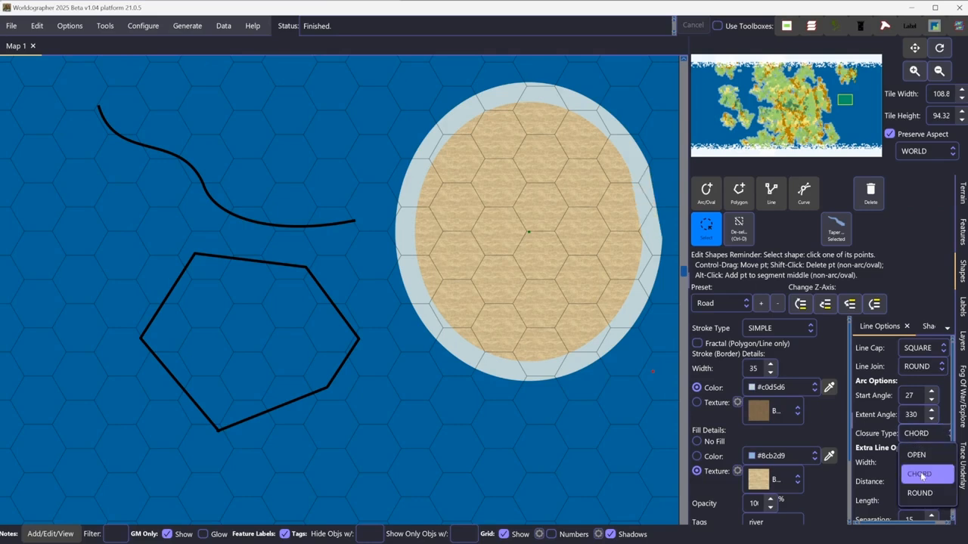
click(919, 493)
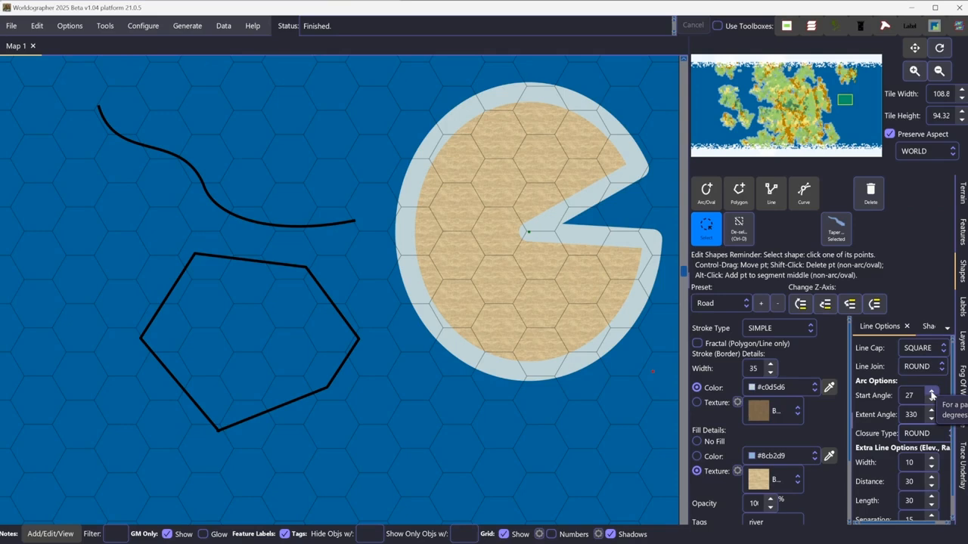
Set the arc's start angle to 76 and extent angle to 277, and deselect it
click(932, 392)
drag(932, 398, 929, 421)
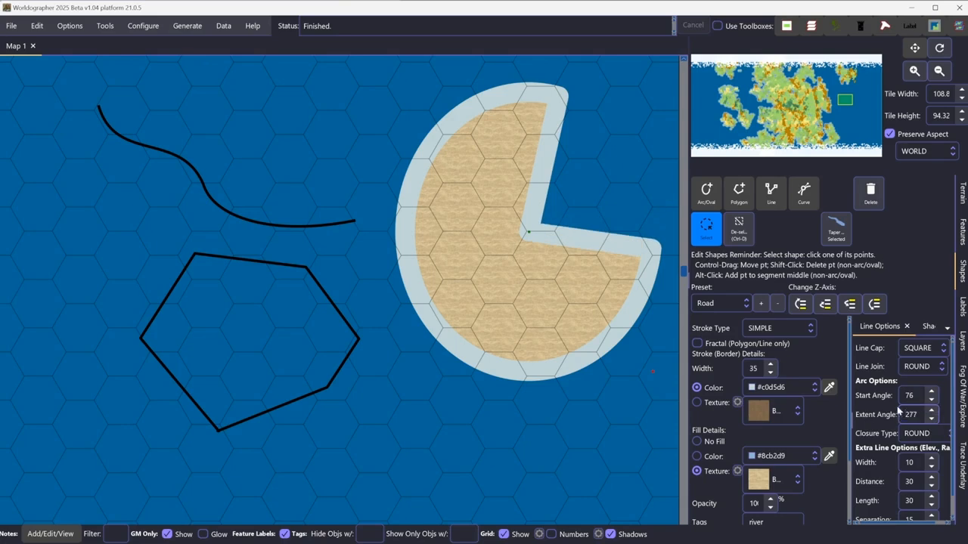
click(741, 228)
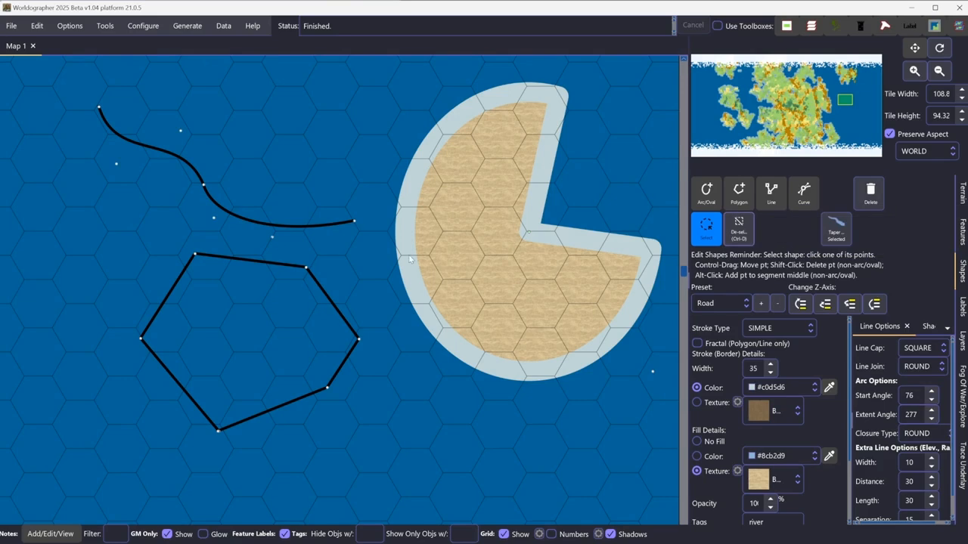
Select the six-point polygon and set its stroke width to 15
click(306, 269)
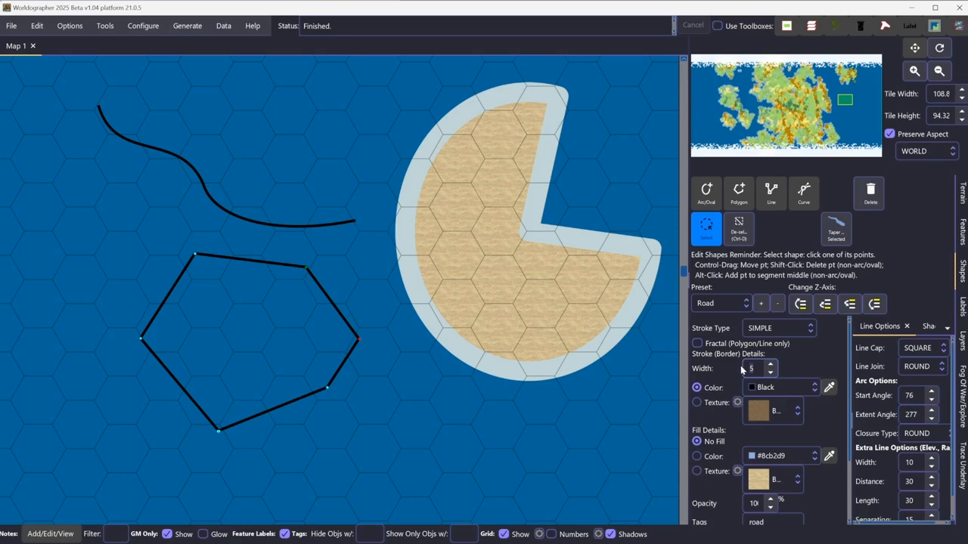
text(15)
key(Return)
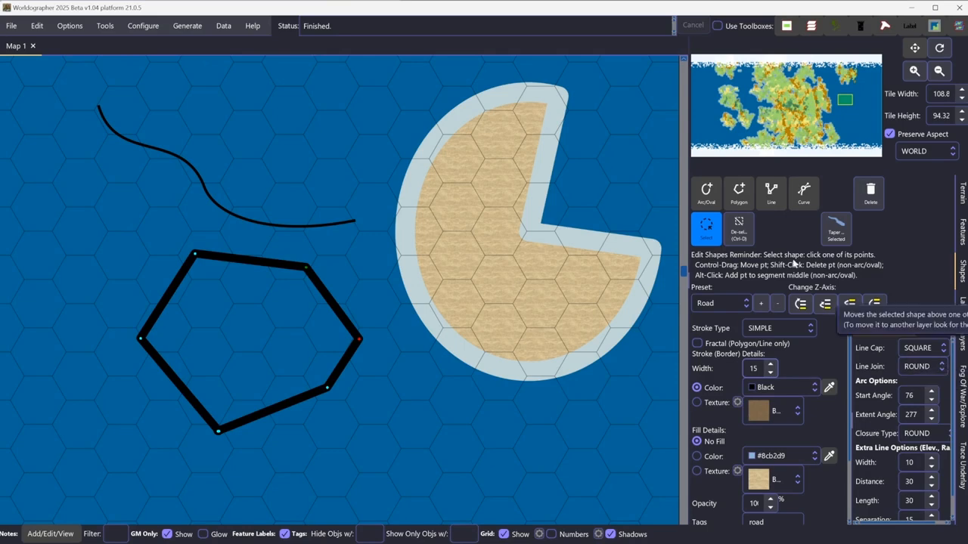
Draw a seven-point angular line below the polygon, running east beneath the arc and hooking back west at its end
click(773, 203)
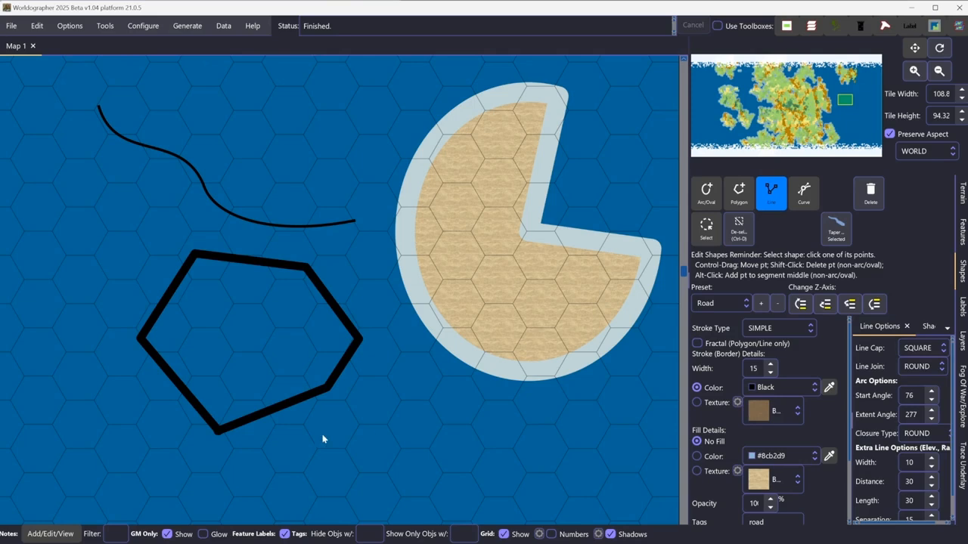
drag(103, 463, 383, 464)
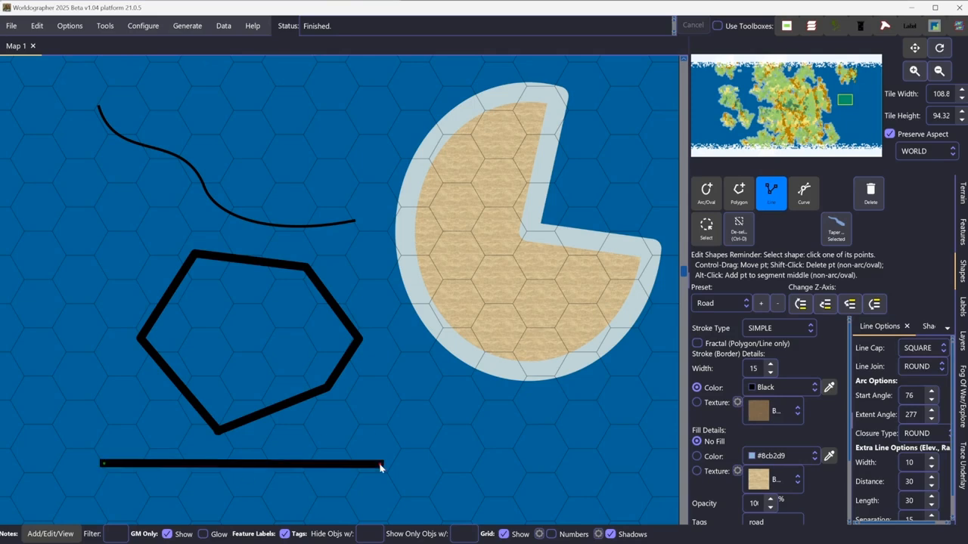
click(394, 403)
click(477, 406)
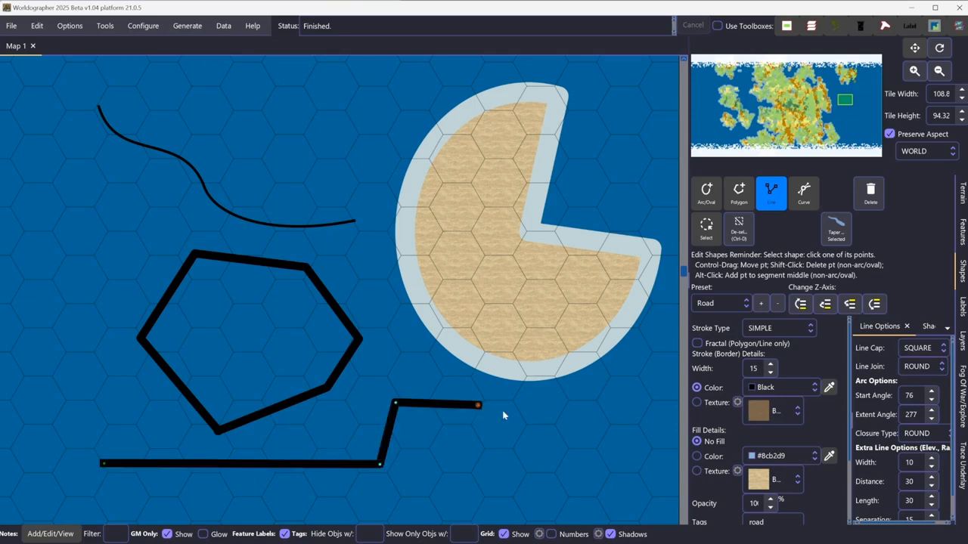
click(558, 440)
click(564, 480)
click(512, 477)
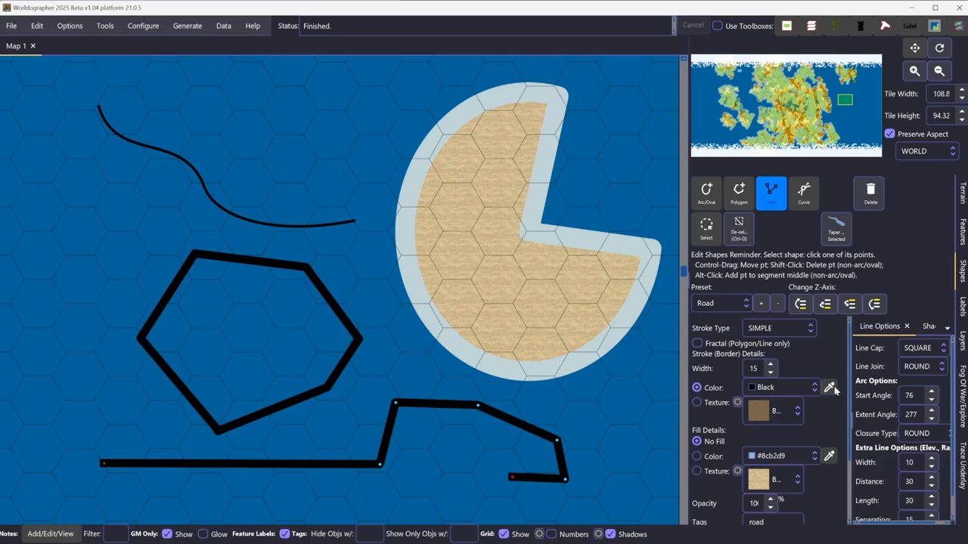
Try the BUTT and ROUND line caps on the seven-point angular line, ending back at SQUARE
click(940, 350)
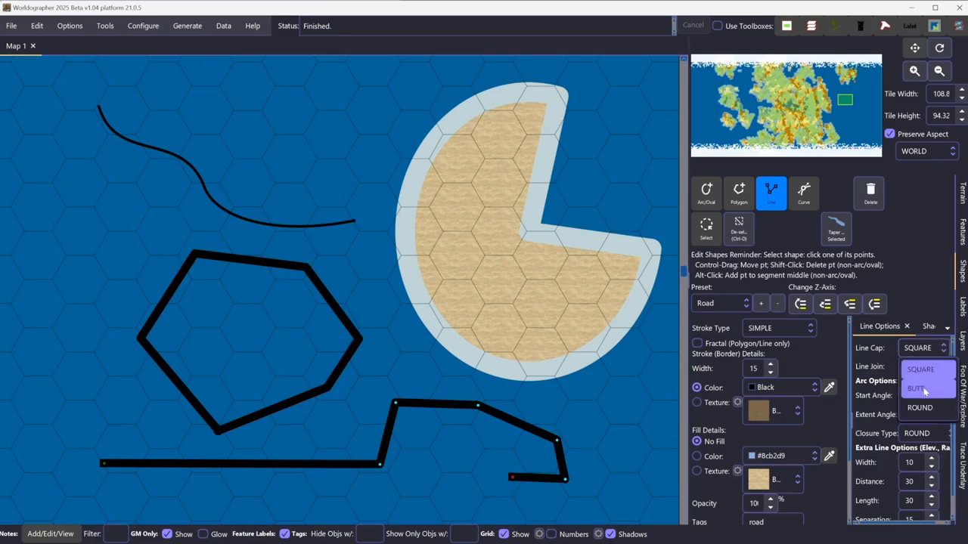
click(924, 389)
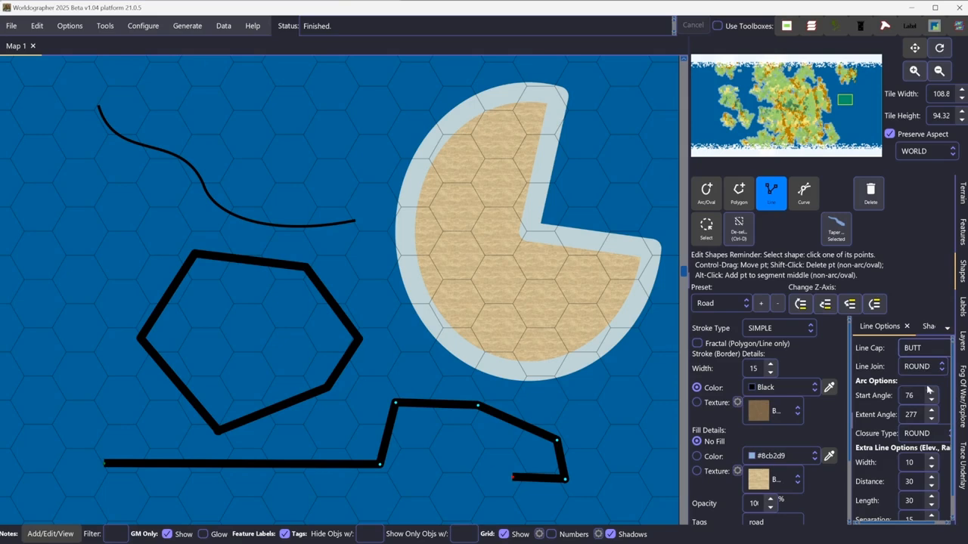
click(923, 348)
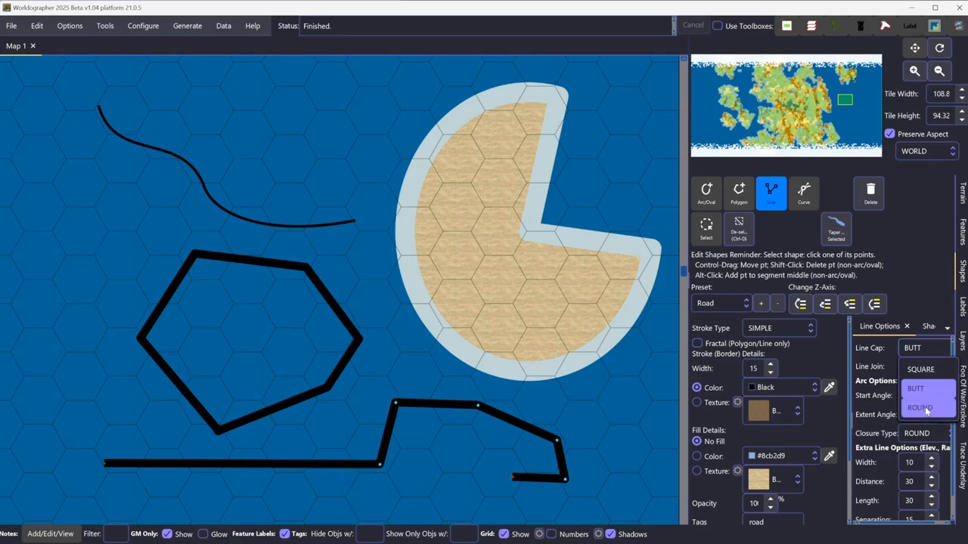
click(922, 408)
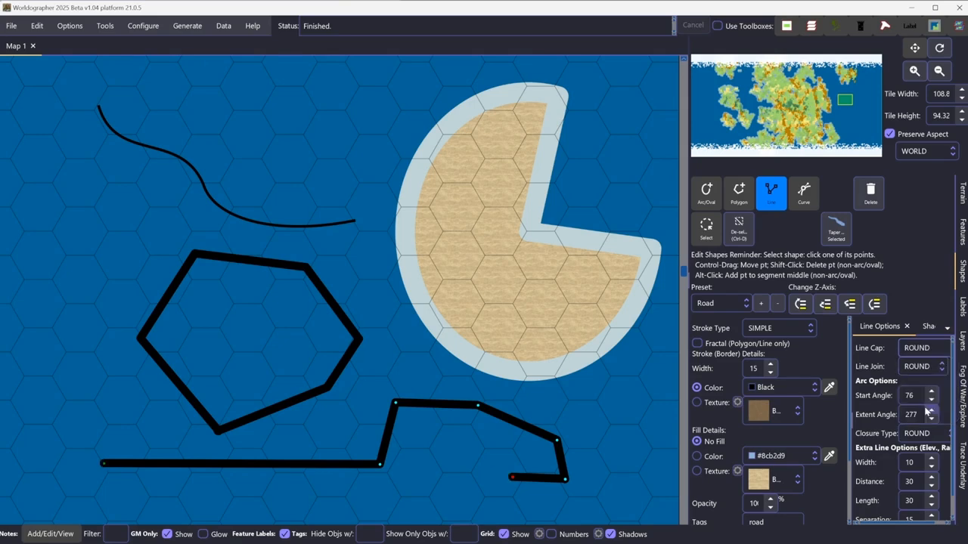
click(913, 367)
click(915, 369)
Try the MITER line join on the seven-point line's corners and change it to BEVEL
click(916, 368)
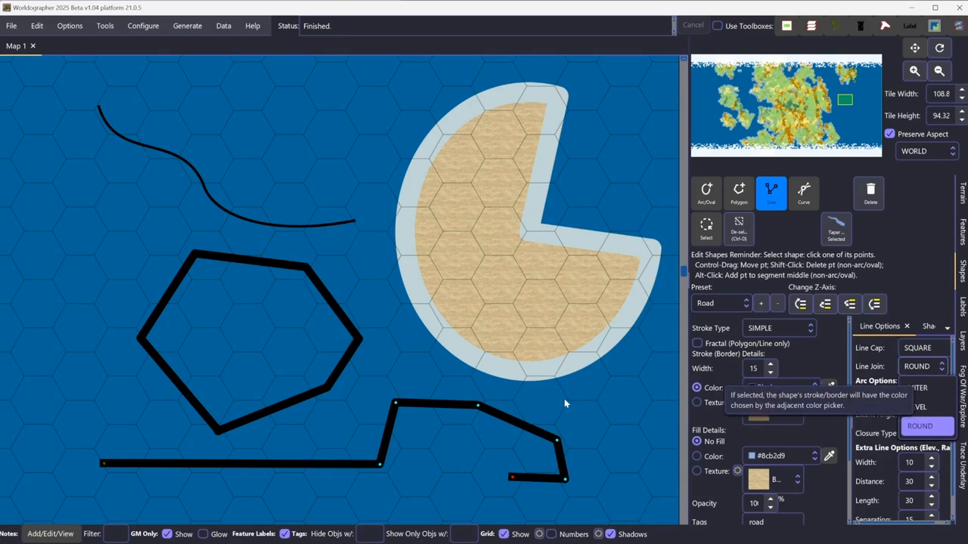
click(472, 401)
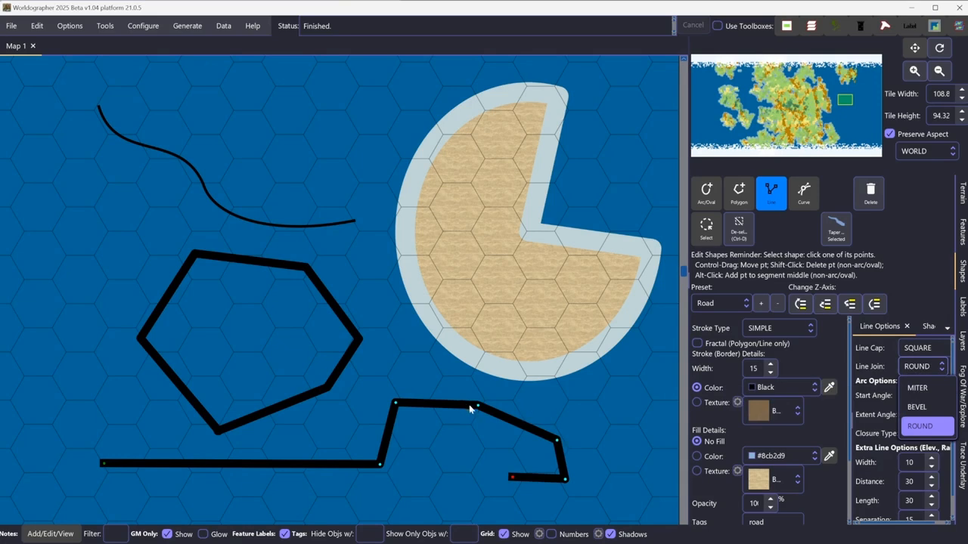
scroll(467, 402, up, 4)
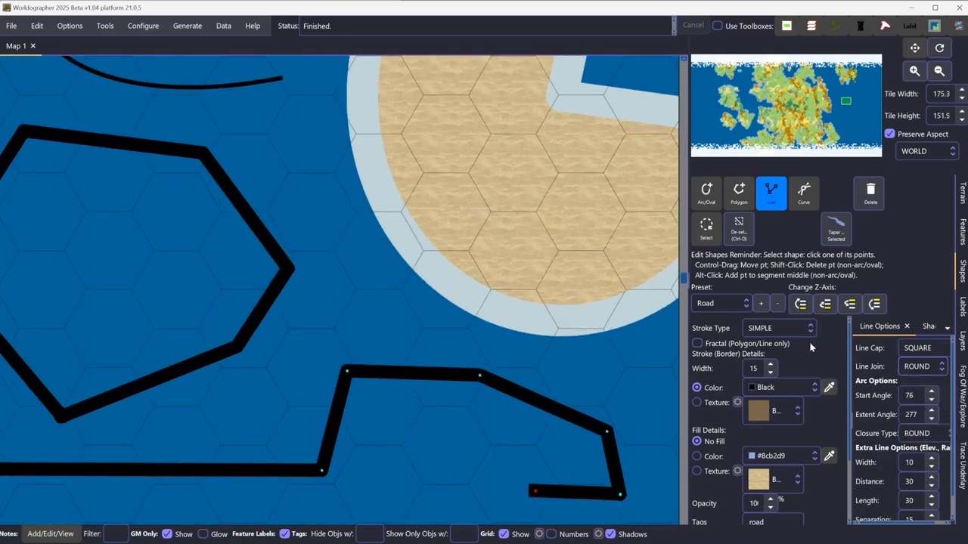
click(915, 368)
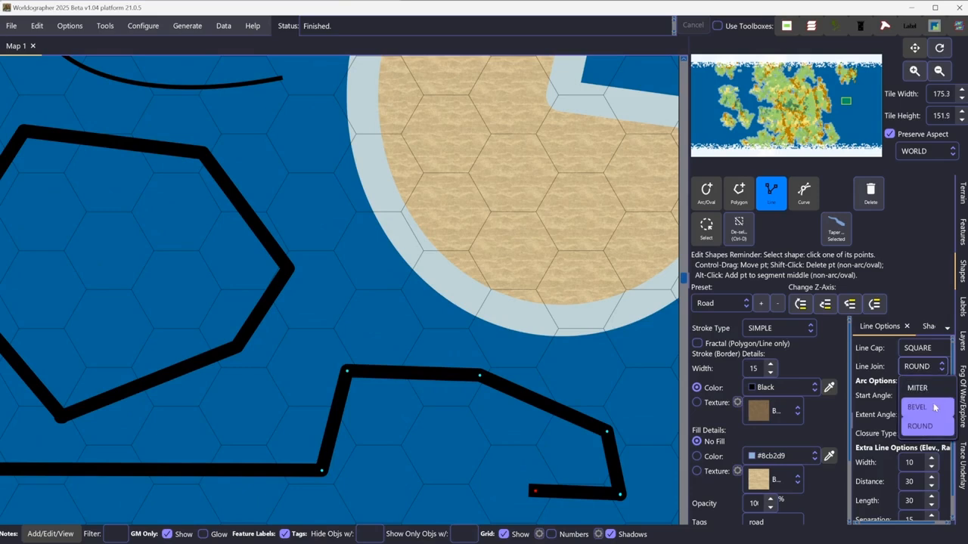
click(934, 391)
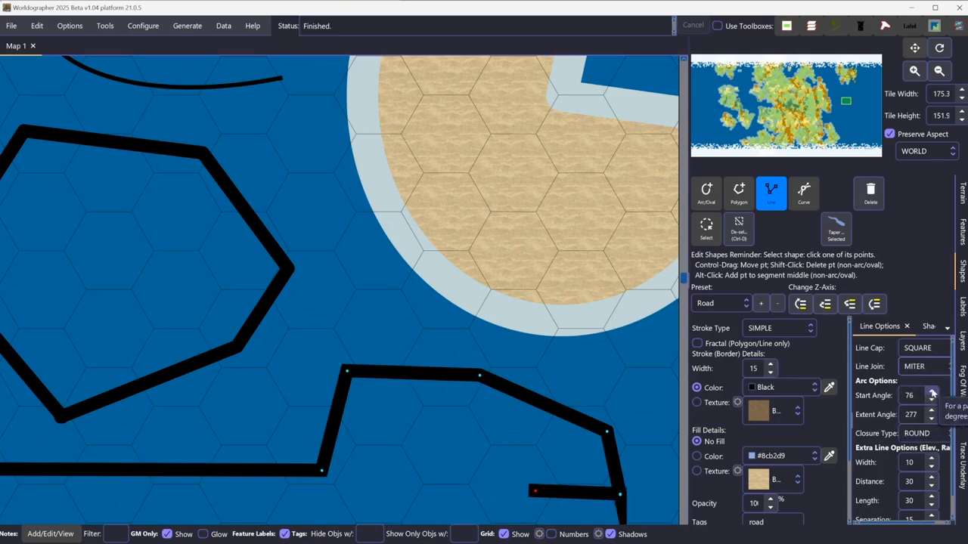
shift+click(621, 496)
click(918, 369)
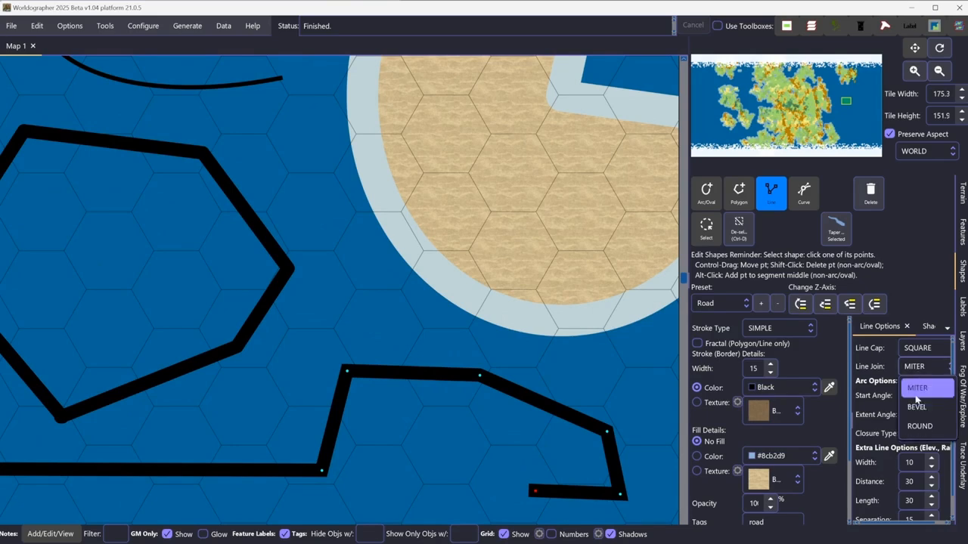
click(915, 407)
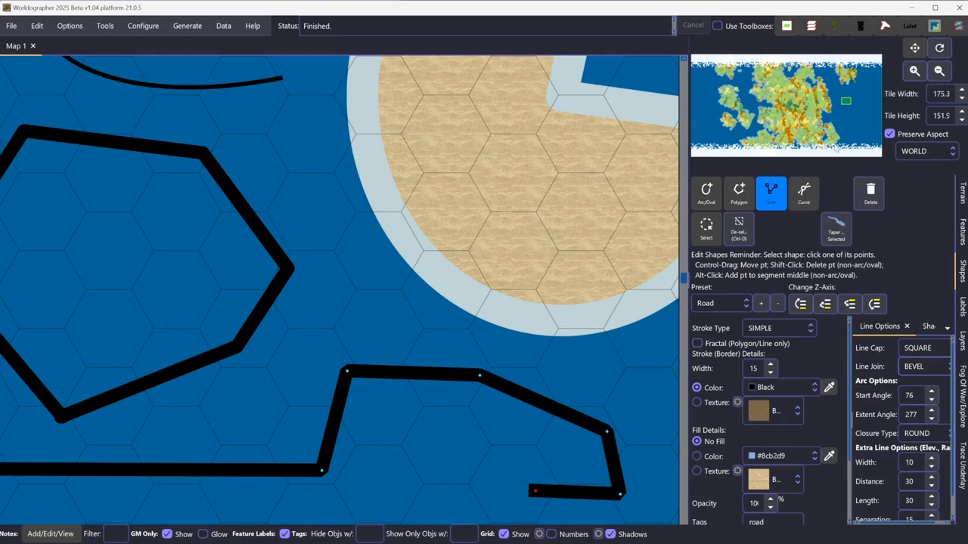
In the Flyfiber and Rustcan area of the map, choose the Trail preset and set its stroke width to 6
click(846, 105)
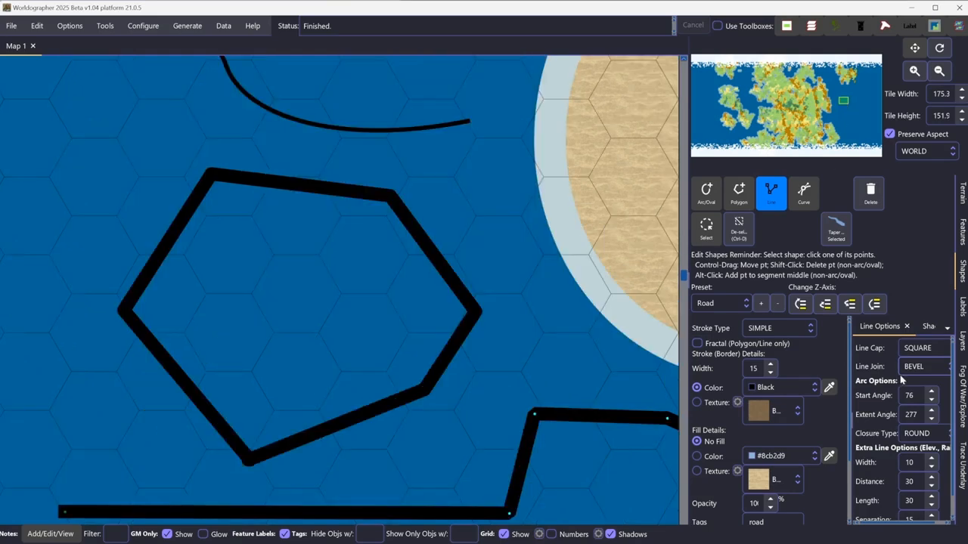
drag(846, 110, 822, 102)
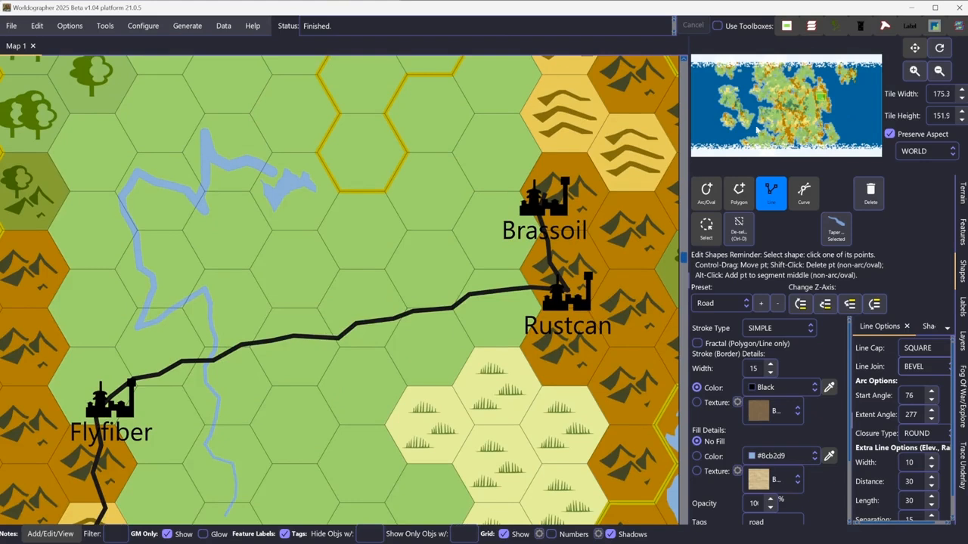
scroll(623, 241, down, 2)
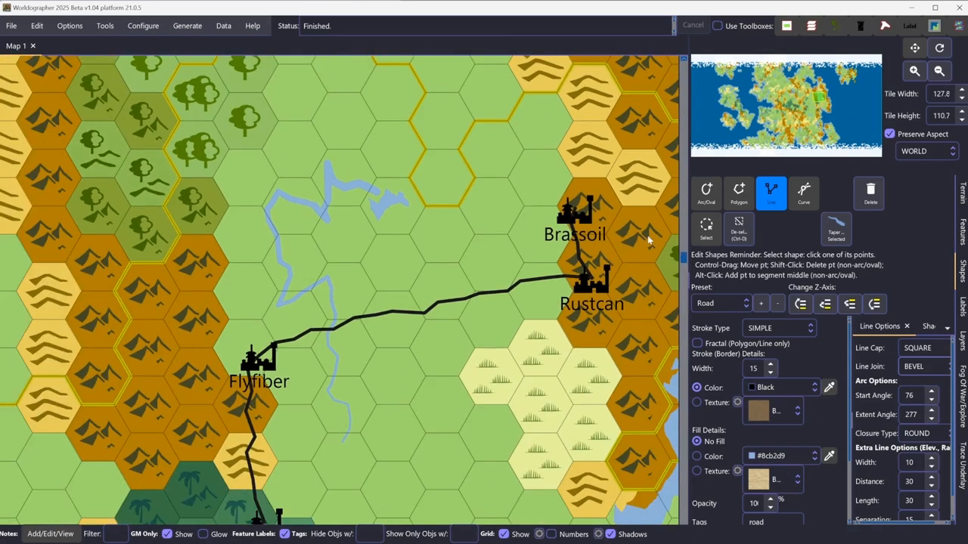
click(722, 306)
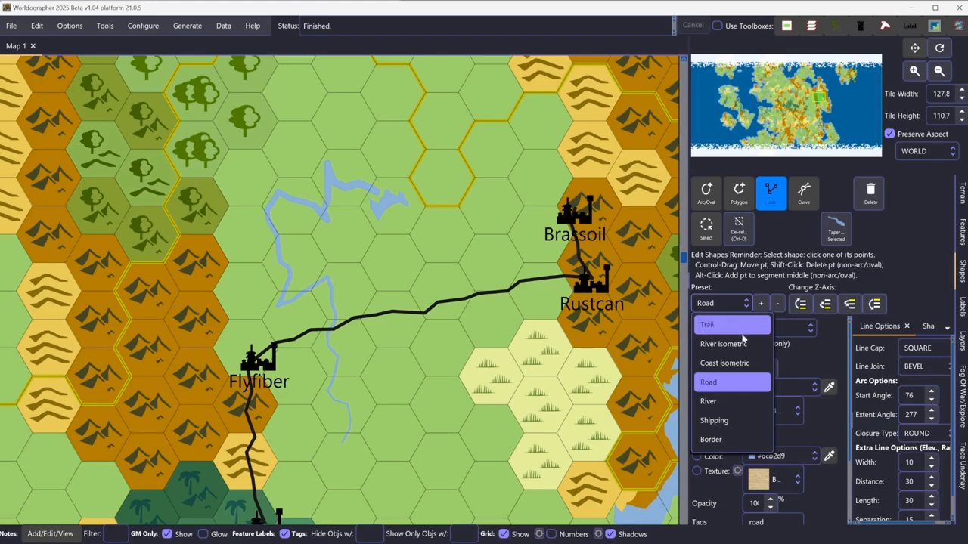
click(832, 359)
click(714, 325)
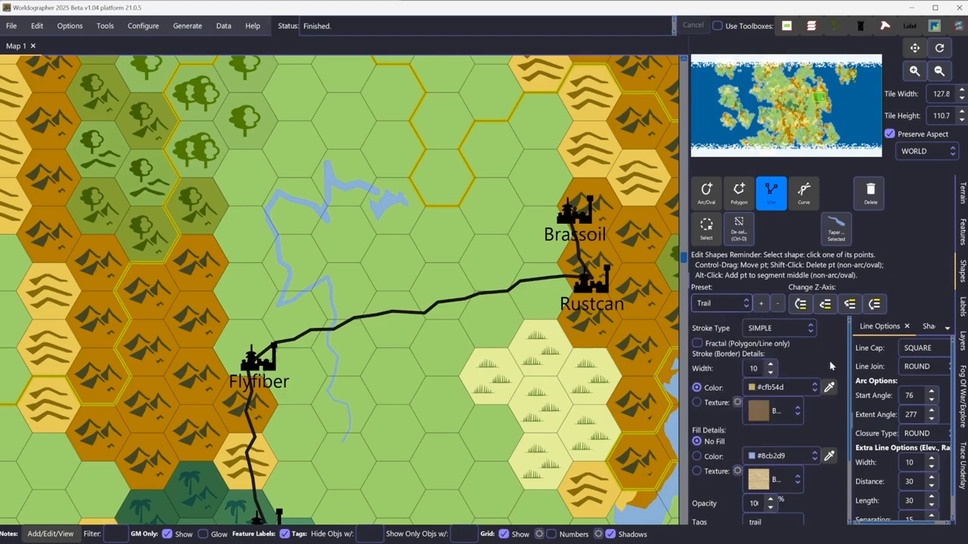
click(772, 373)
click(771, 373)
Save a custom stroke color with hue 44, saturation 68% and brightness 83%, based on #b28000
click(814, 389)
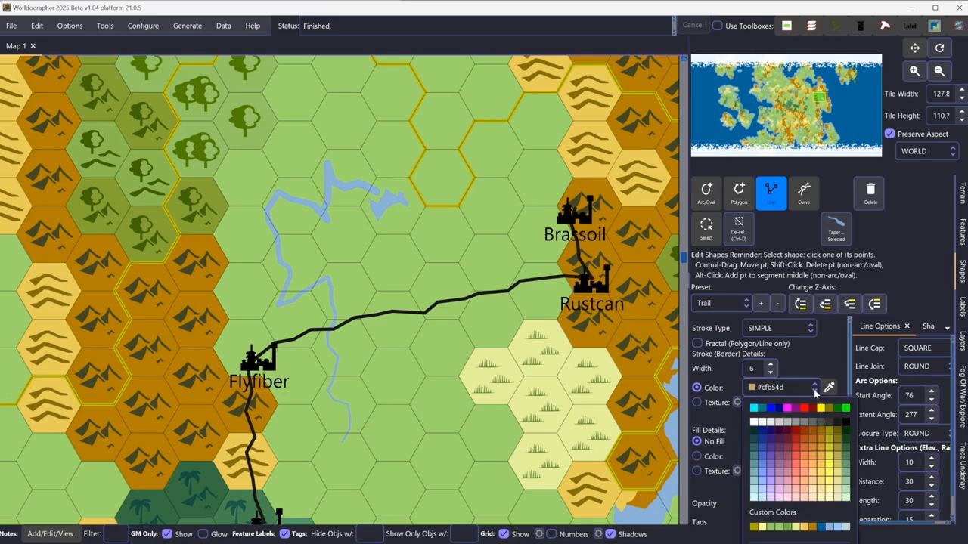
click(814, 529)
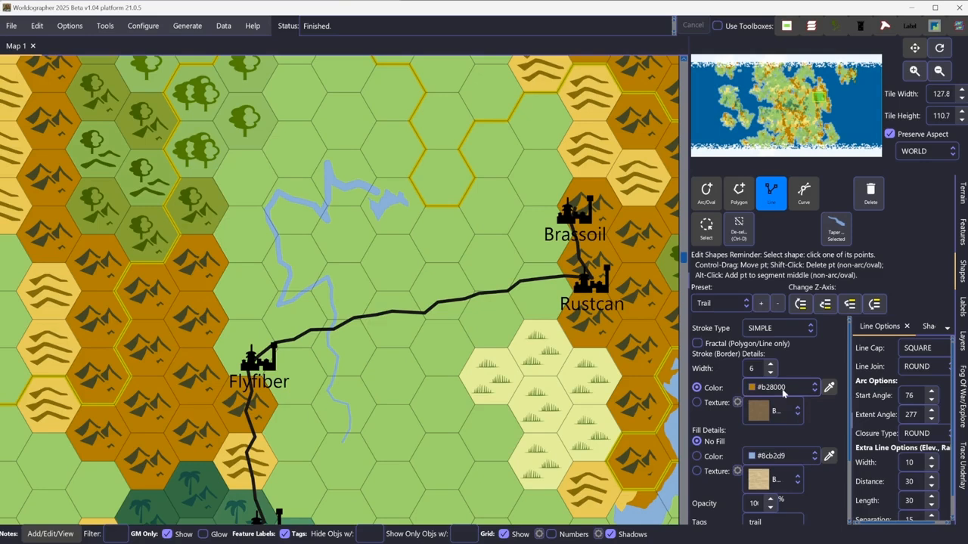
click(782, 389)
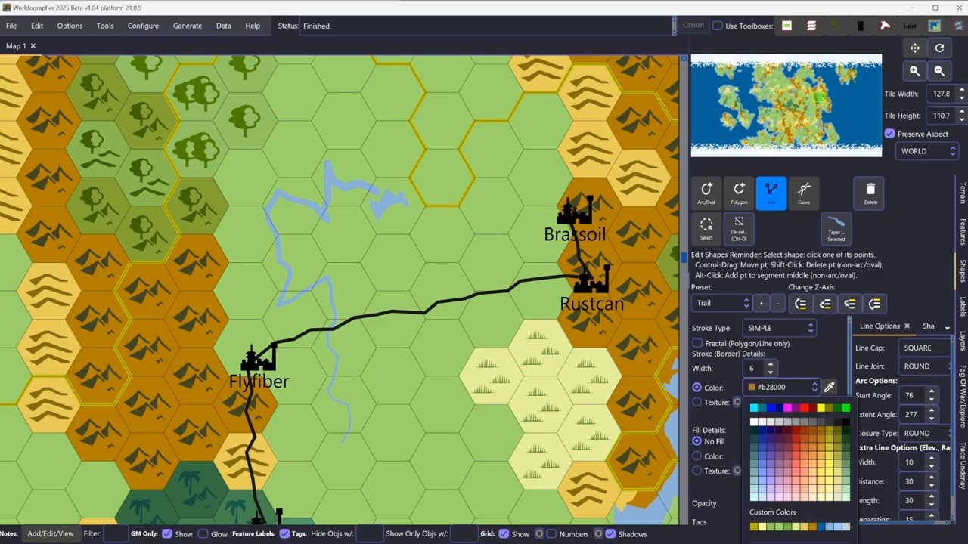
click(779, 543)
drag(941, 402, 567, 291)
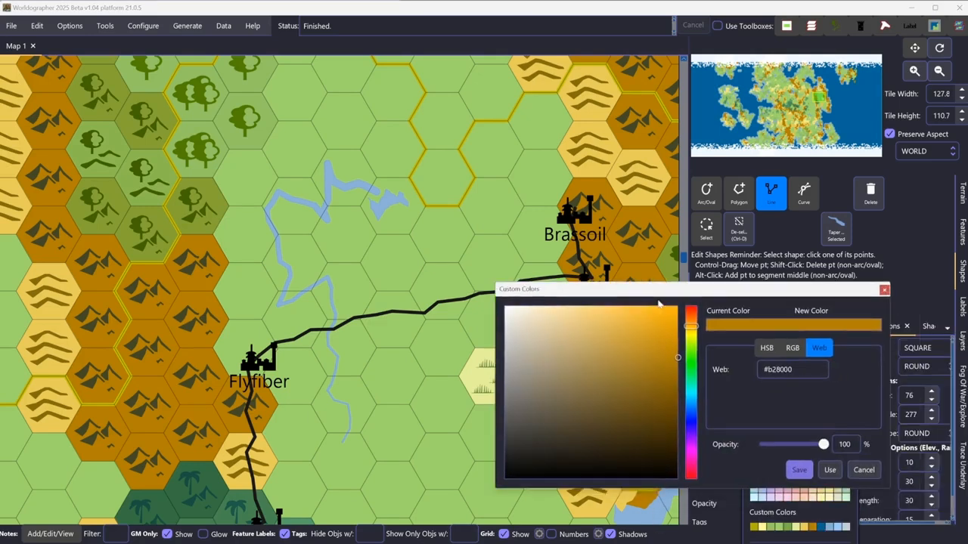
click(769, 350)
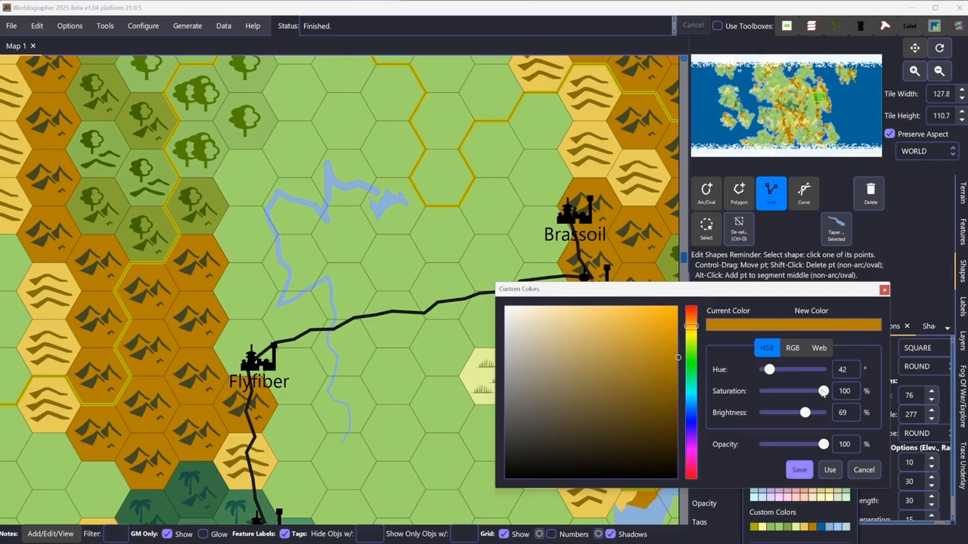
mouse_move(823, 391)
mouse_down()
mouse_move(804, 394)
mouse_move(770, 370)
mouse_up()
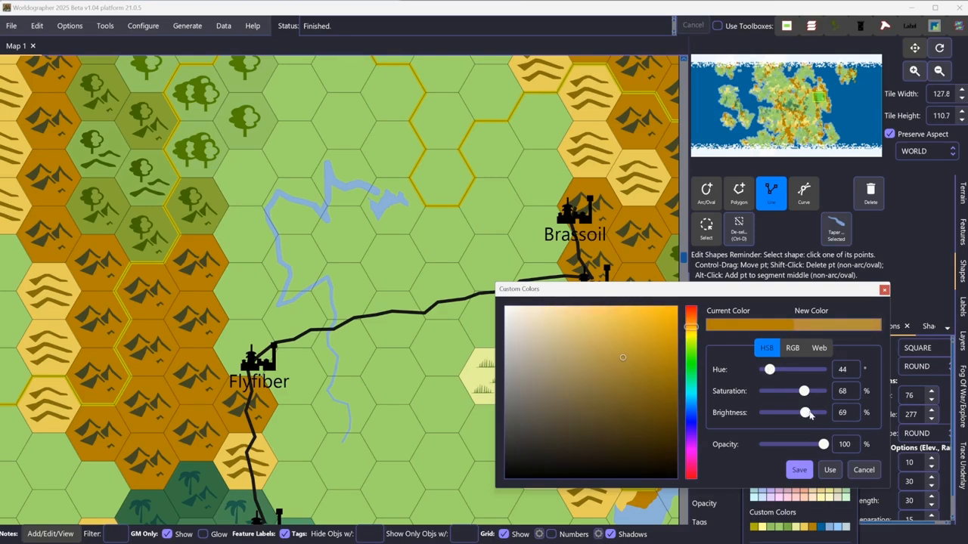
mouse_move(806, 413)
mouse_down()
mouse_move(794, 417)
mouse_move(821, 419)
mouse_move(813, 420)
mouse_up()
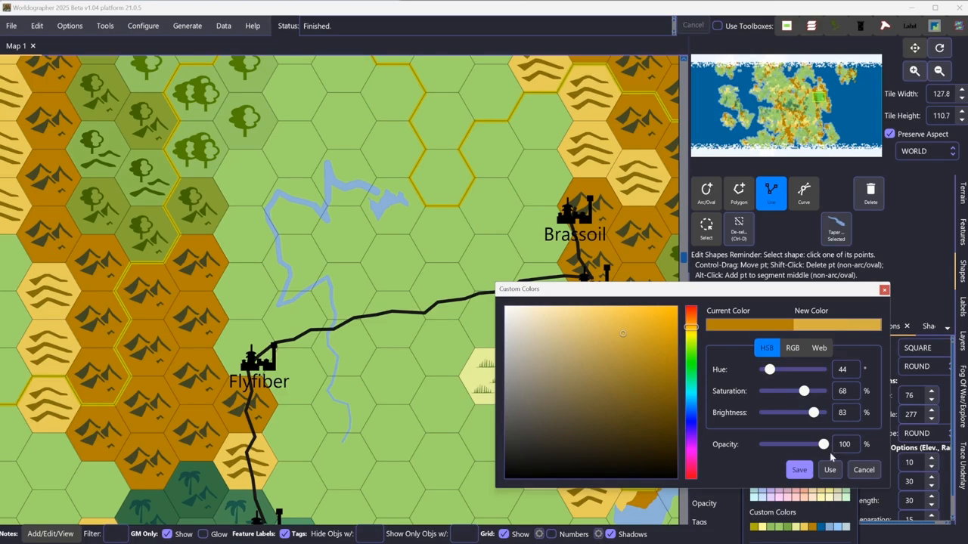
click(799, 471)
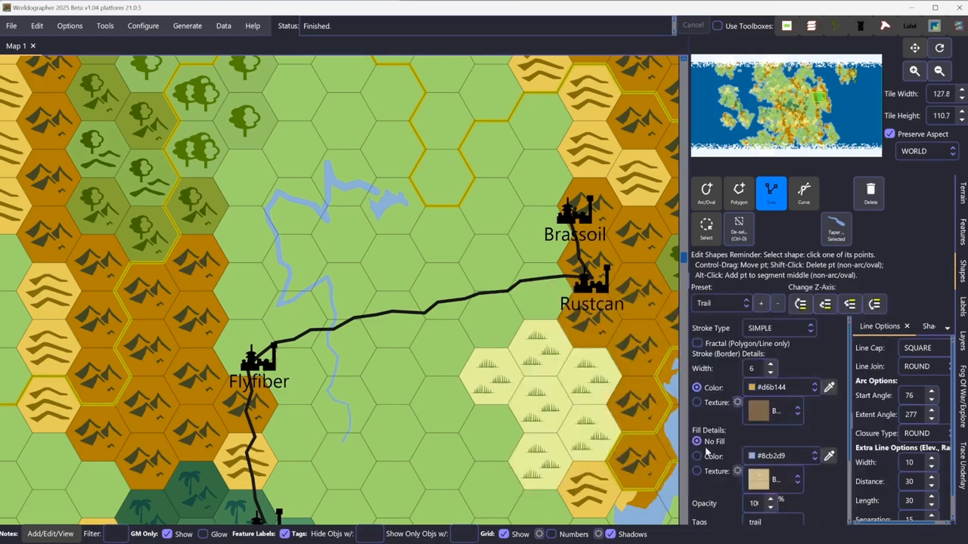
Change the shape tag to "elevation" and the layer to Above Terrain
scroll(756, 453, down, 3)
click(765, 454)
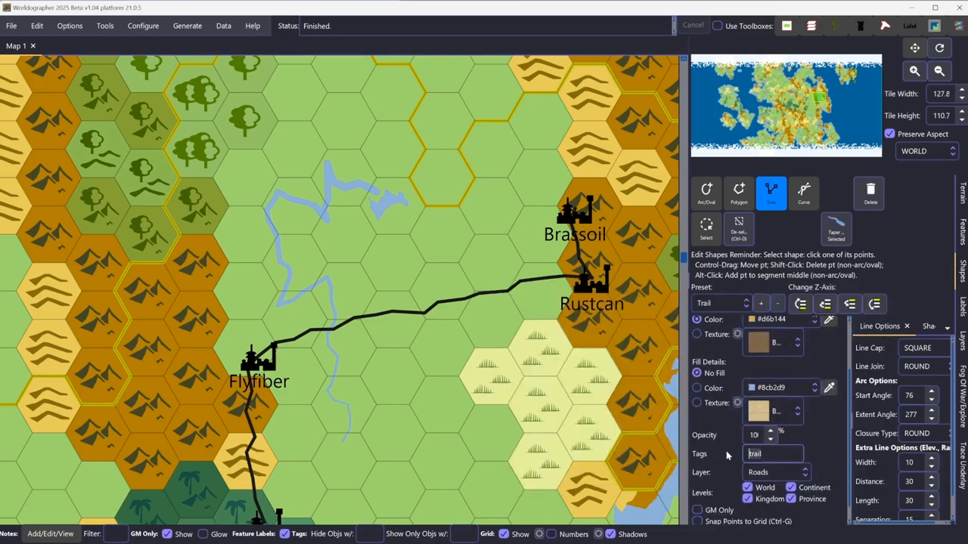
key(ctrl+a)
text(elevation)
click(802, 475)
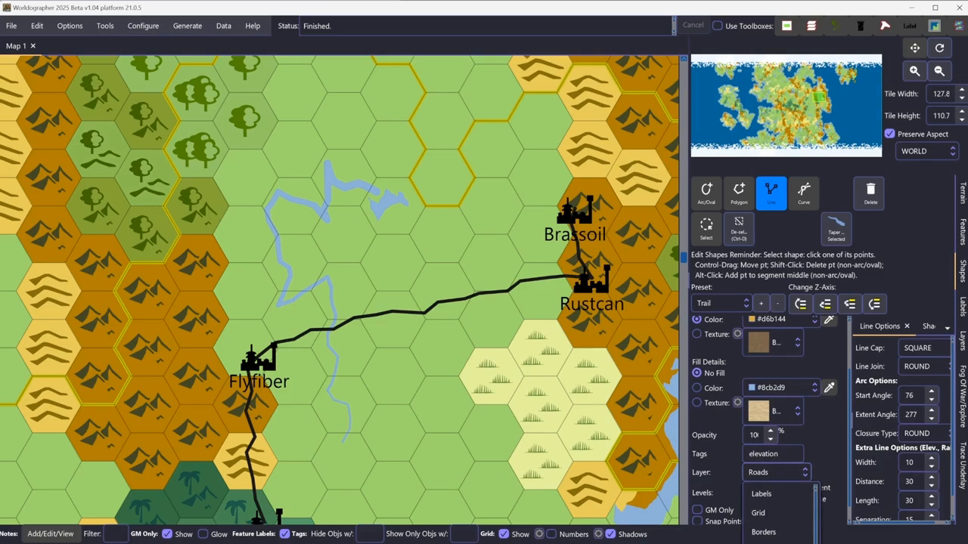
click(770, 543)
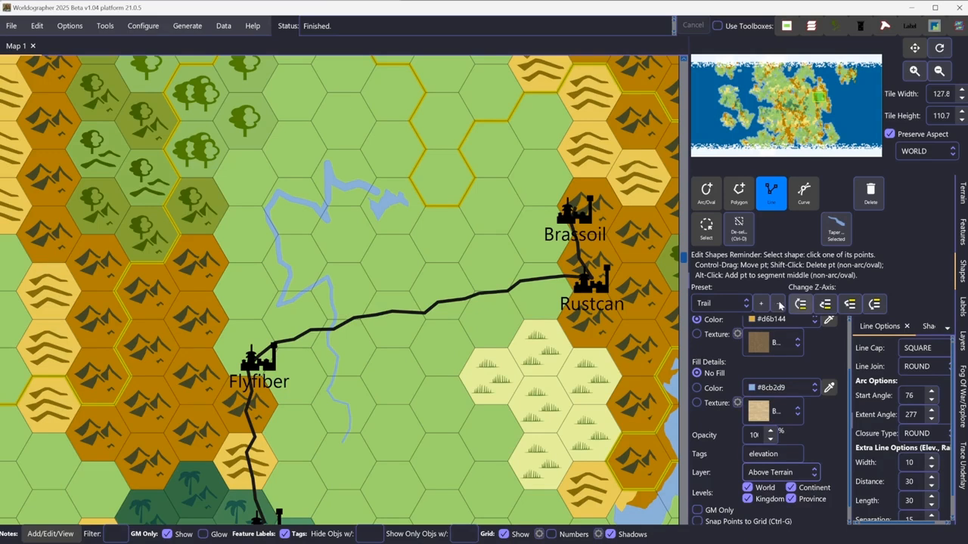
Set the stroke type to ELEVATION for the new line
scroll(741, 361, up, 2)
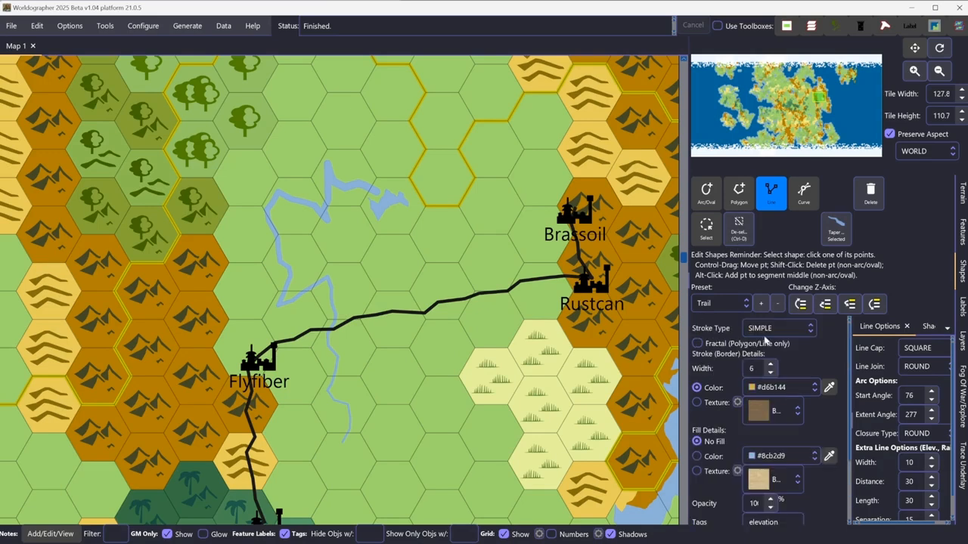
click(764, 331)
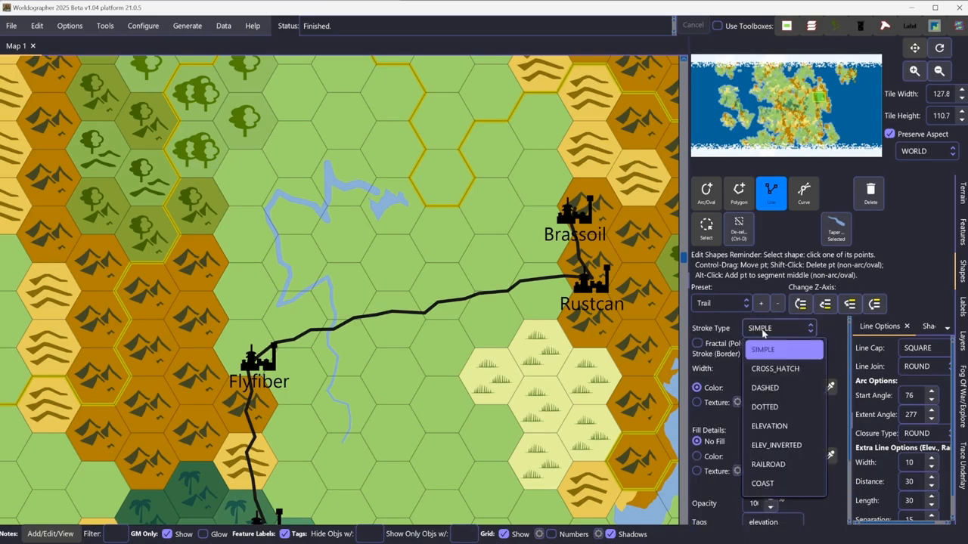
click(772, 427)
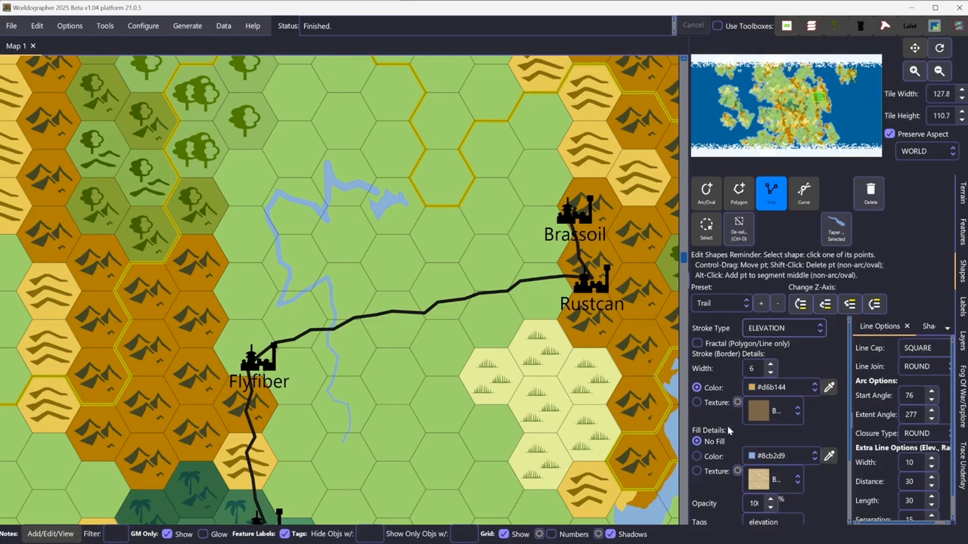
scroll(737, 431, down, 3)
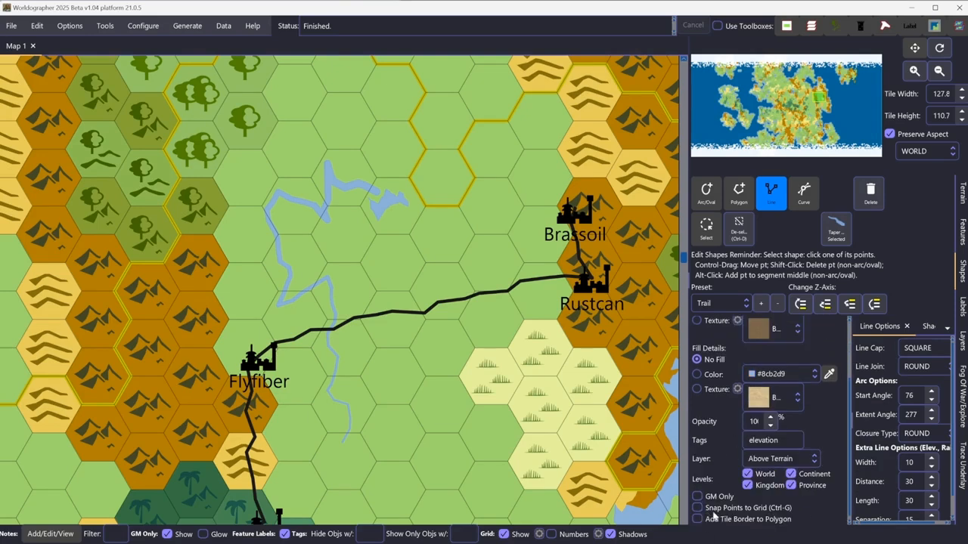
Try drawing elevation lines from the hex corner northwest of Brassoil, one eastward and one south past the city, deleting each
click(560, 163)
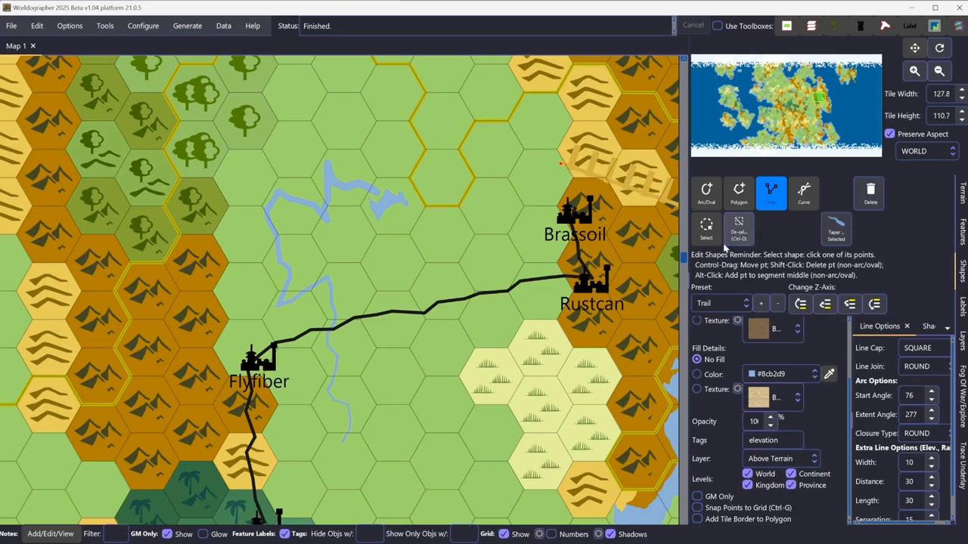
click(871, 193)
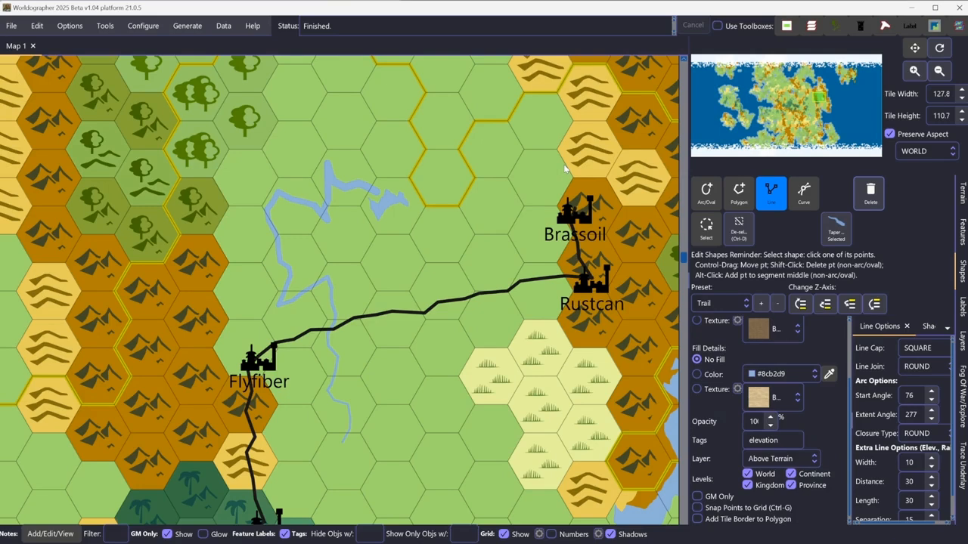
click(546, 208)
click(547, 242)
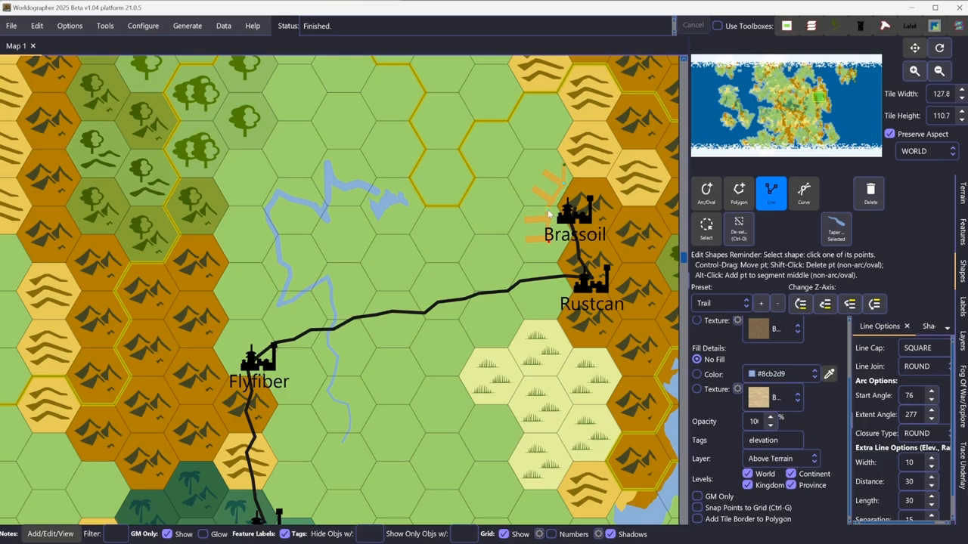
mouse_move(549, 212)
mouse_down()
mouse_move(557, 212)
mouse_move(561, 264)
mouse_move(559, 241)
mouse_up()
click(870, 193)
Draw an elevation line along the mountains' western edge, from the hex corner northwest of Brassoil south past Rustcan to the grassland's southeast corner
click(562, 162)
click(569, 179)
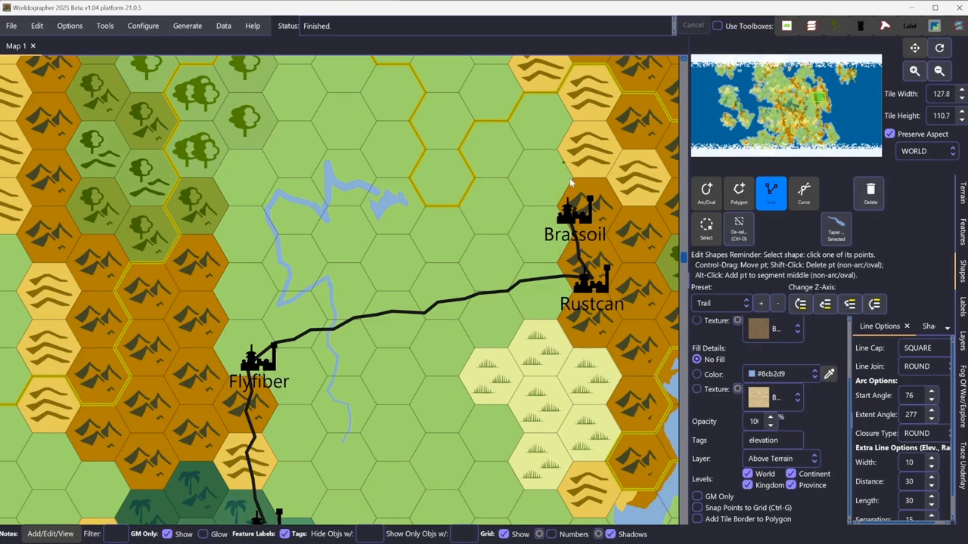
click(560, 202)
click(557, 217)
click(556, 258)
click(566, 285)
click(575, 347)
click(597, 353)
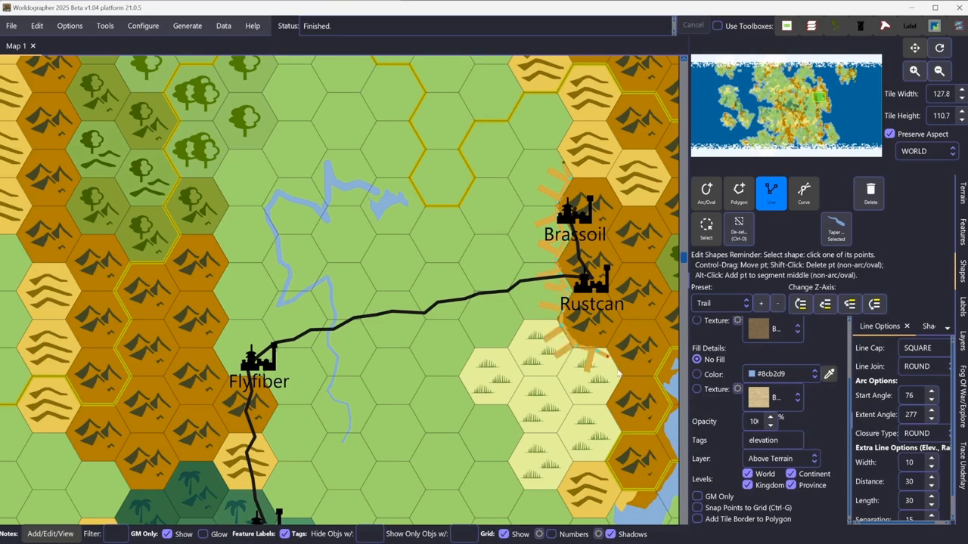
click(616, 371)
click(618, 383)
click(605, 406)
click(615, 421)
click(617, 437)
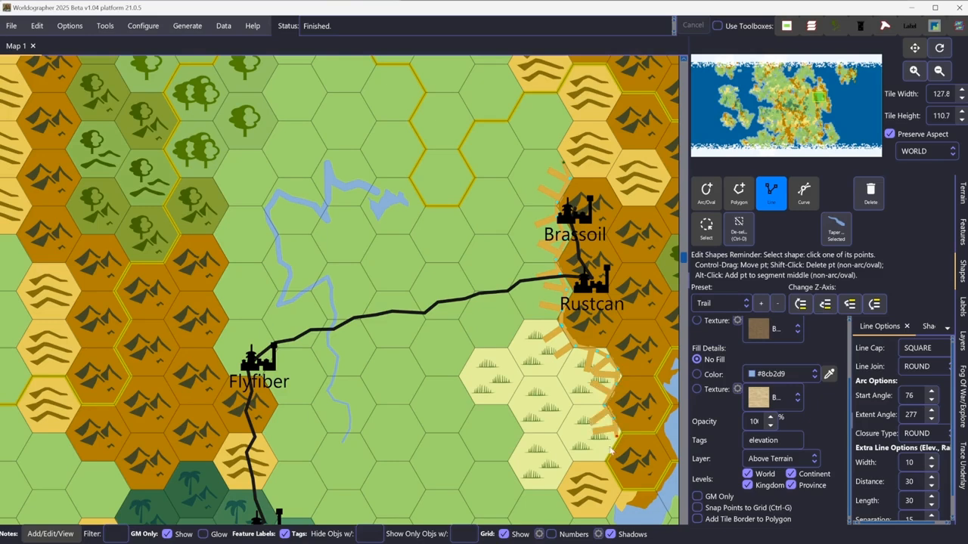
click(607, 460)
Set the extra line width of the new elevation line to 5
scroll(893, 483, down, 1)
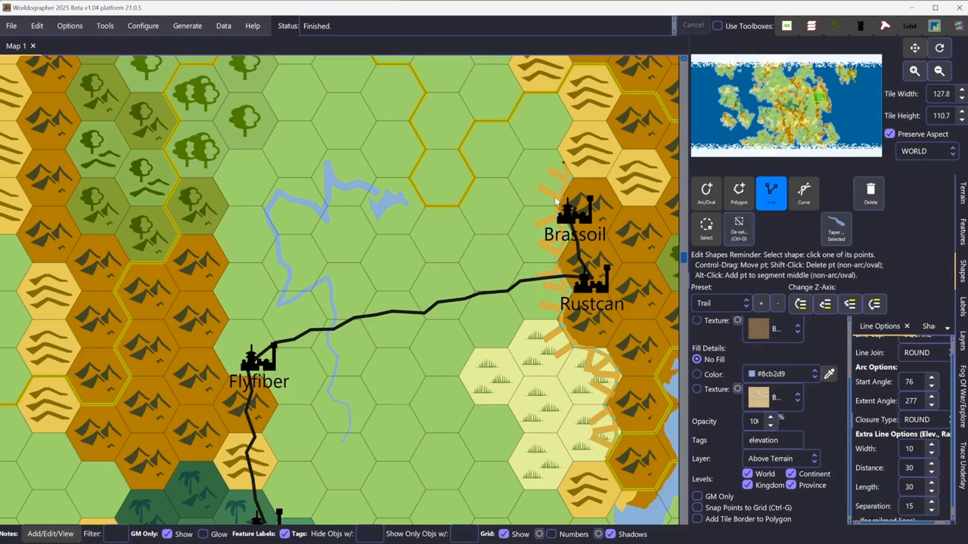
click(932, 454)
click(933, 456)
click(933, 457)
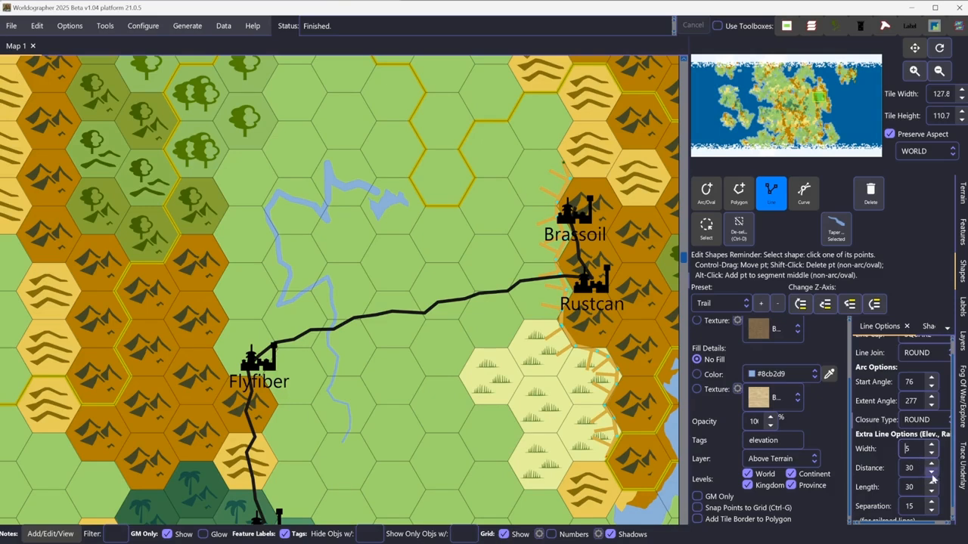
Reduce the distance between the elevation line's tick marks to 18
click(932, 474)
click(932, 475)
click(931, 475)
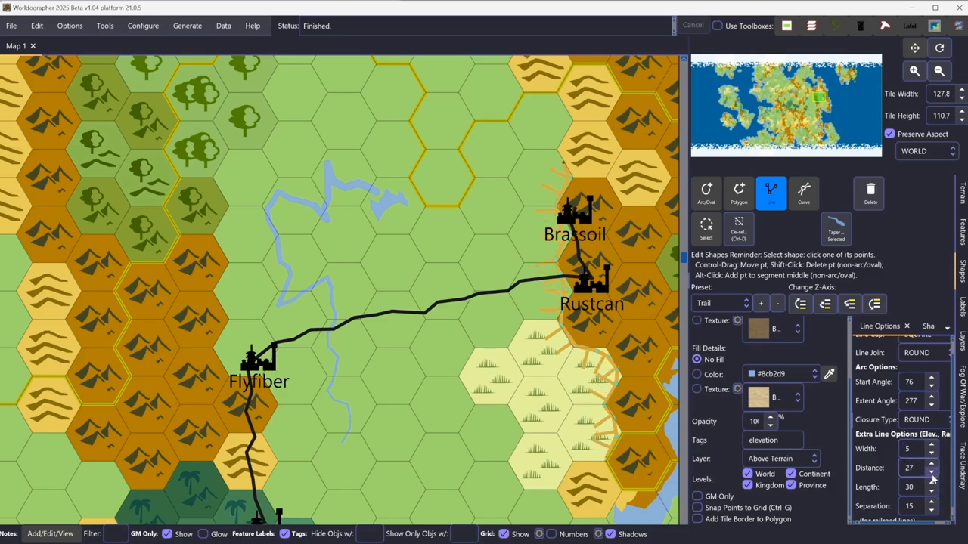
click(931, 475)
click(931, 475)
click(931, 475)
click(931, 475)
click(931, 475)
click(932, 475)
click(932, 475)
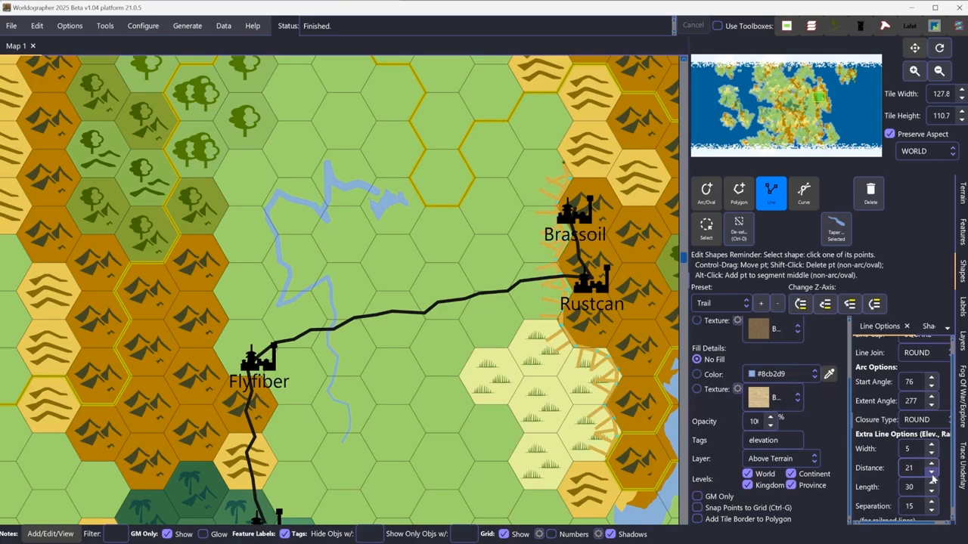
click(931, 475)
click(932, 475)
Shorten the elevation line's tick marks to a length of 10
click(932, 493)
click(932, 493)
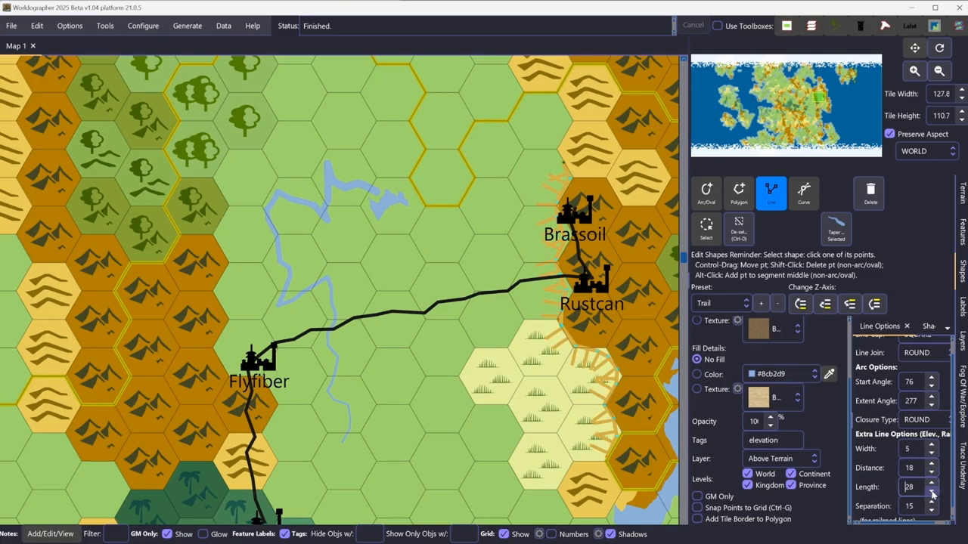
click(932, 493)
click(933, 493)
click(932, 493)
click(933, 493)
click(933, 493)
click(932, 493)
click(933, 493)
click(933, 493)
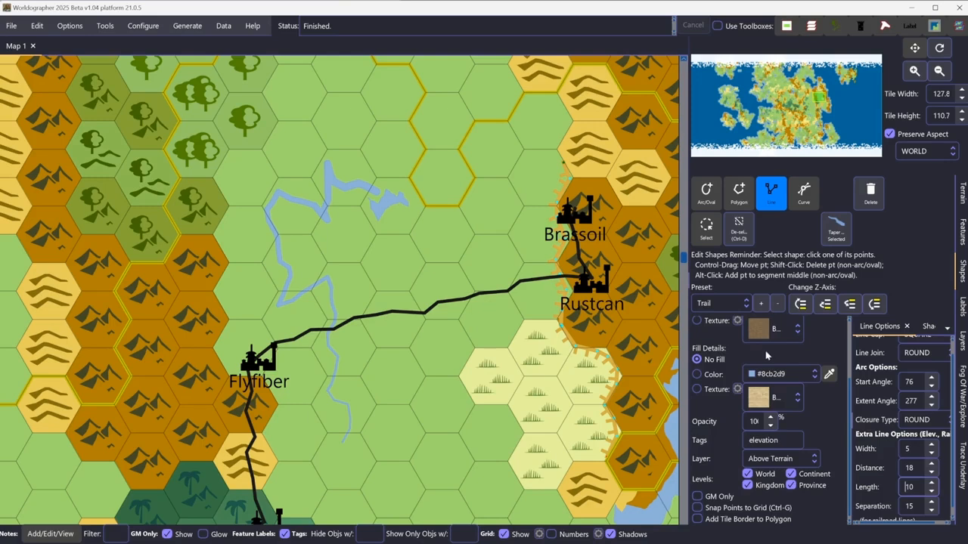
Change the elevation line's stroke color to gray #666666, trying the darker #4d4d4d first
scroll(768, 355, up, 1)
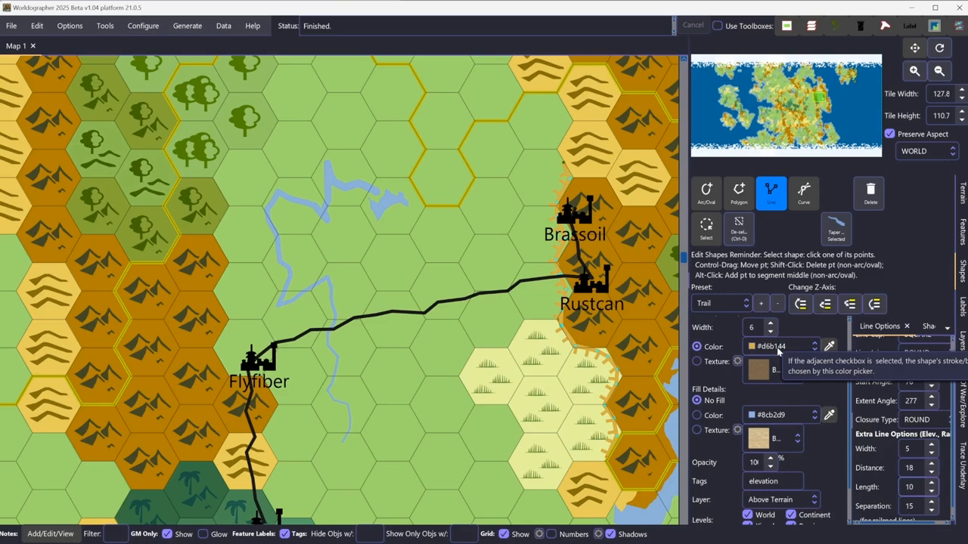
click(779, 348)
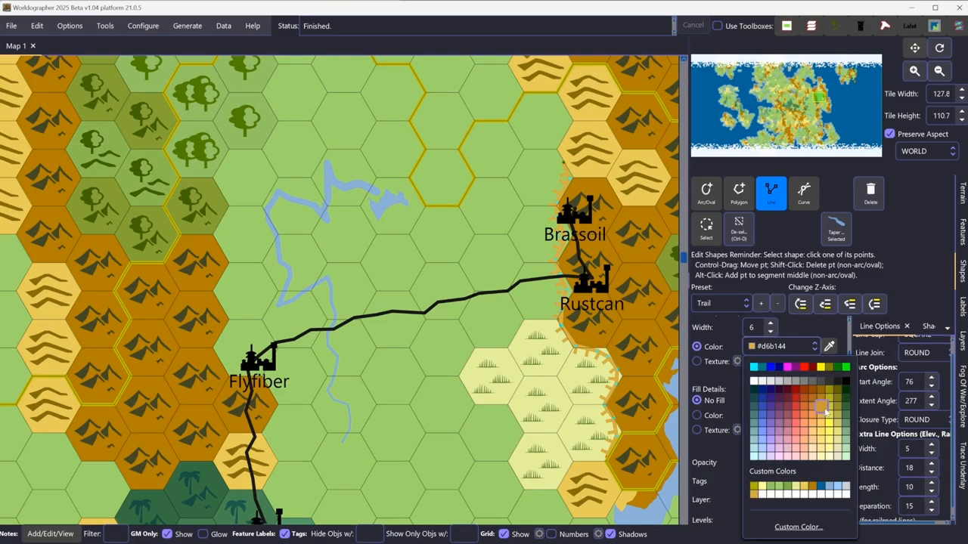
click(821, 382)
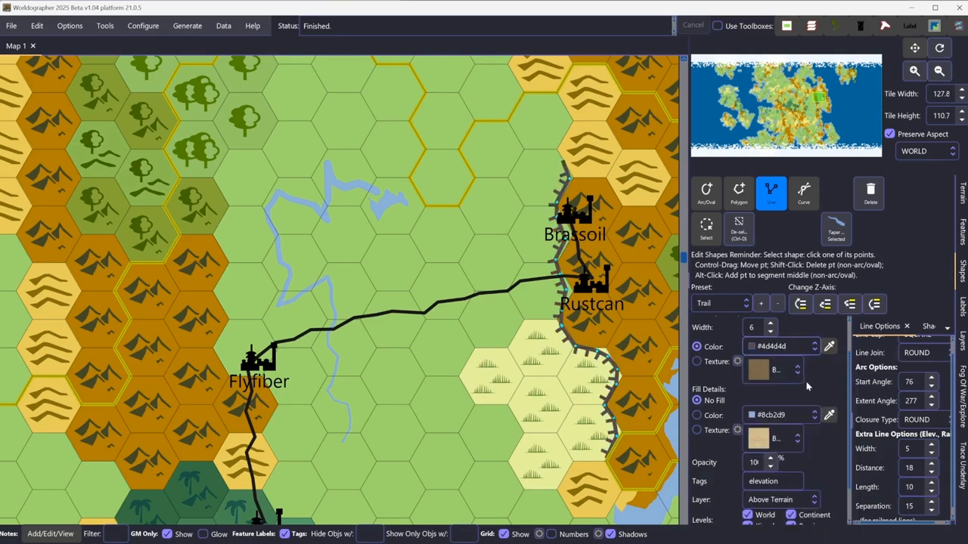
click(803, 349)
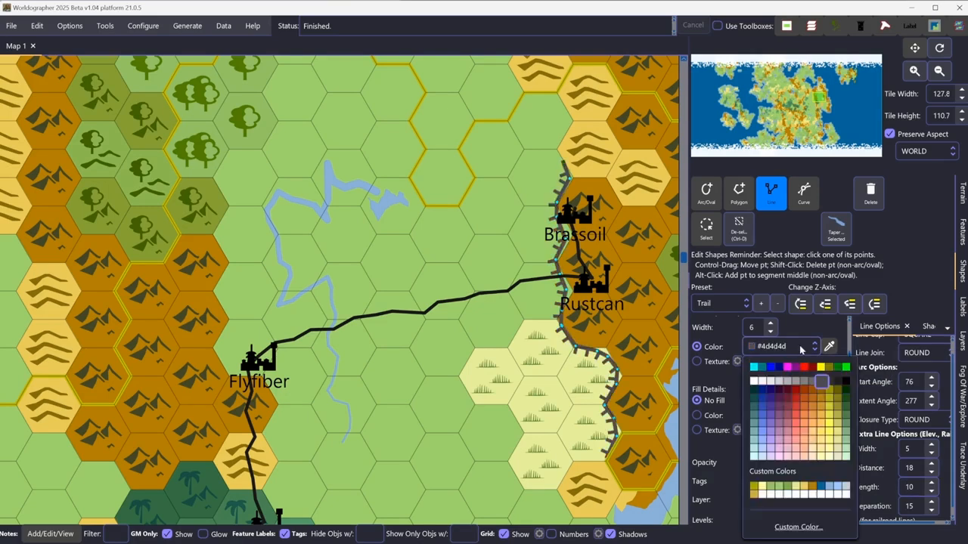
click(814, 382)
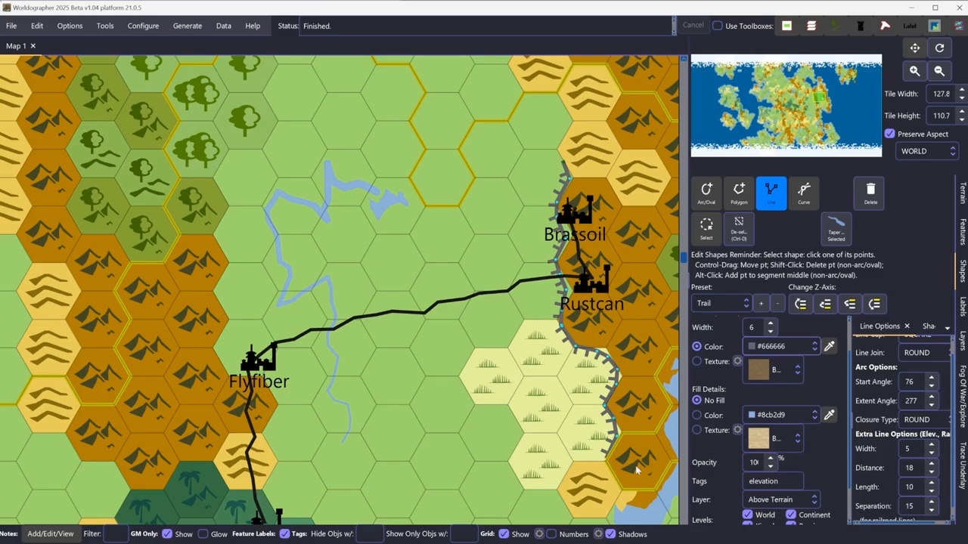
Deselect the line and draw a second elevation line down the eastern edge of the western mountains, passing Flyfiber to the hills southeast of it
click(742, 234)
click(214, 177)
click(226, 198)
click(224, 217)
click(220, 240)
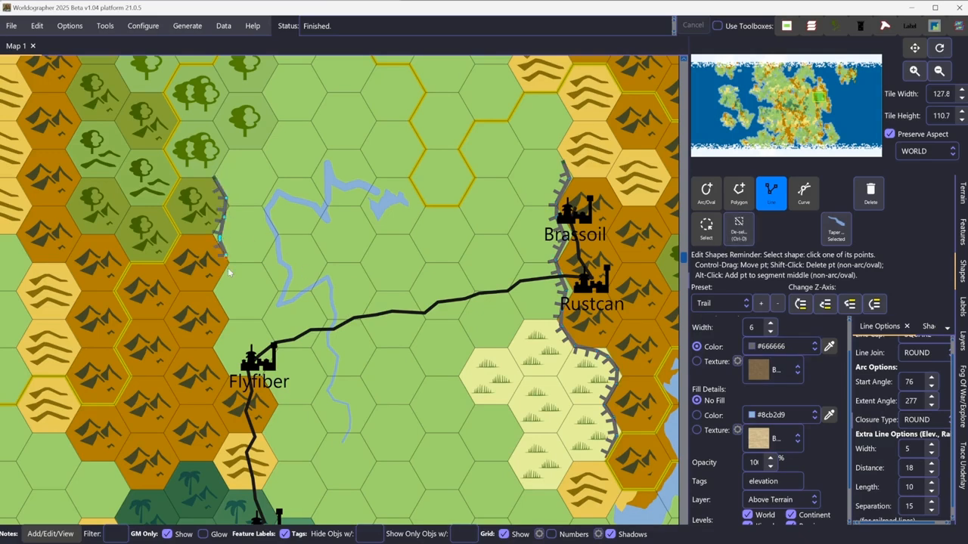
click(225, 312)
click(228, 332)
click(215, 348)
click(225, 363)
click(249, 385)
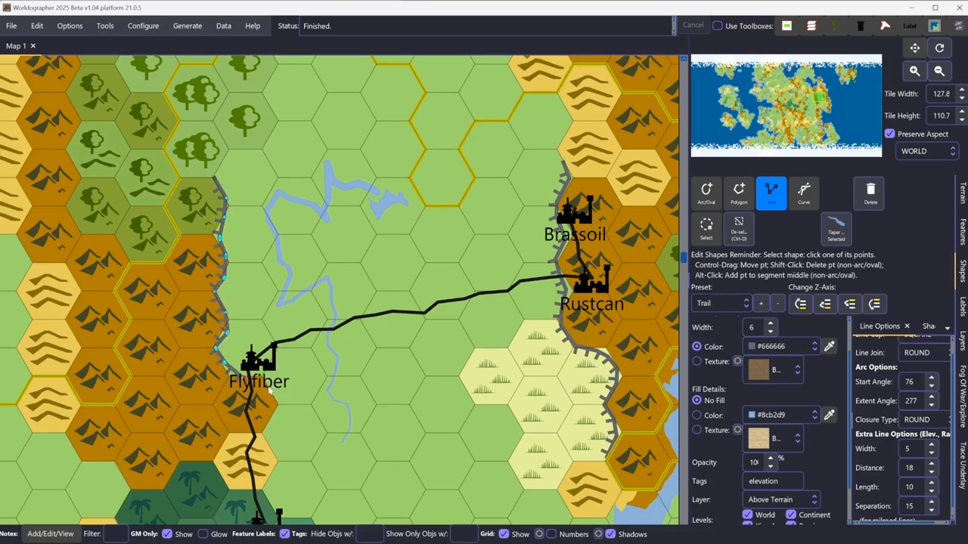
click(278, 404)
click(269, 422)
click(267, 442)
Set the second elevation line's stroke type to ELEV_INVERTED
scroll(808, 348, up, 2)
click(798, 329)
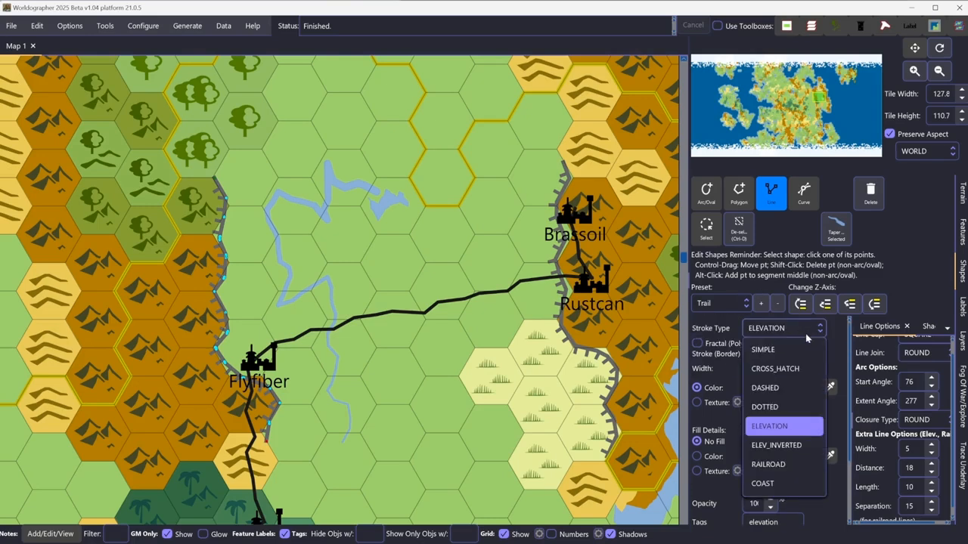
click(803, 452)
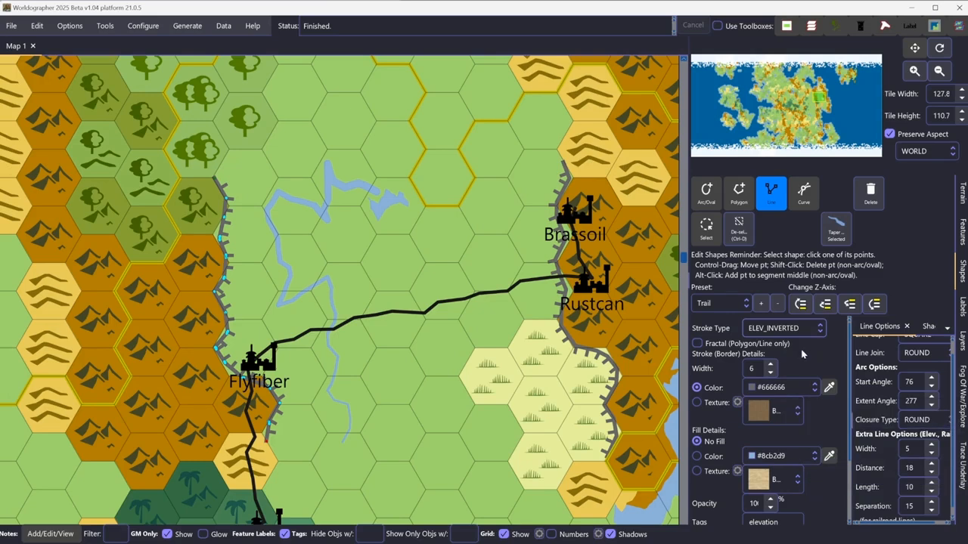
Move the inverted elevation line's point just west of Flyfiber slightly southeast, closer to the city
key(alt)
alt+click(216, 351)
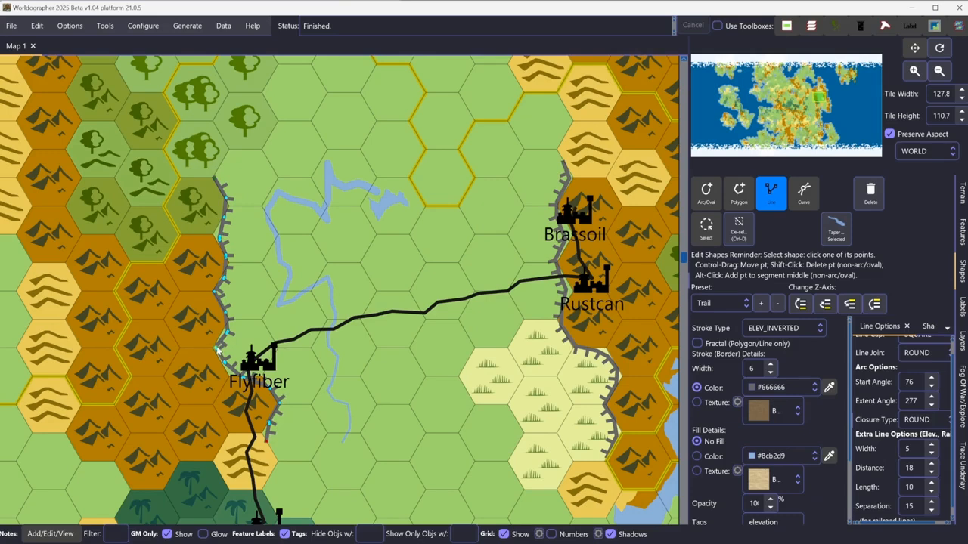
drag(216, 349, 220, 353)
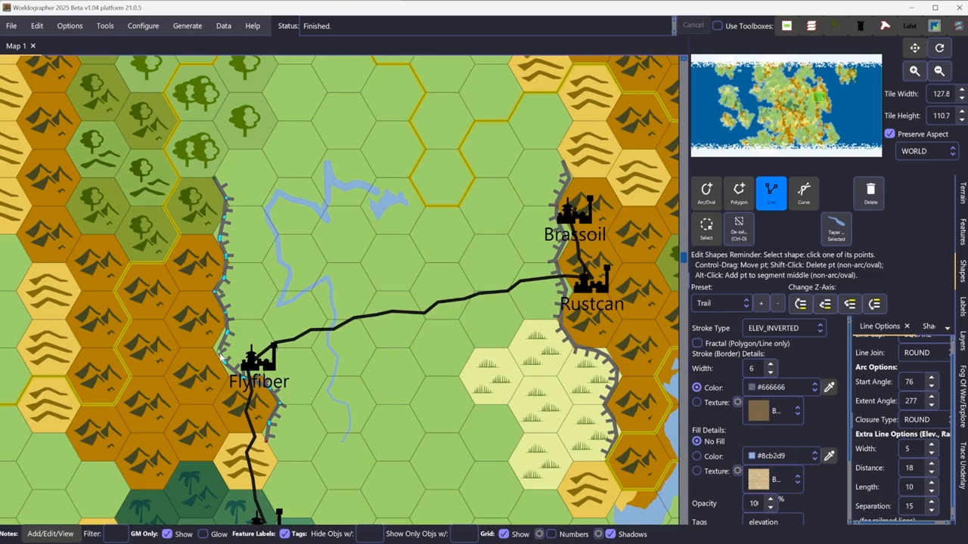
drag(221, 355, 222, 356)
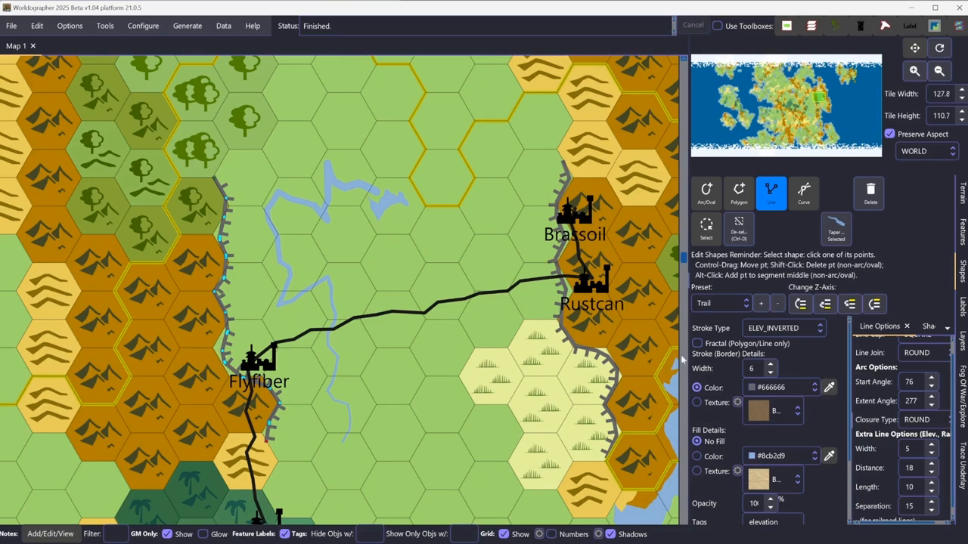
Select the road between Flyfiber and Rustcan and set its stroke type to RAILROAD
scroll(885, 481, down, 1)
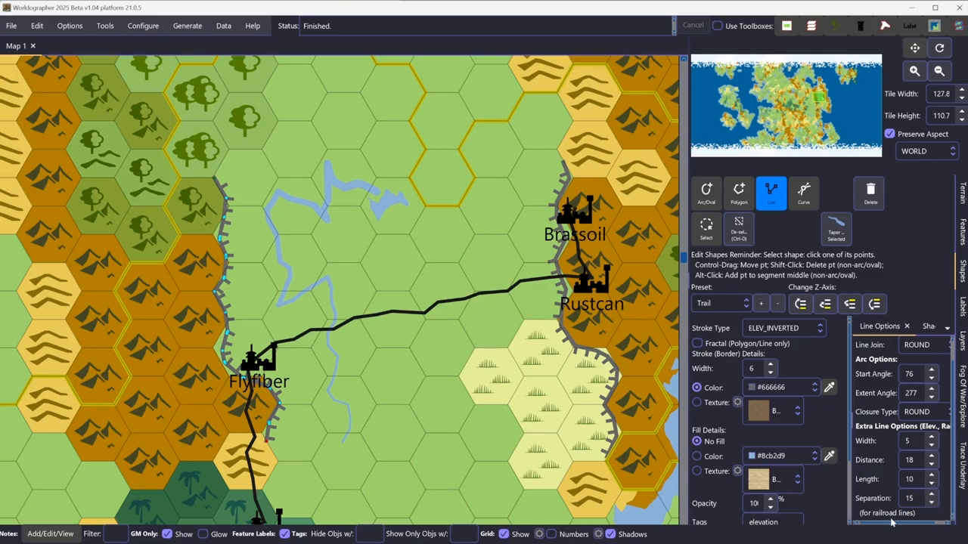
click(706, 238)
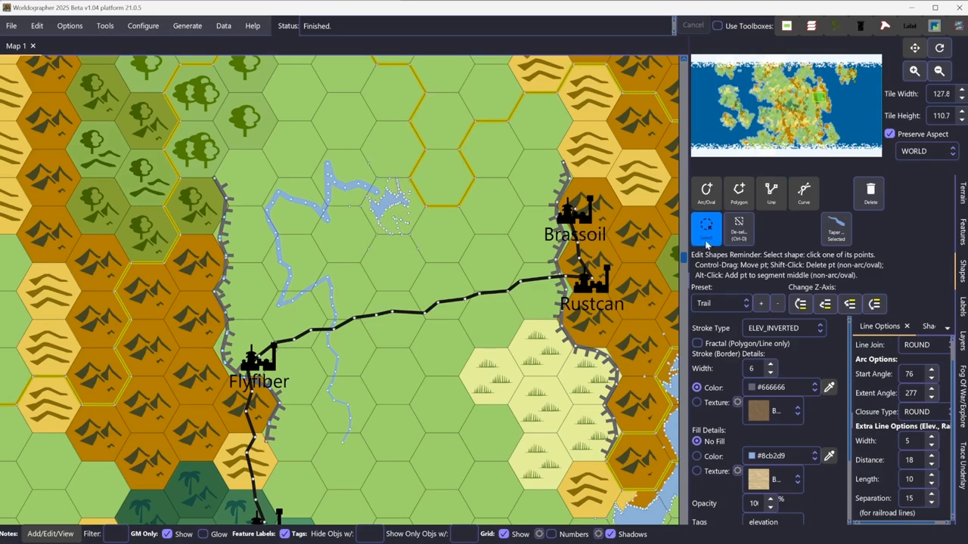
click(438, 305)
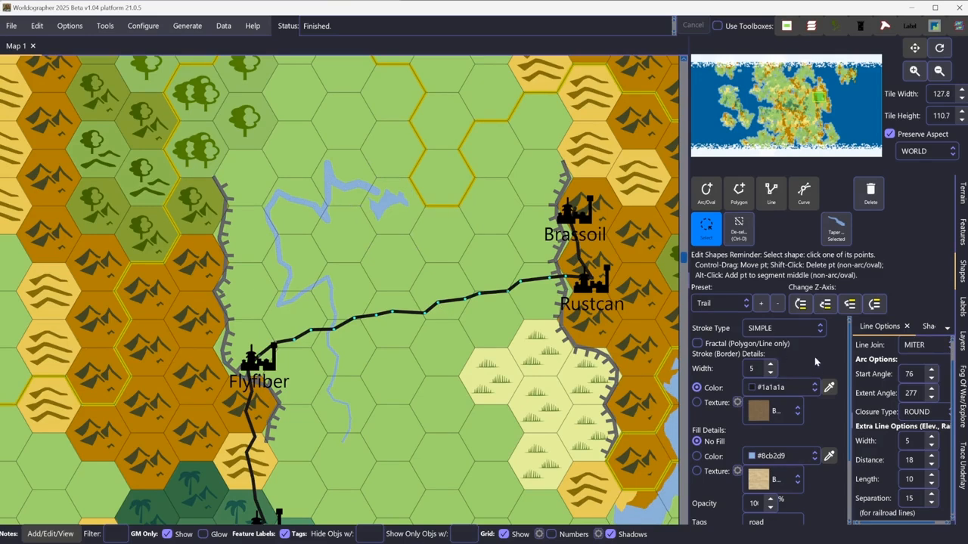
click(780, 337)
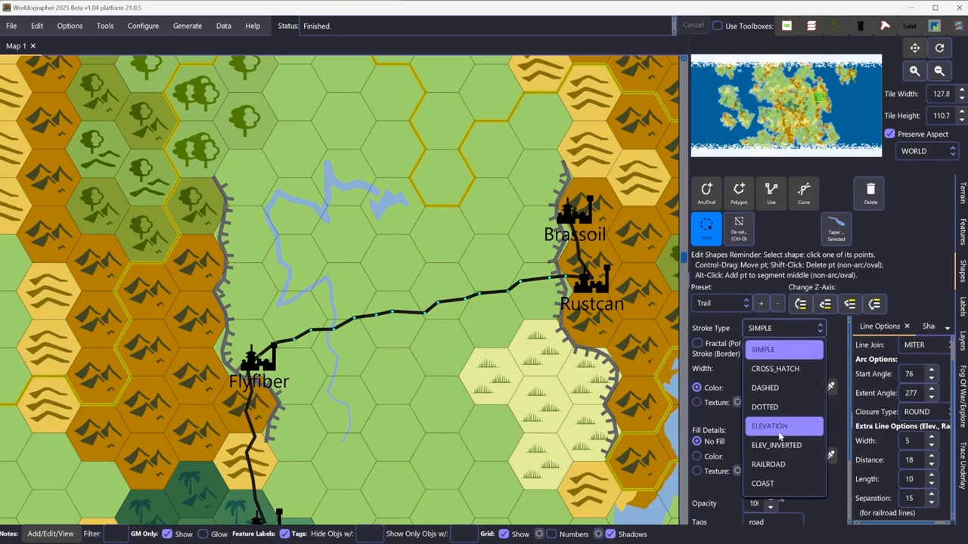
click(774, 465)
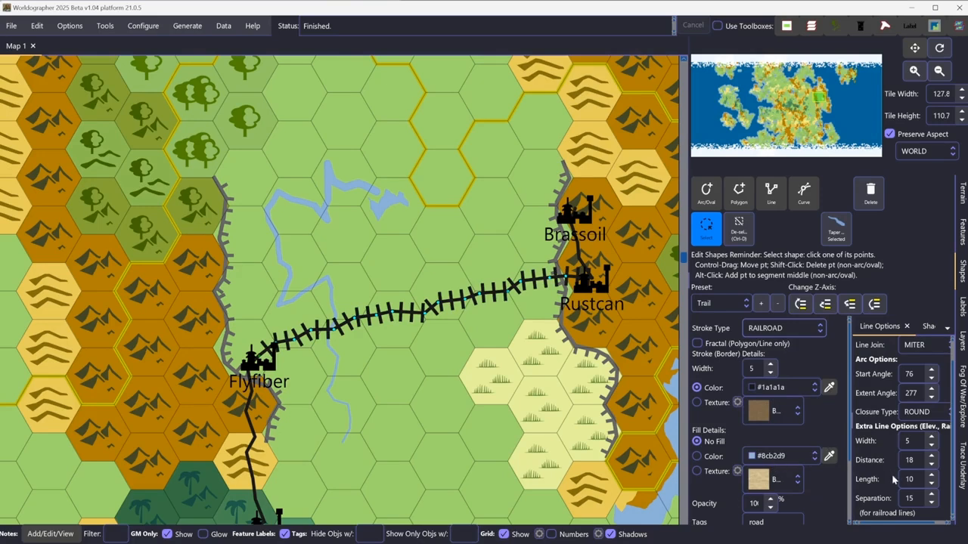
Try a rail separation of 20 on the railroad line, and reduce it to 8
click(932, 496)
click(933, 496)
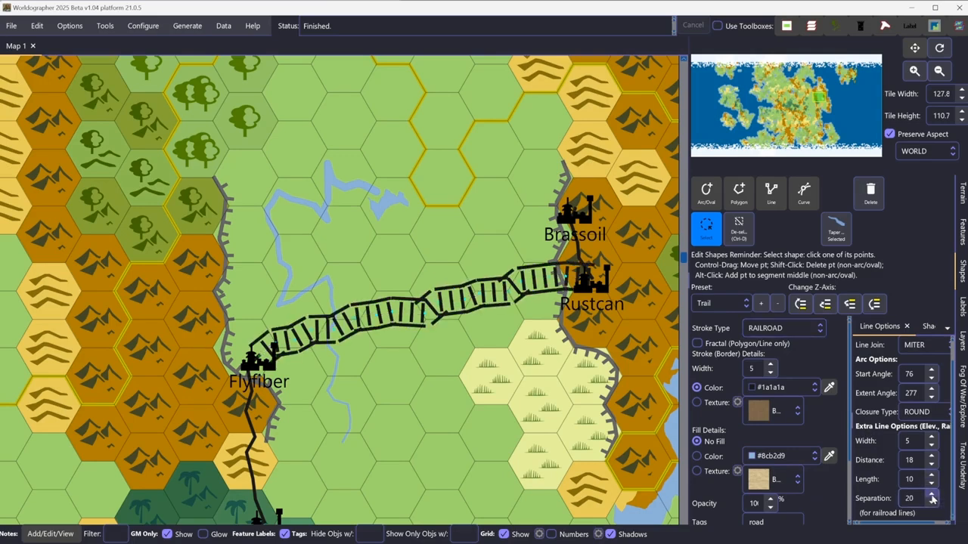
click(933, 504)
click(932, 505)
click(932, 504)
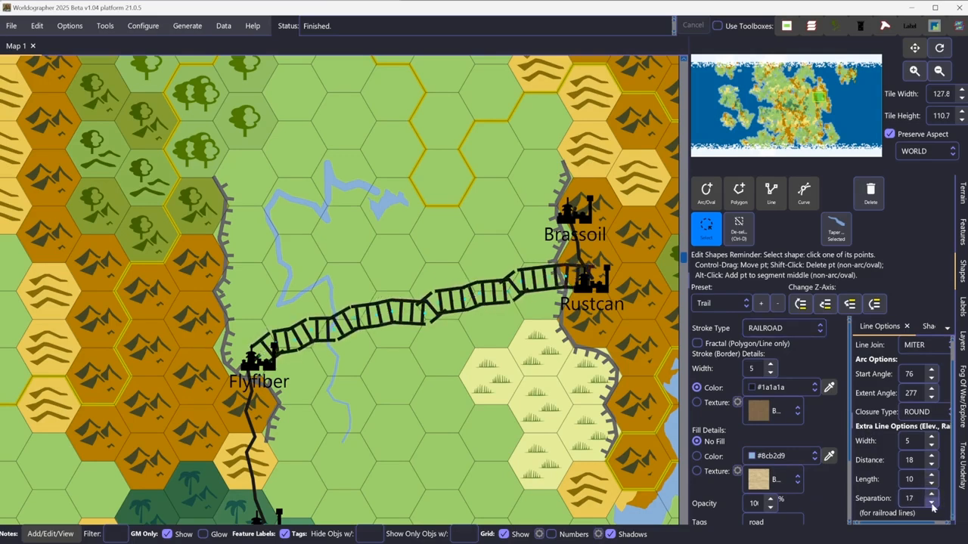
click(933, 505)
click(933, 505)
click(932, 505)
click(932, 505)
click(932, 504)
click(932, 505)
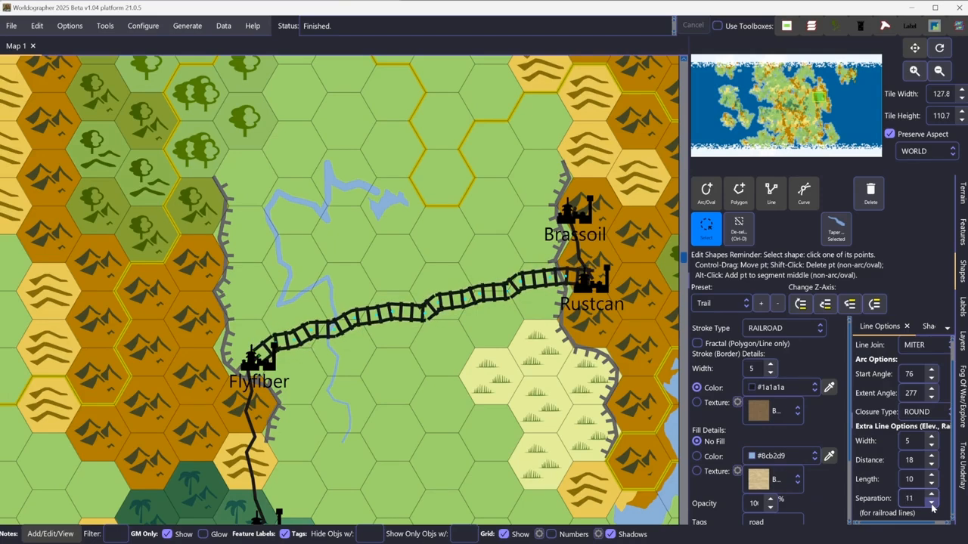
click(933, 504)
click(932, 505)
click(932, 504)
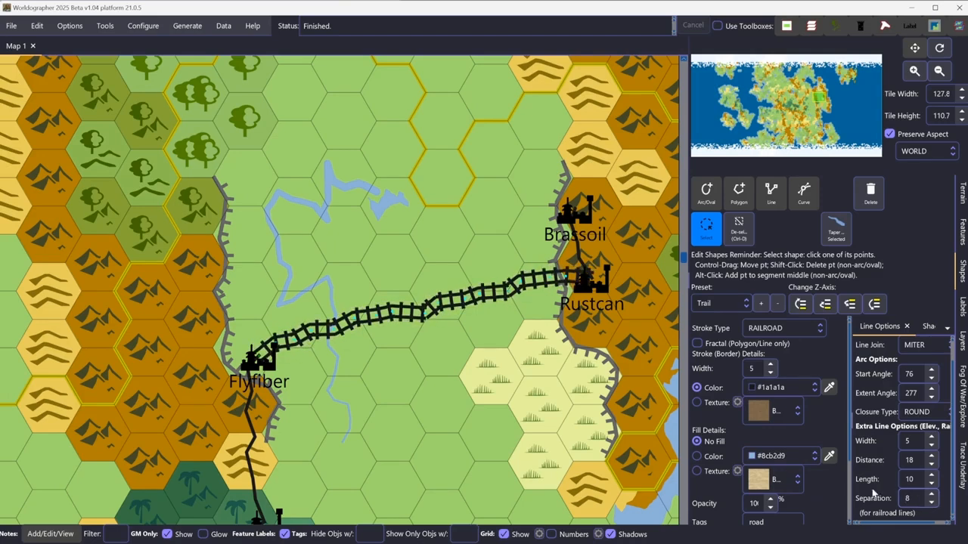
Fine-tune the railroad line to a separation of 5 and a length of 9
click(932, 504)
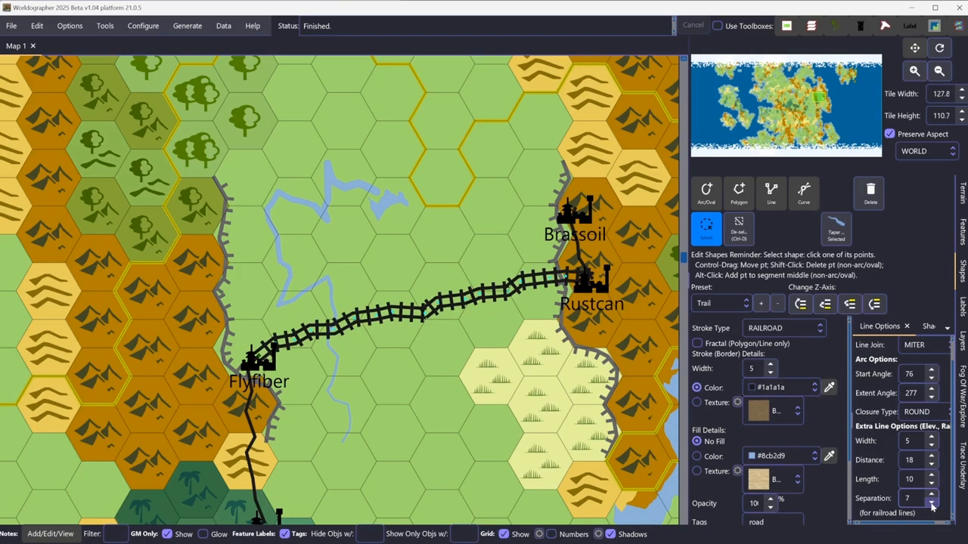
click(932, 494)
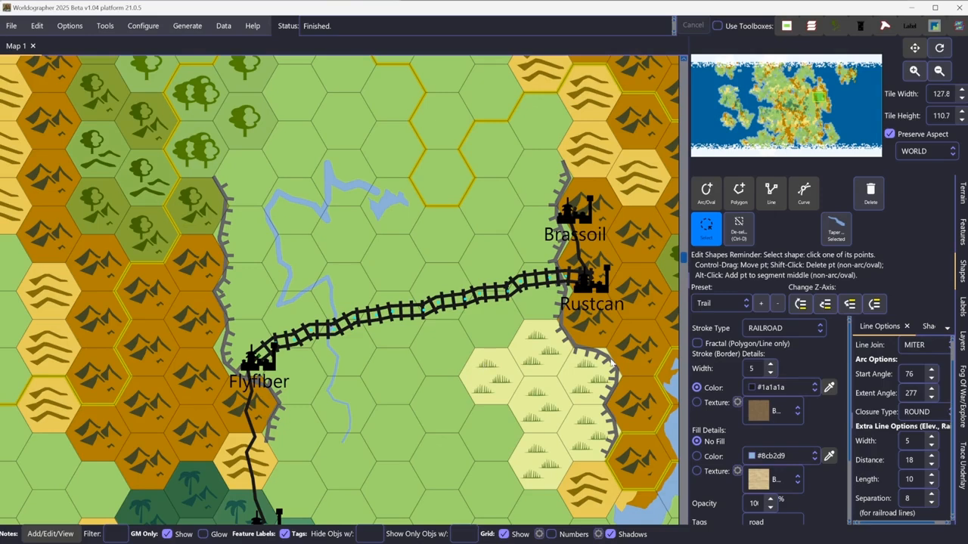
click(933, 505)
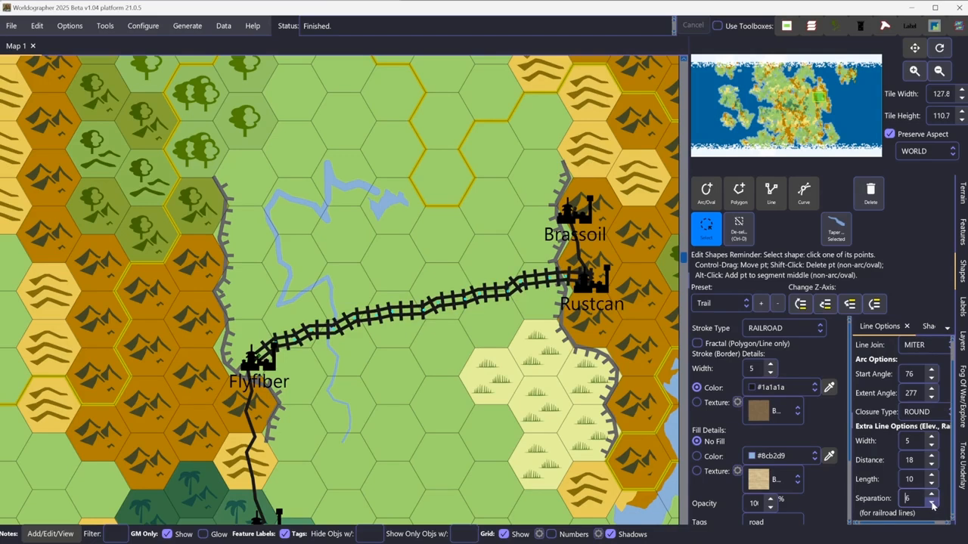
click(933, 504)
click(933, 485)
click(932, 476)
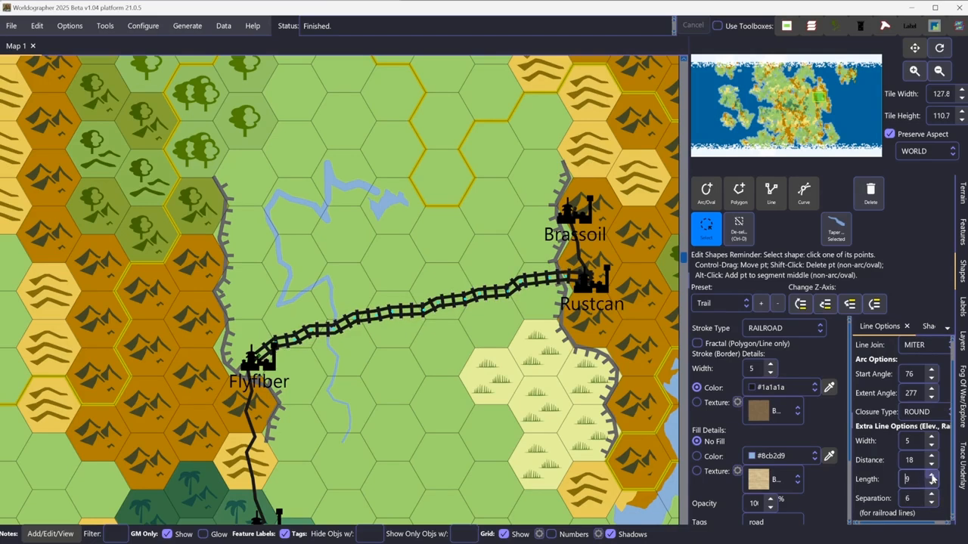
click(932, 503)
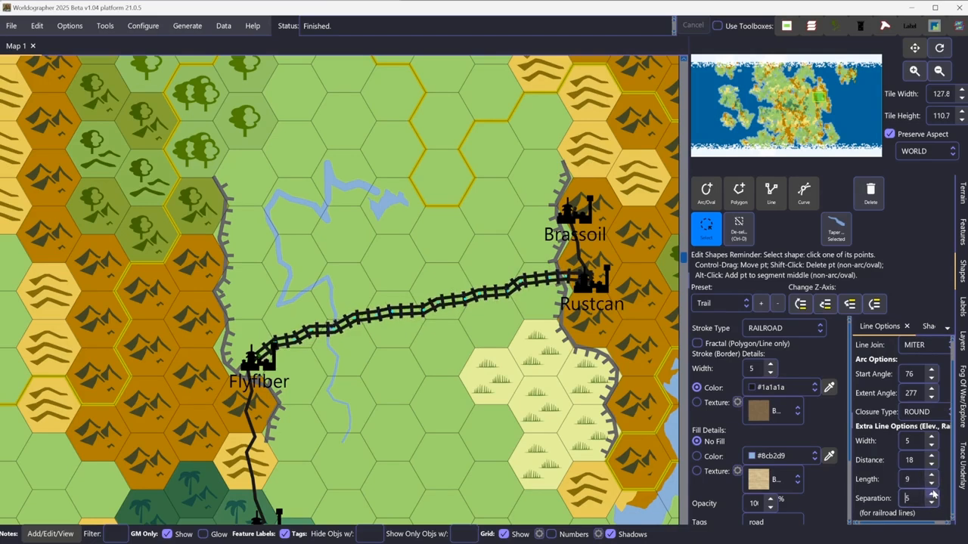
Set the length of the railroad line between Flyfiber and Rustcan to 8
click(932, 485)
click(932, 485)
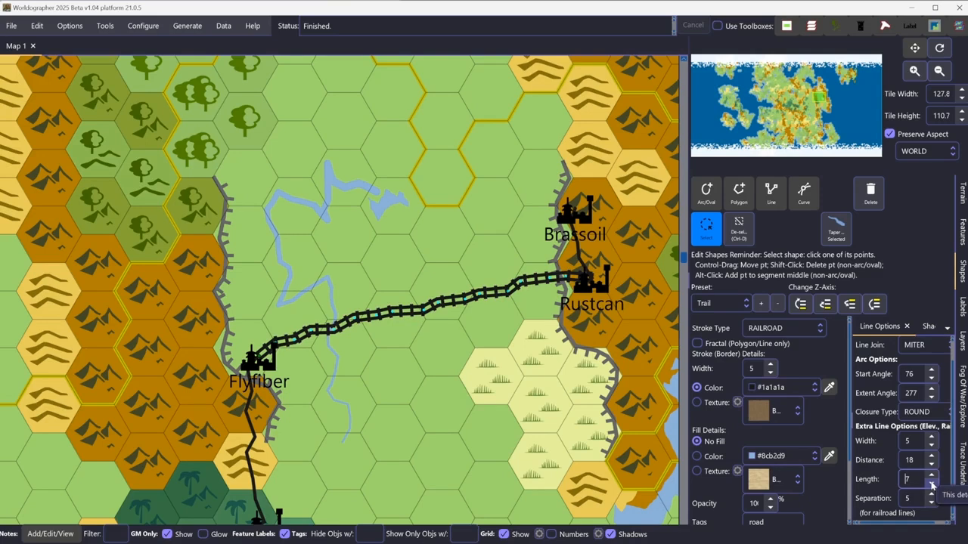
click(932, 474)
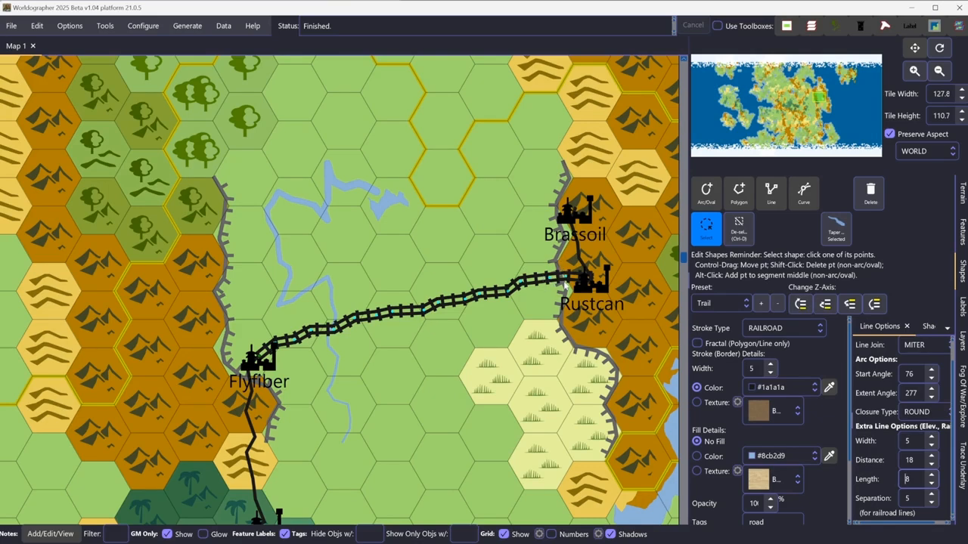
click(875, 306)
Draw a railroad line running north to south across the Flyfiber–Rustcan railroad and set its stroke color to Gray
click(770, 195)
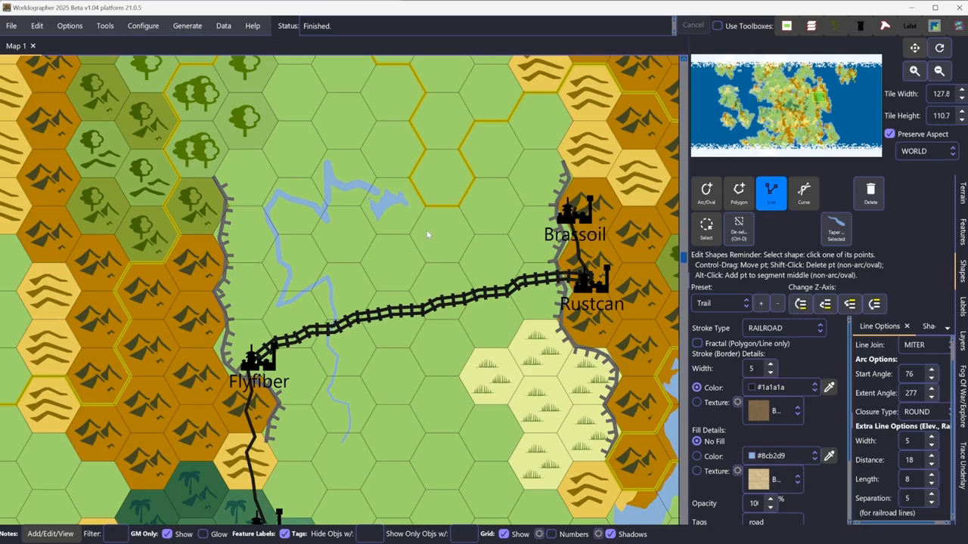
mouse_move(426, 230)
mouse_down()
mouse_move(456, 302)
mouse_move(447, 437)
mouse_up()
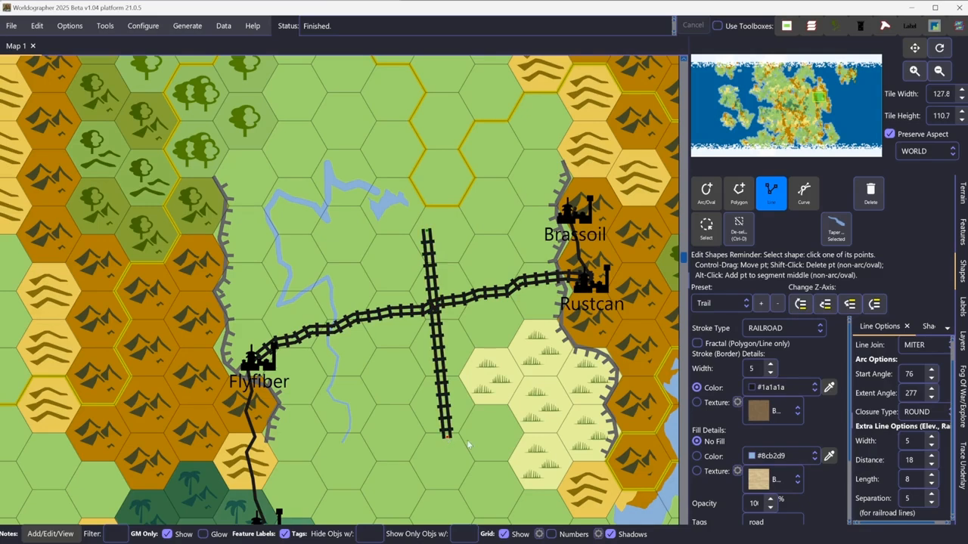
click(760, 389)
click(786, 422)
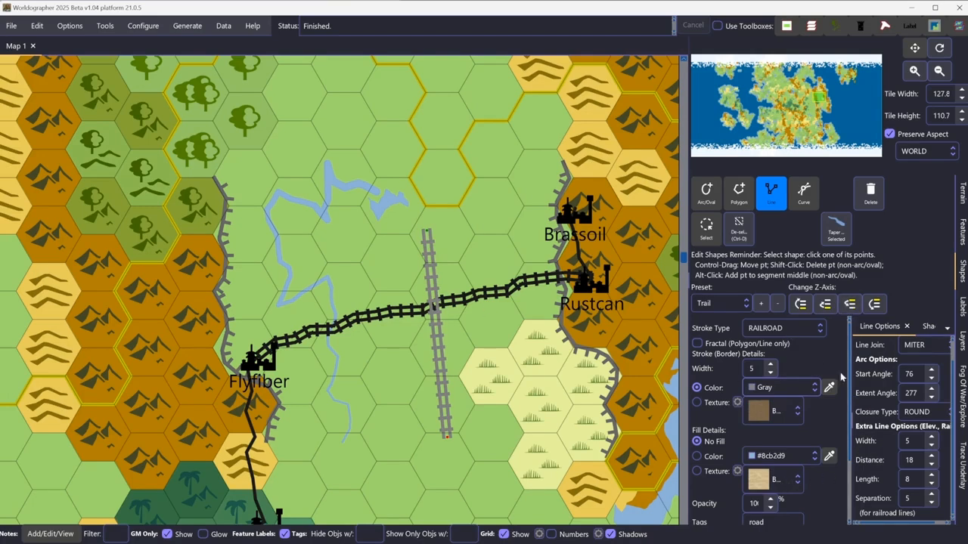
Try the Z-axis ordering options on the gray railroad line, moving it above and below the other shapes
scroll(811, 436, down, 2)
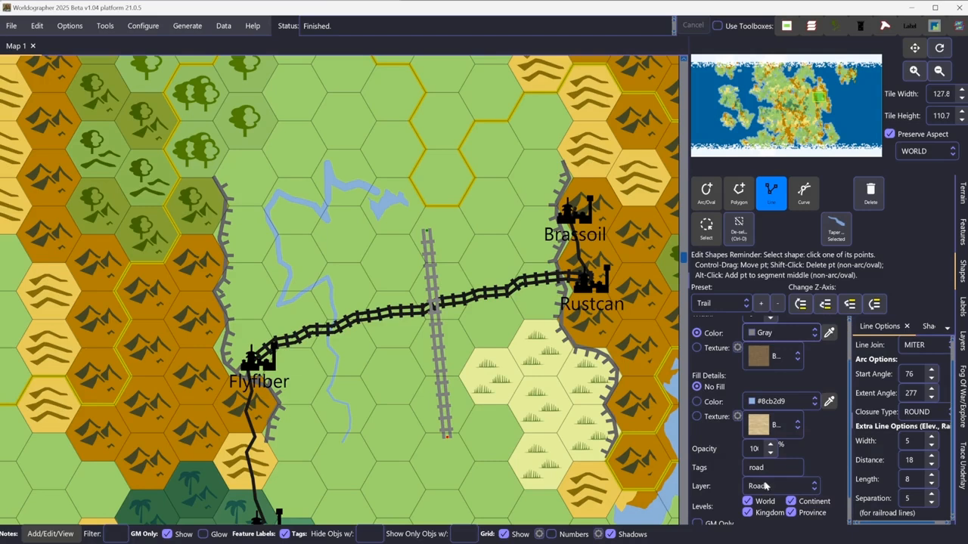
click(875, 304)
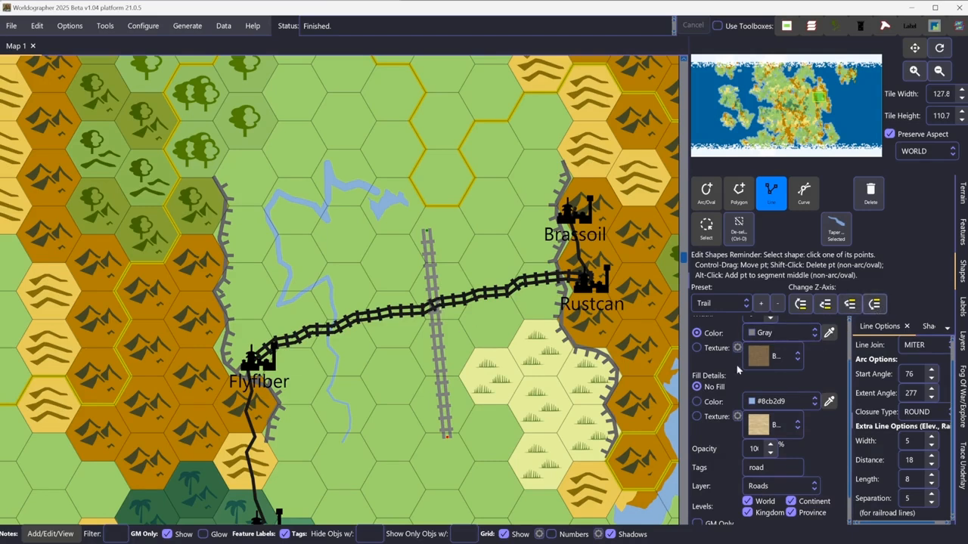
click(805, 307)
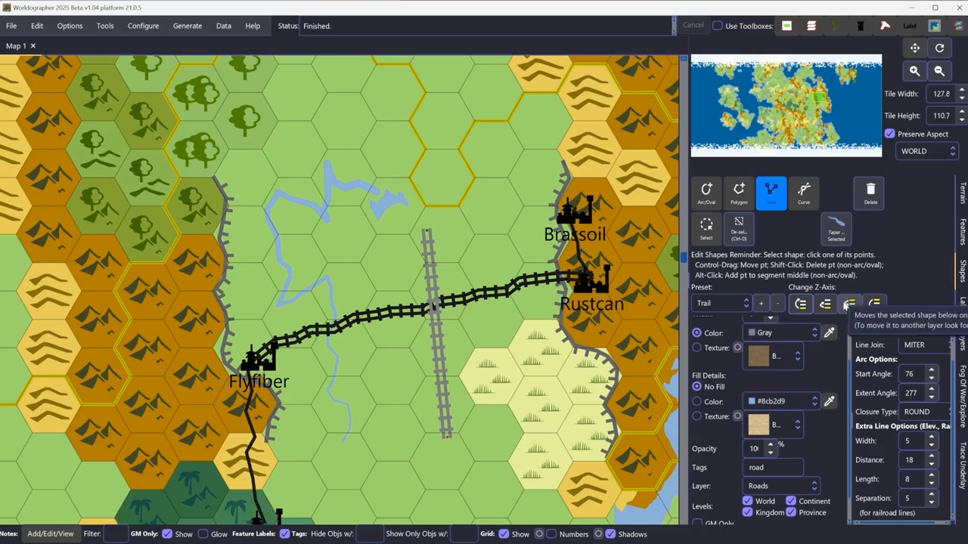
click(851, 305)
click(851, 306)
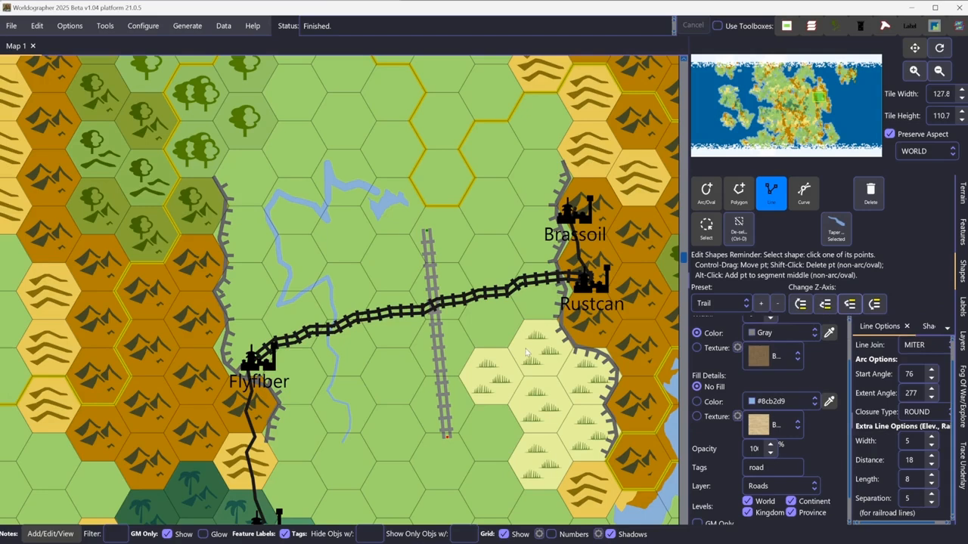
click(823, 306)
click(824, 306)
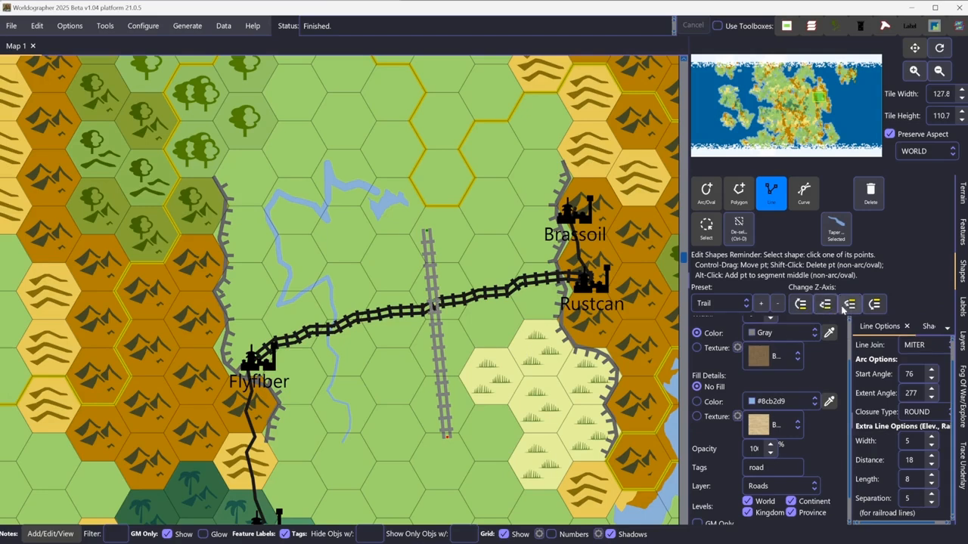
click(846, 309)
click(846, 309)
Draw a closed seven-point polygon in the open ocean east of the continent, with the shadow options open
scroll(839, 318, down, 1)
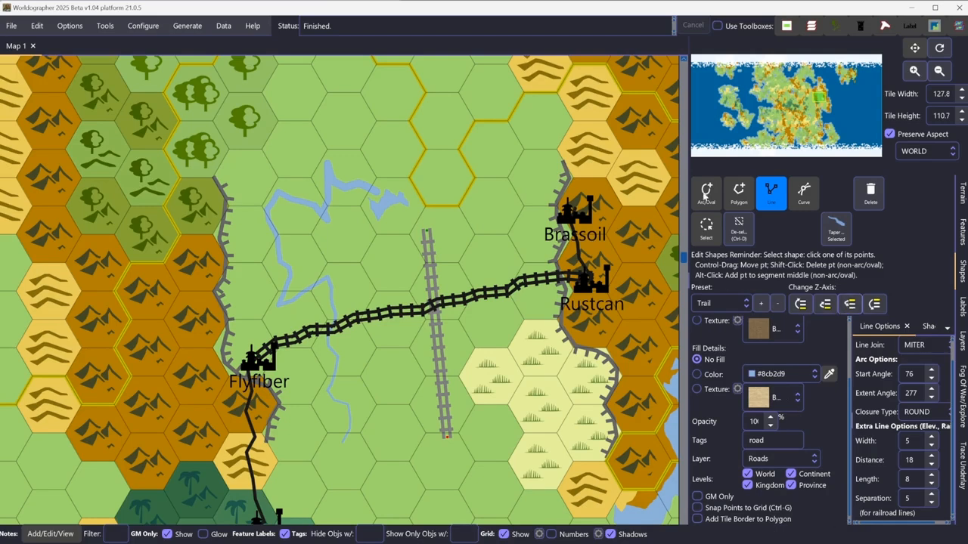
click(927, 326)
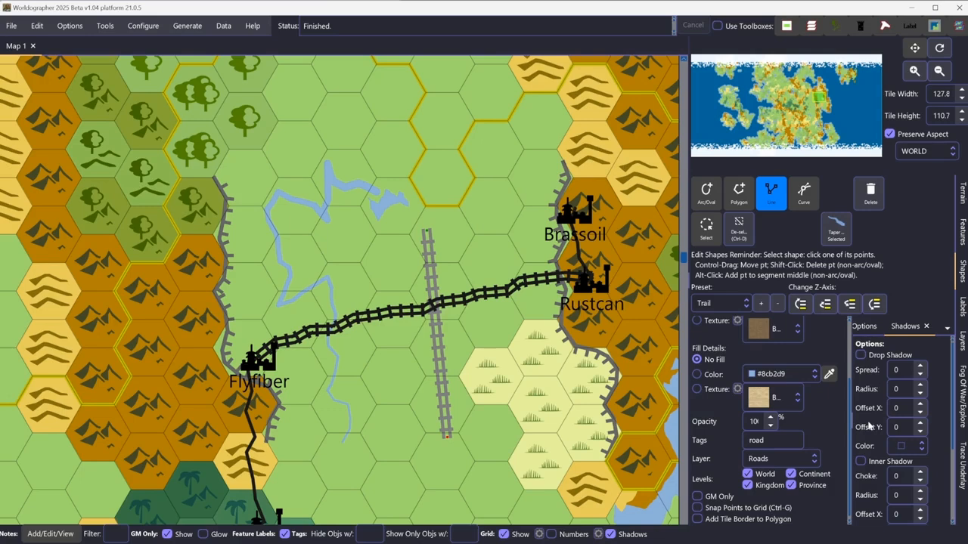
click(740, 198)
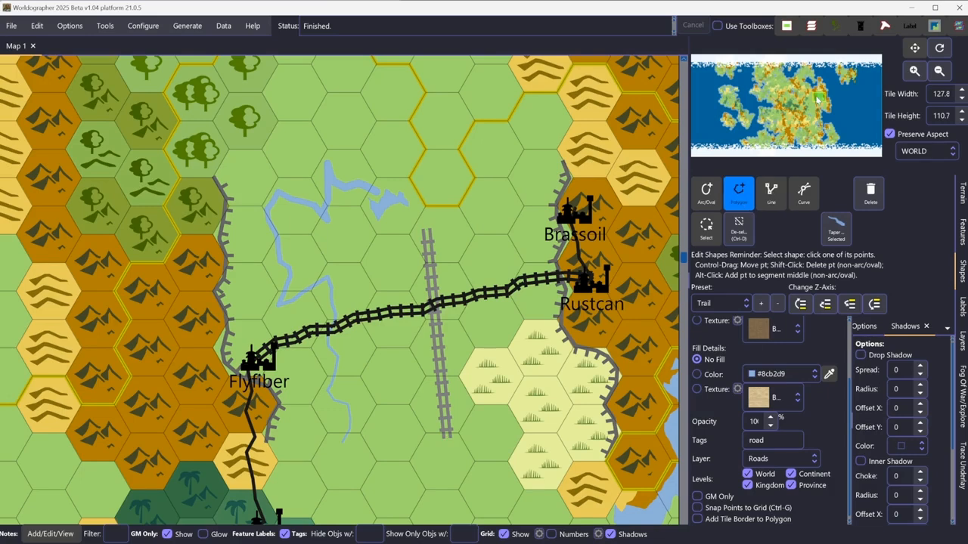
drag(818, 99, 855, 92)
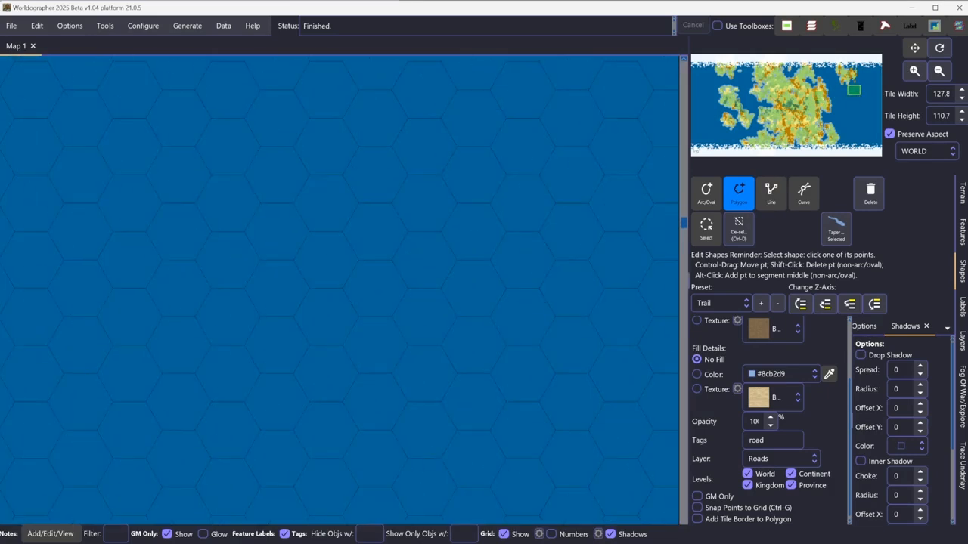
click(428, 179)
click(335, 221)
click(345, 291)
click(394, 337)
click(463, 345)
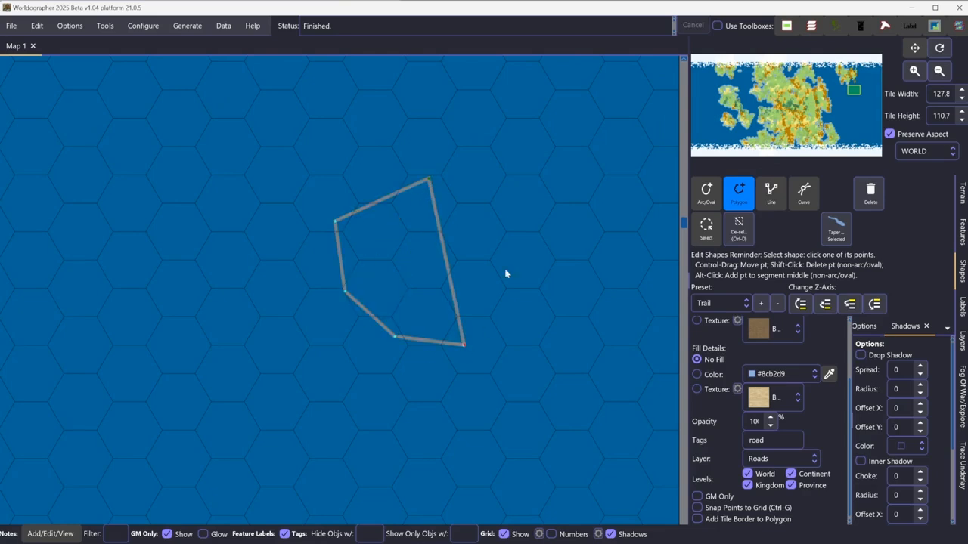
click(509, 255)
click(525, 203)
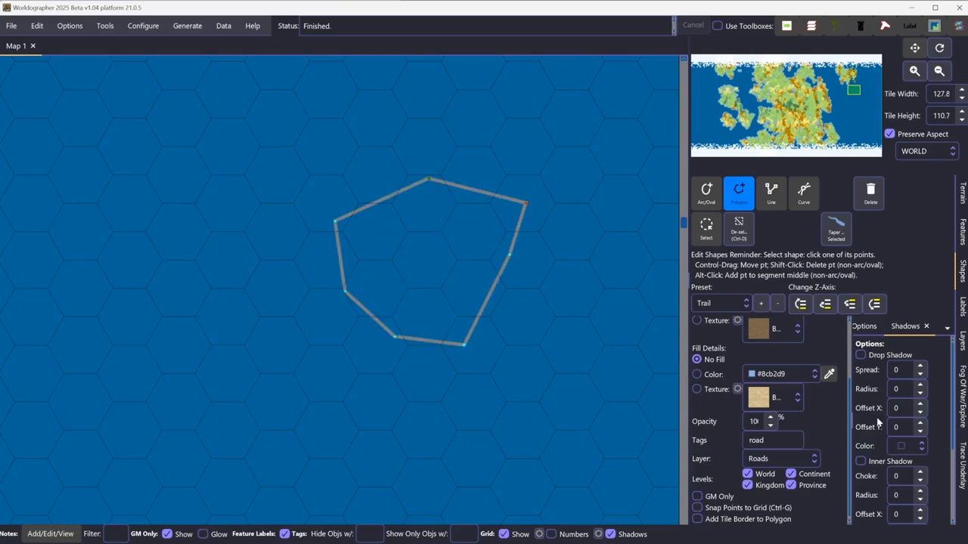
Enable a black drop shadow on the polygon with a spread of 0.2 and a radius of 15
click(861, 355)
click(903, 447)
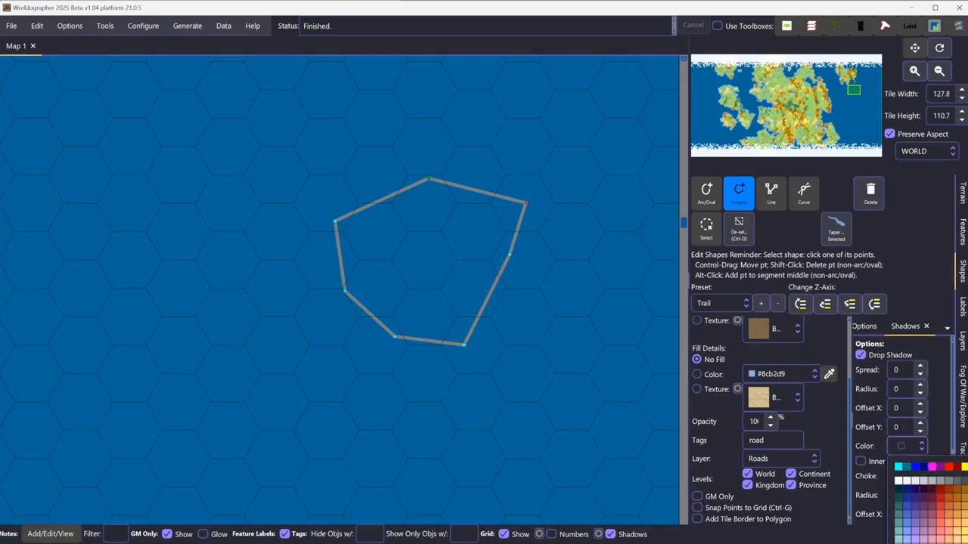
click(967, 481)
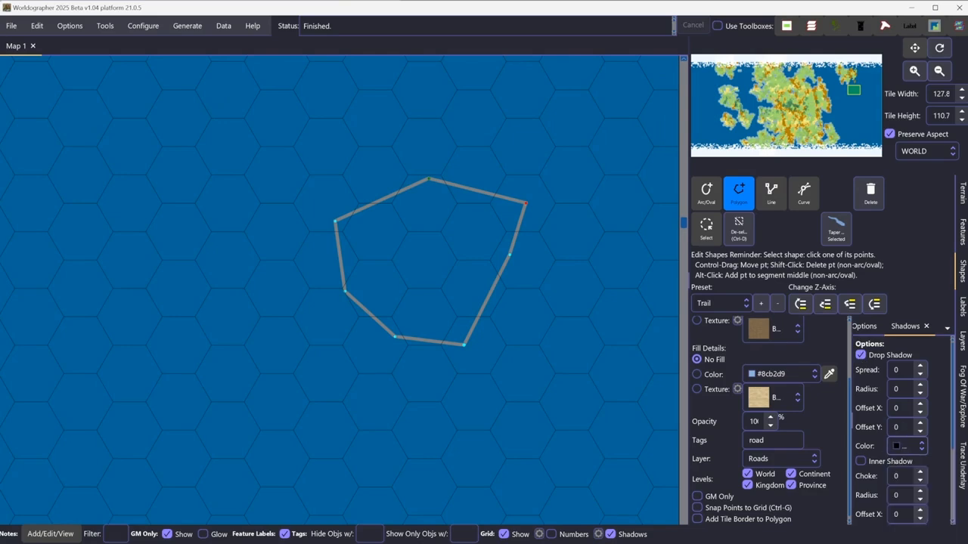
click(920, 366)
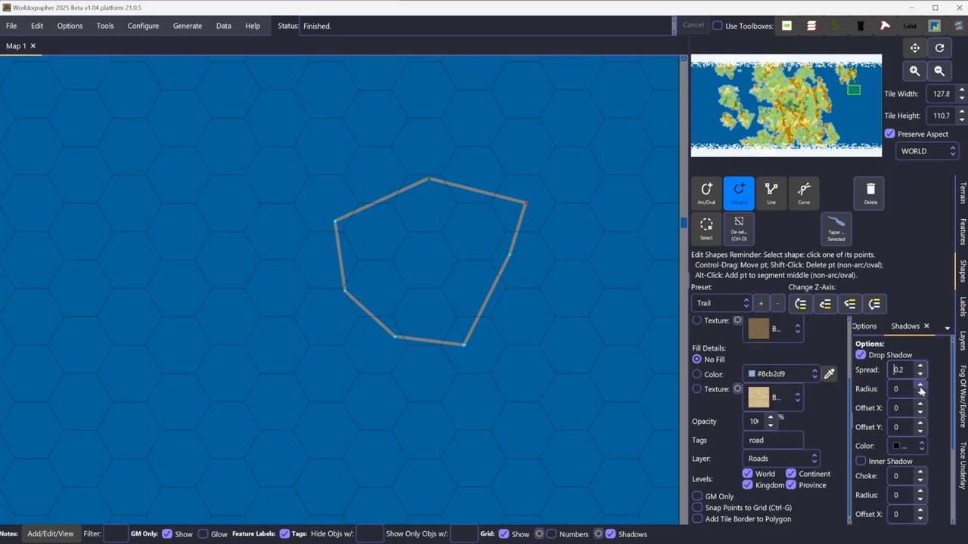
click(921, 385)
click(920, 386)
click(920, 387)
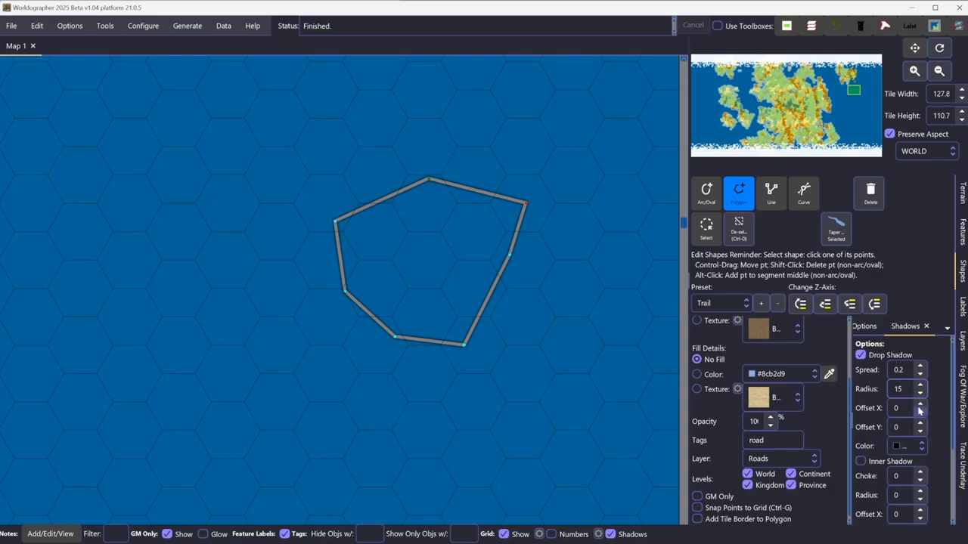
Try a horizontal drop shadow offset of 17 on the polygon, and reduce it to 10
click(920, 406)
click(919, 407)
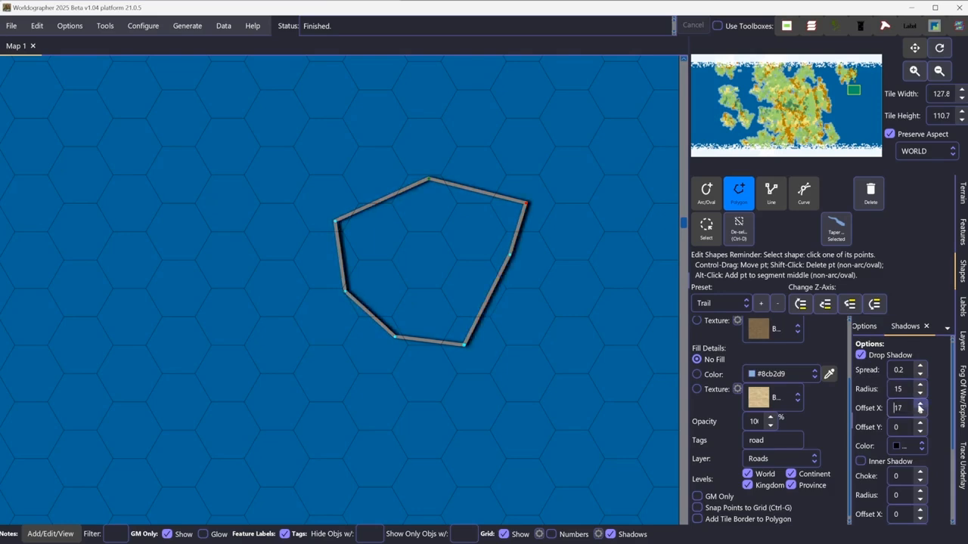
click(920, 413)
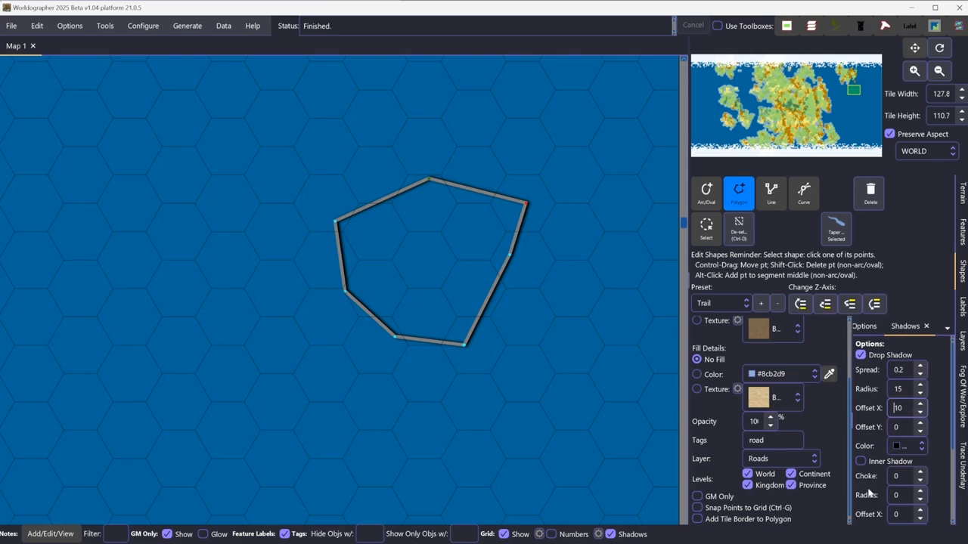
Look over the inner shadow and box blur options, and return to the polygon's stroke and fill settings
scroll(870, 491, down, 1)
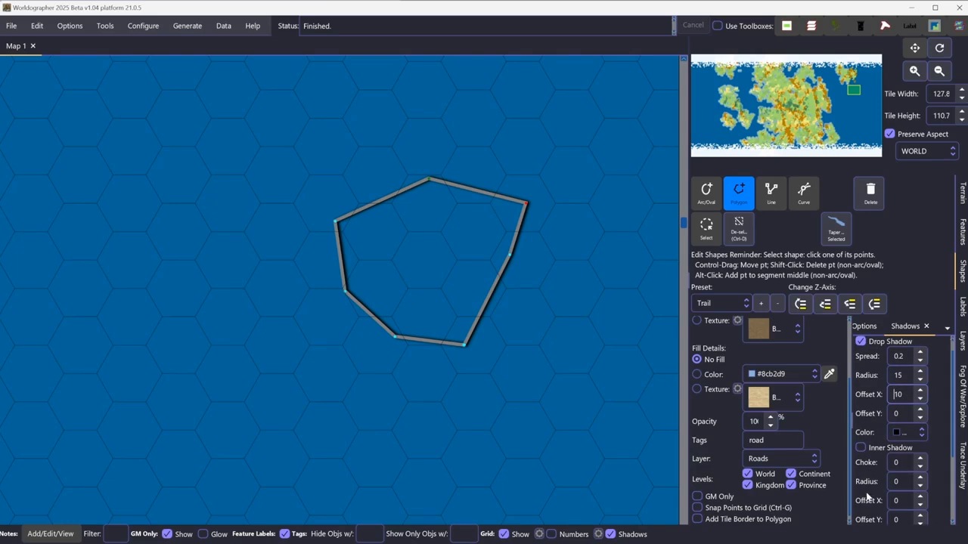
scroll(868, 496, down, 4)
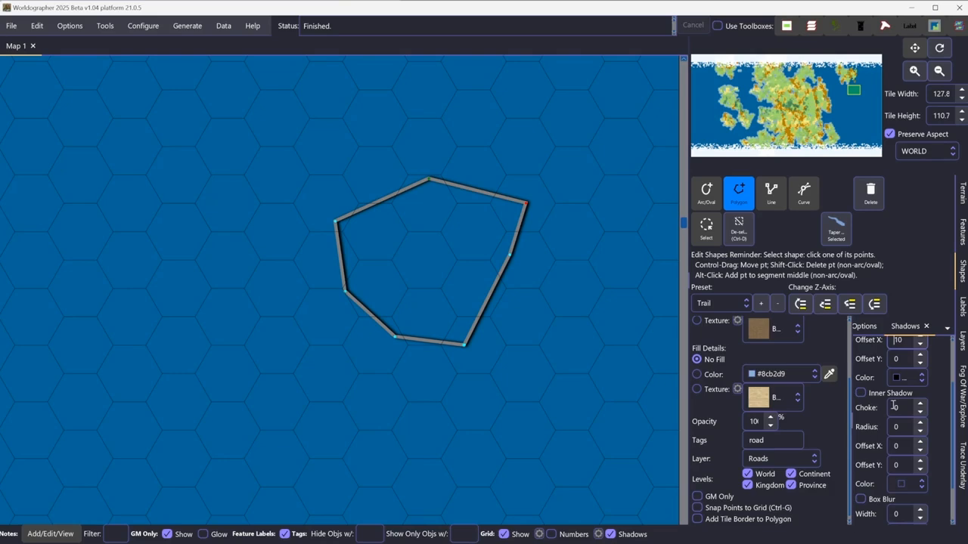
scroll(892, 406, up, 4)
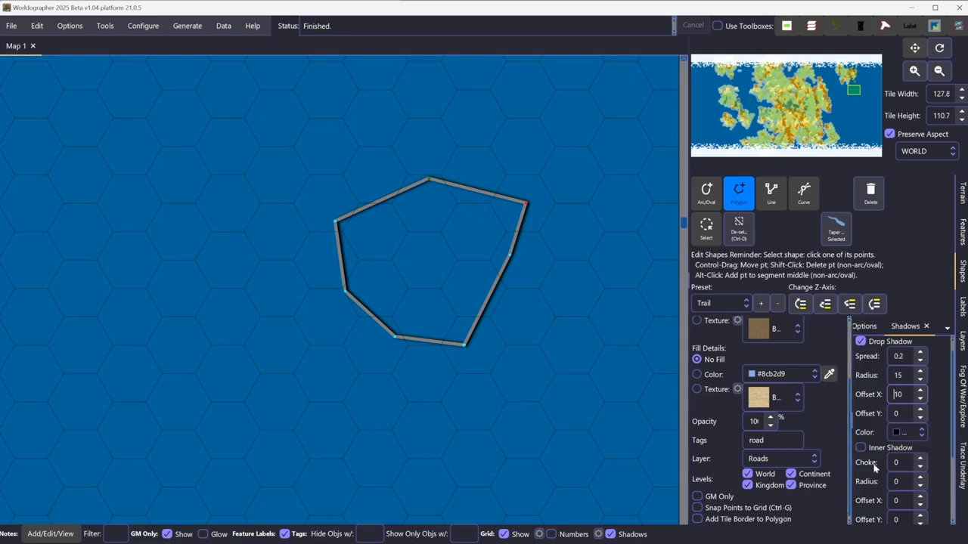
drag(847, 439, 854, 386)
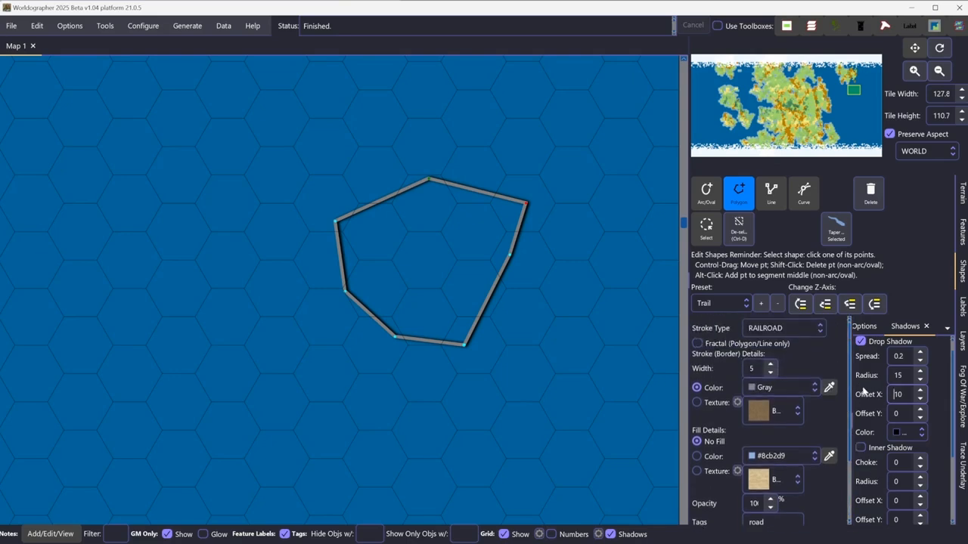